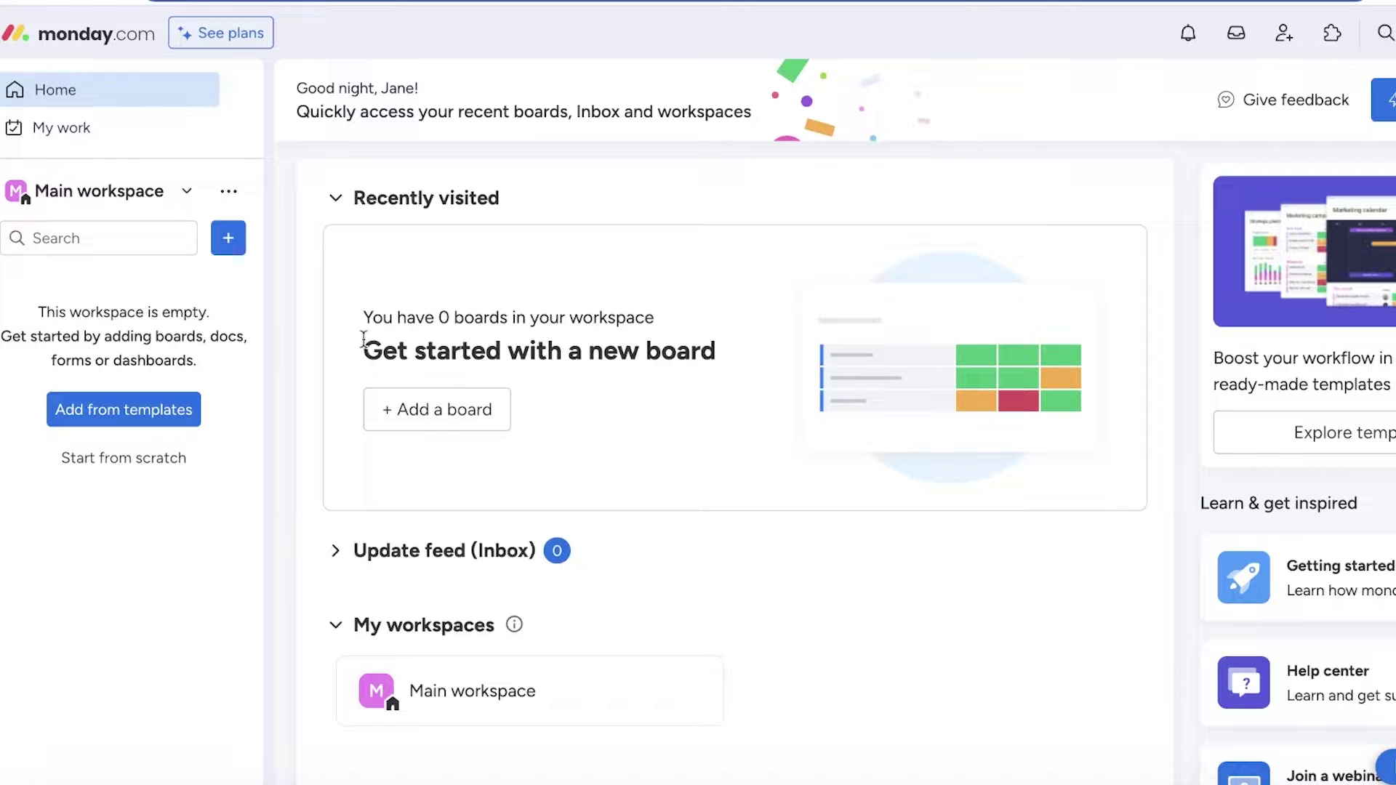
# Look over the My work page and open the overview page of the Main workspace
pyautogui.click(132, 195)
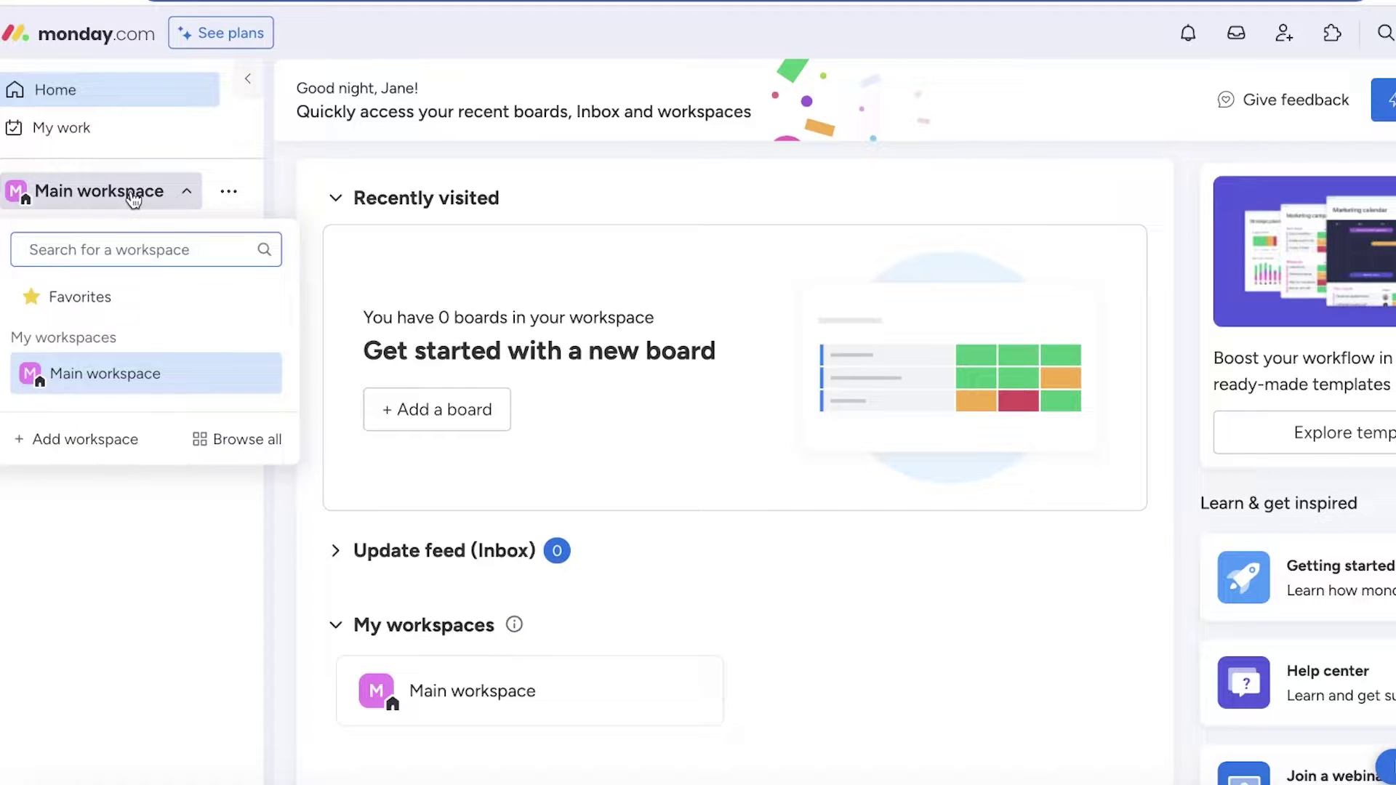
pyautogui.click(677, 179)
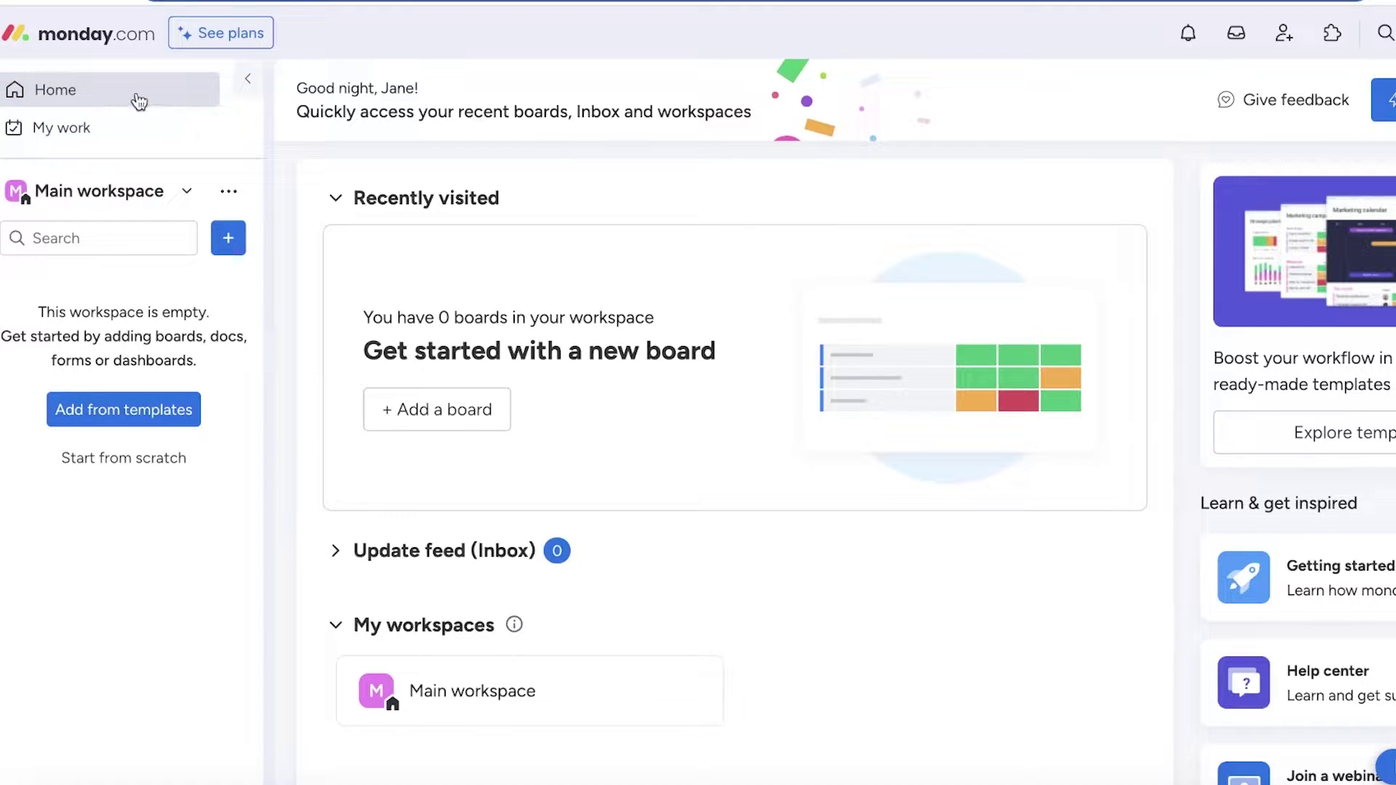
pyautogui.click(99, 140)
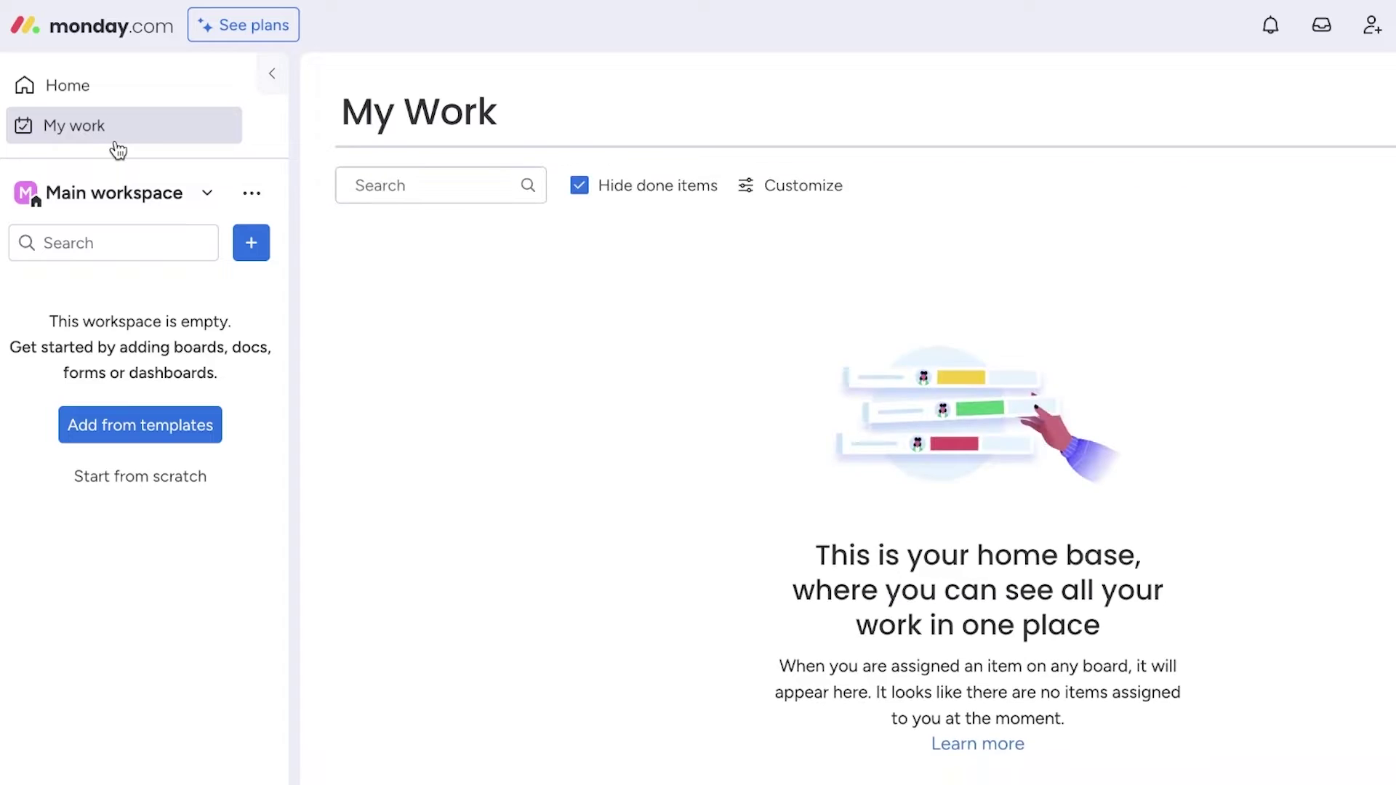
pyautogui.click(110, 191)
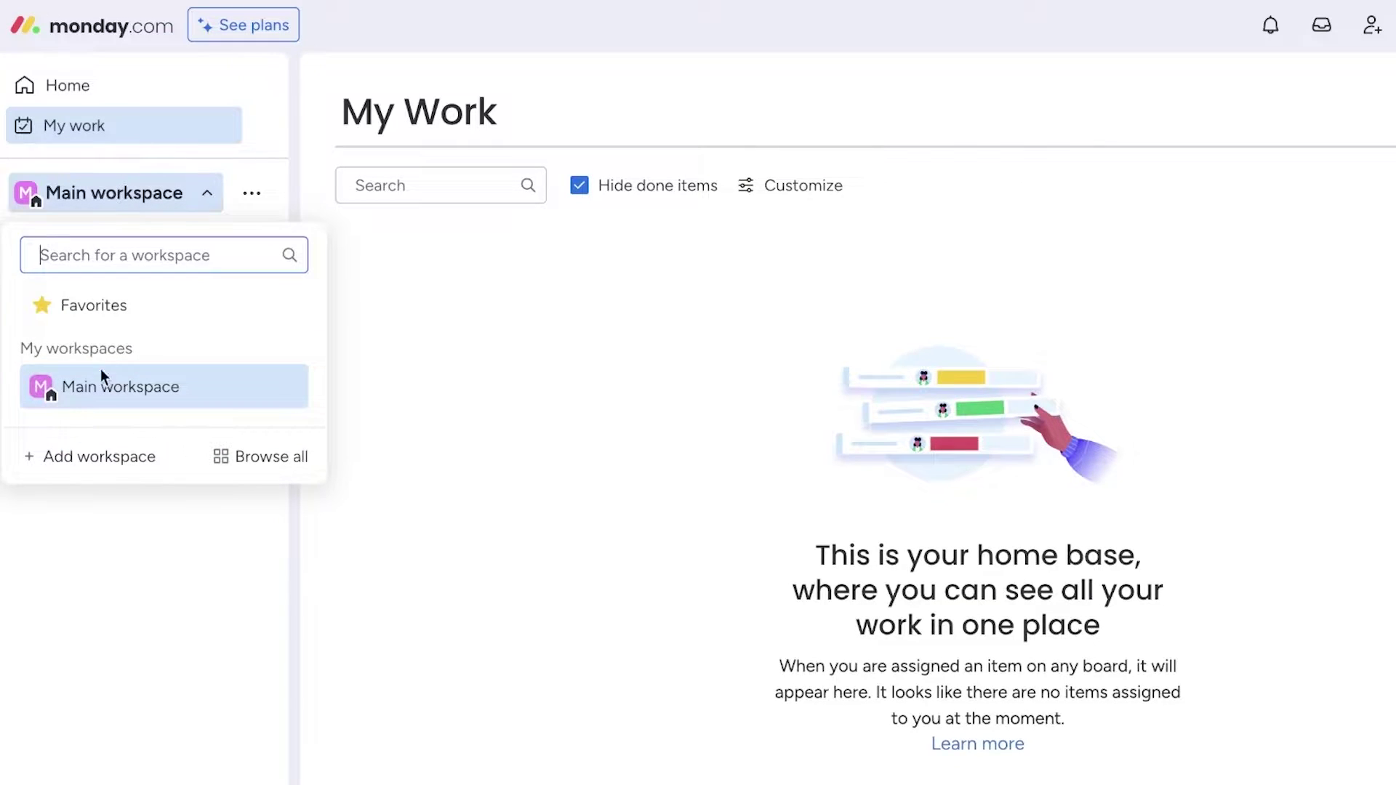
pyautogui.click(40, 393)
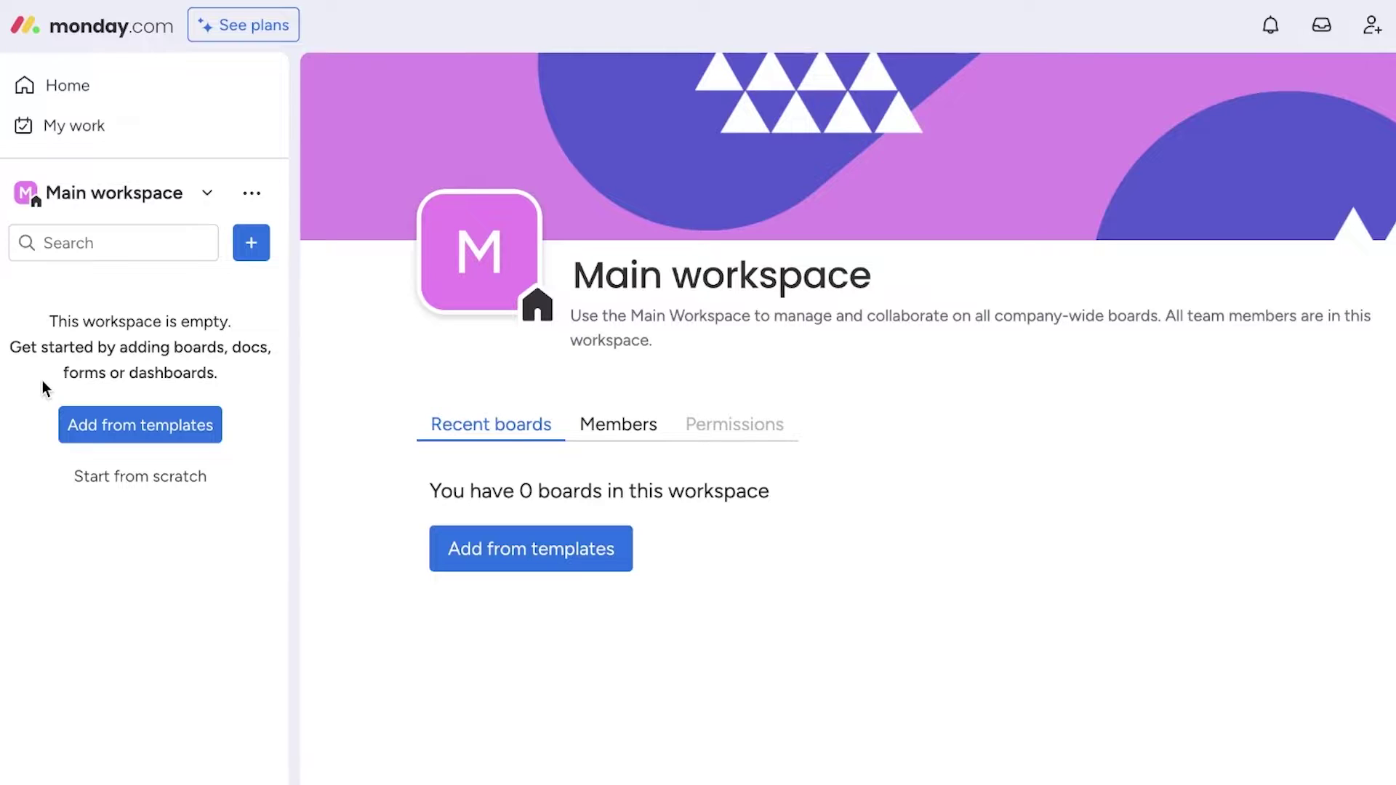
pyautogui.click(253, 198)
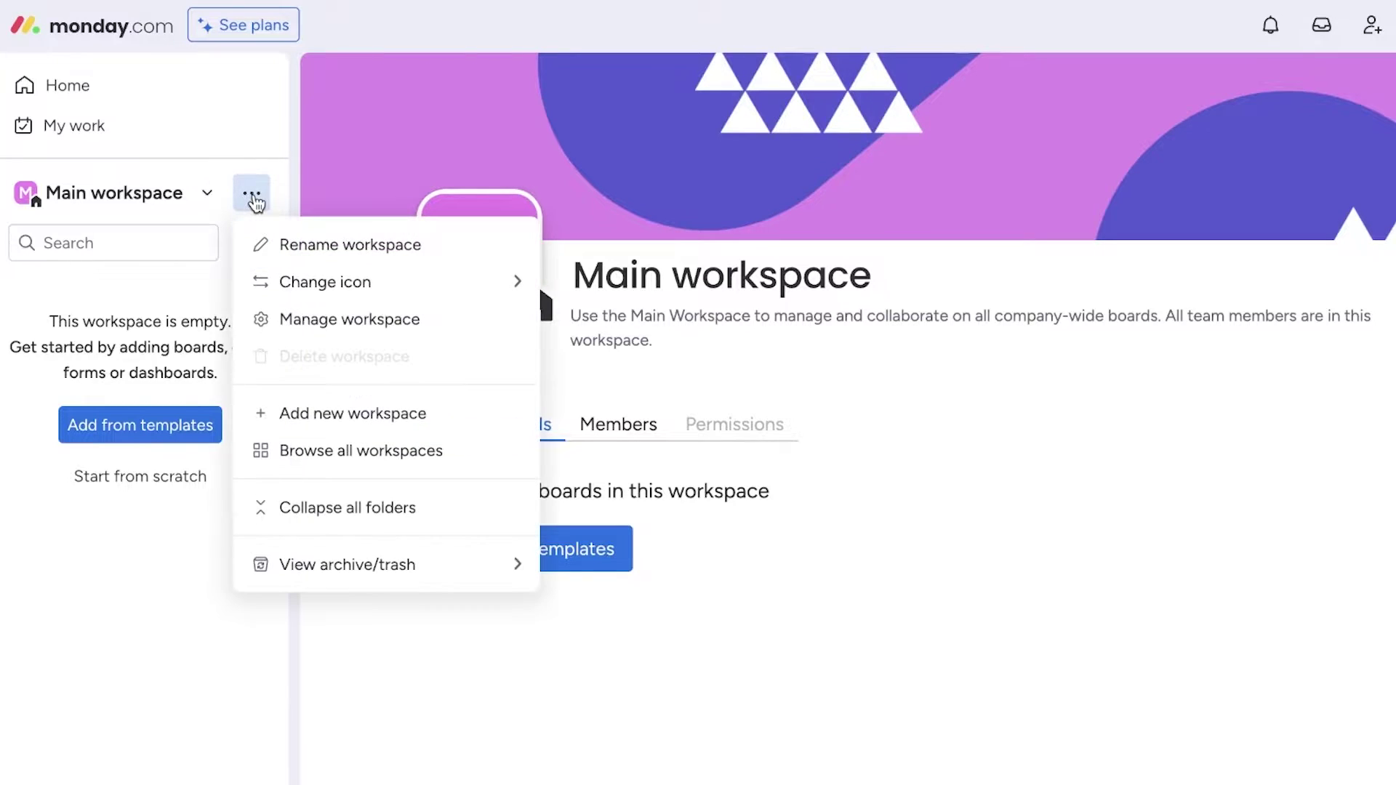
pyautogui.click(45, 418)
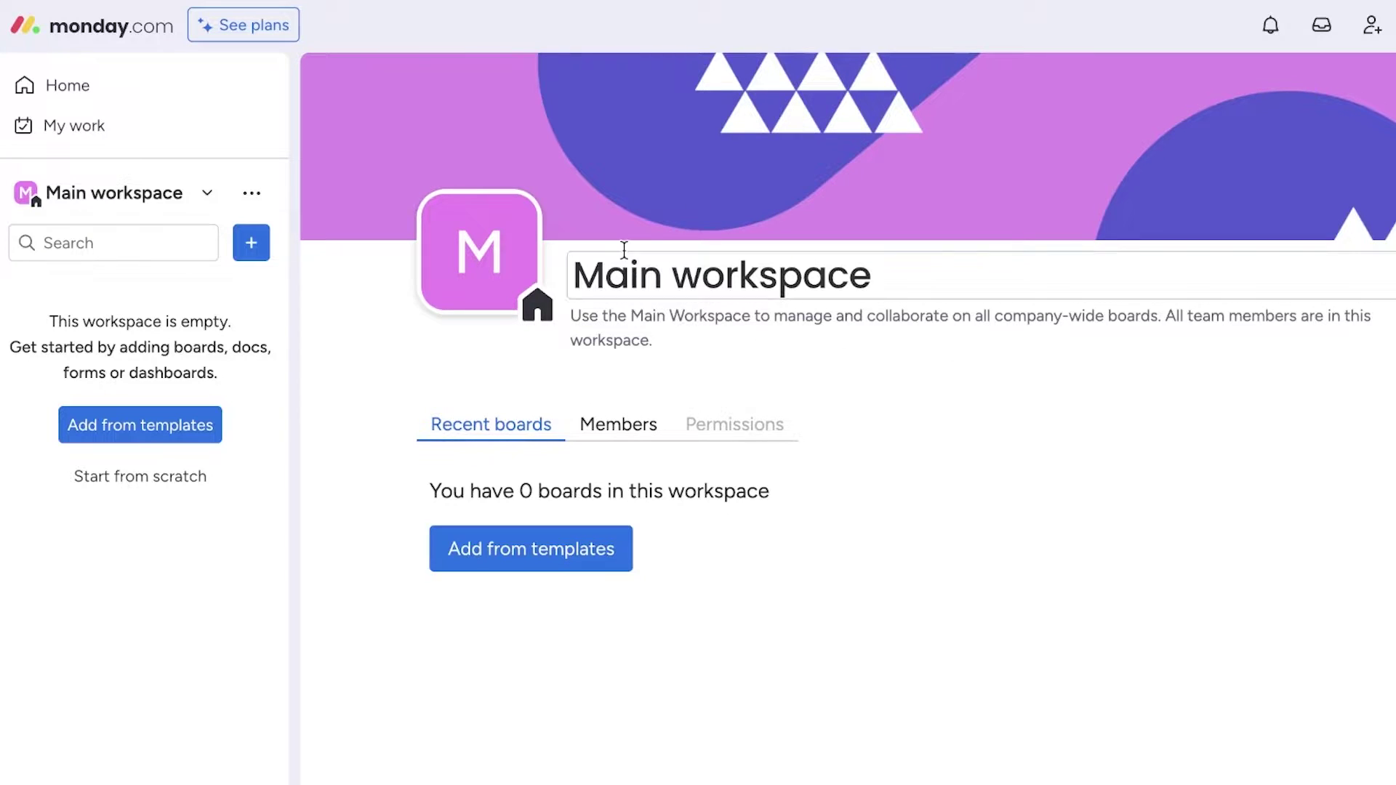
pyautogui.click(255, 202)
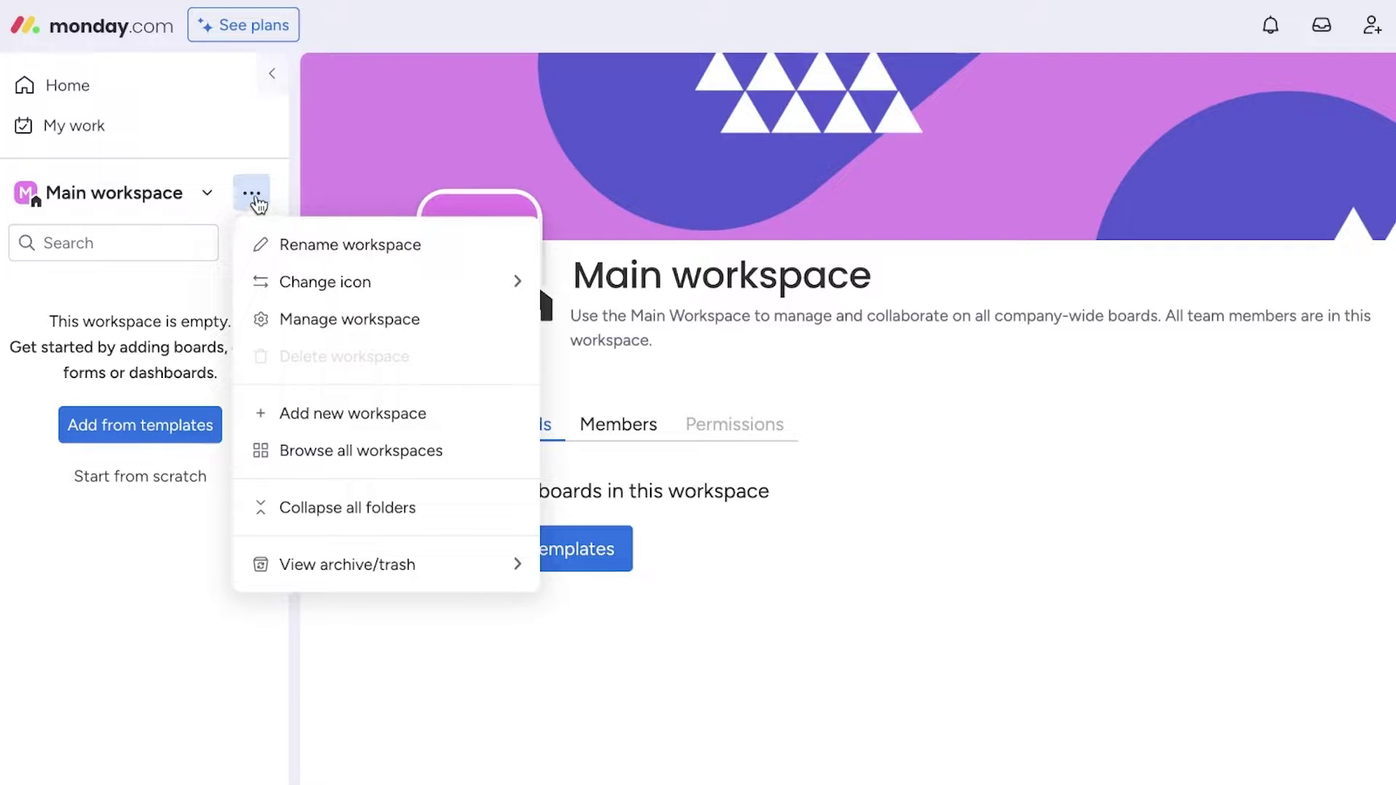
pyautogui.click(997, 551)
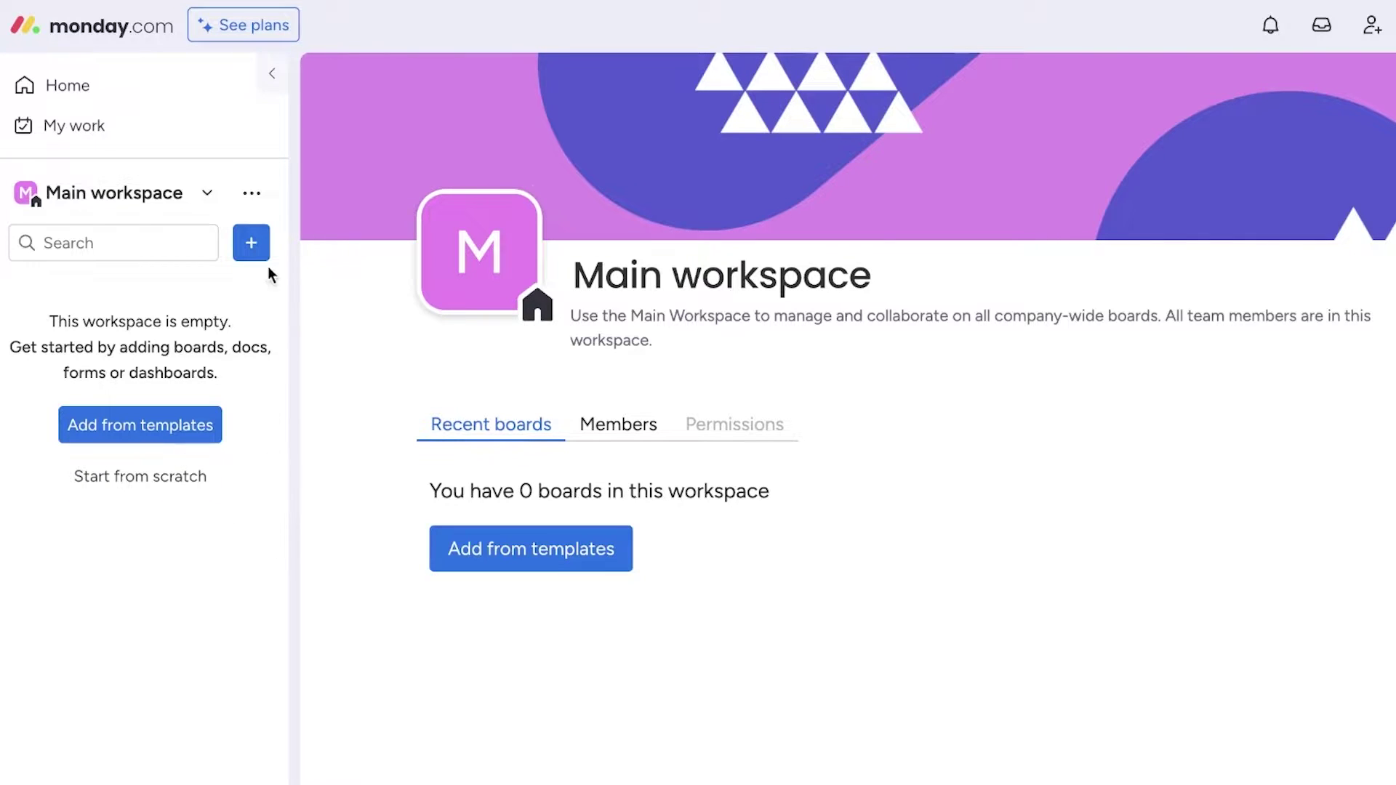
# Add a new workspace named Vivien with Open privacy
pyautogui.click(247, 208)
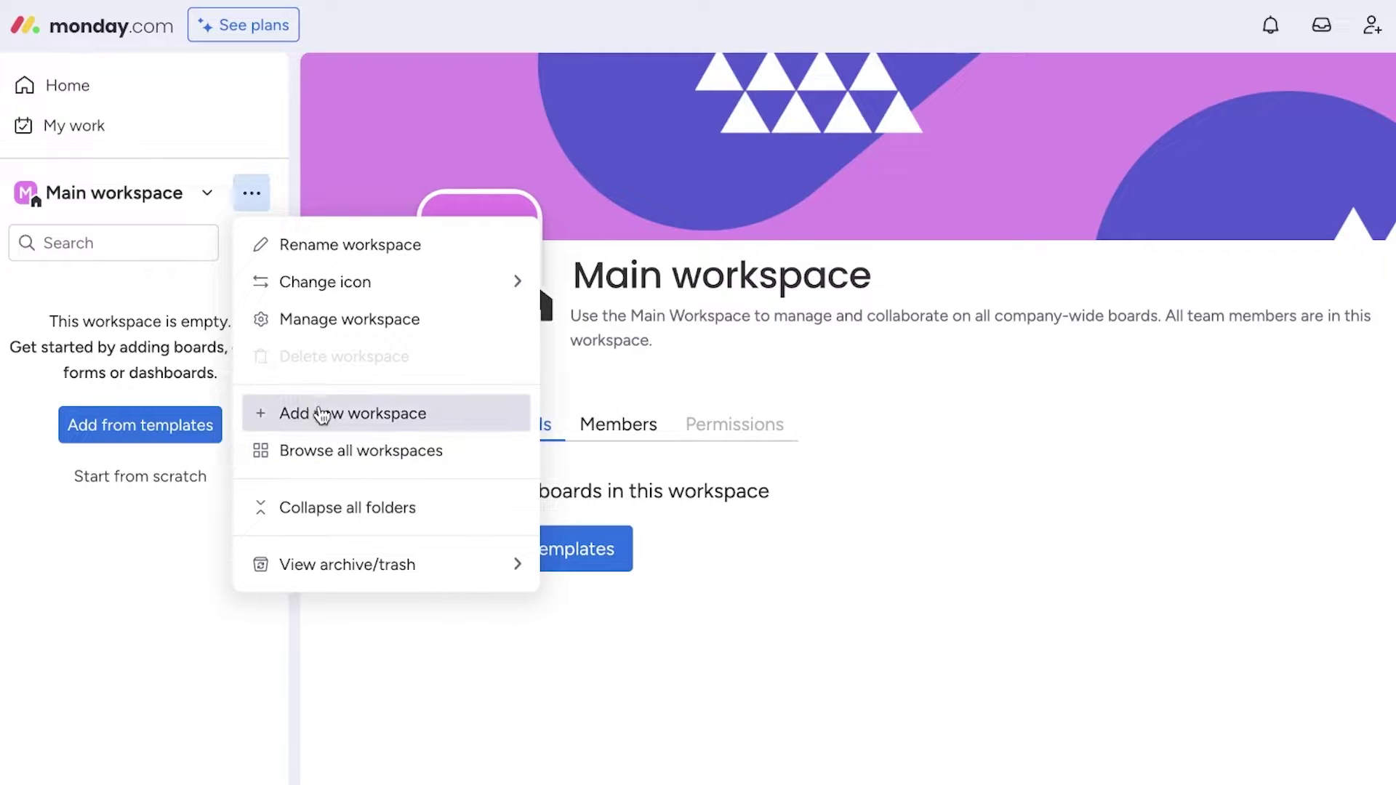
pyautogui.click(301, 418)
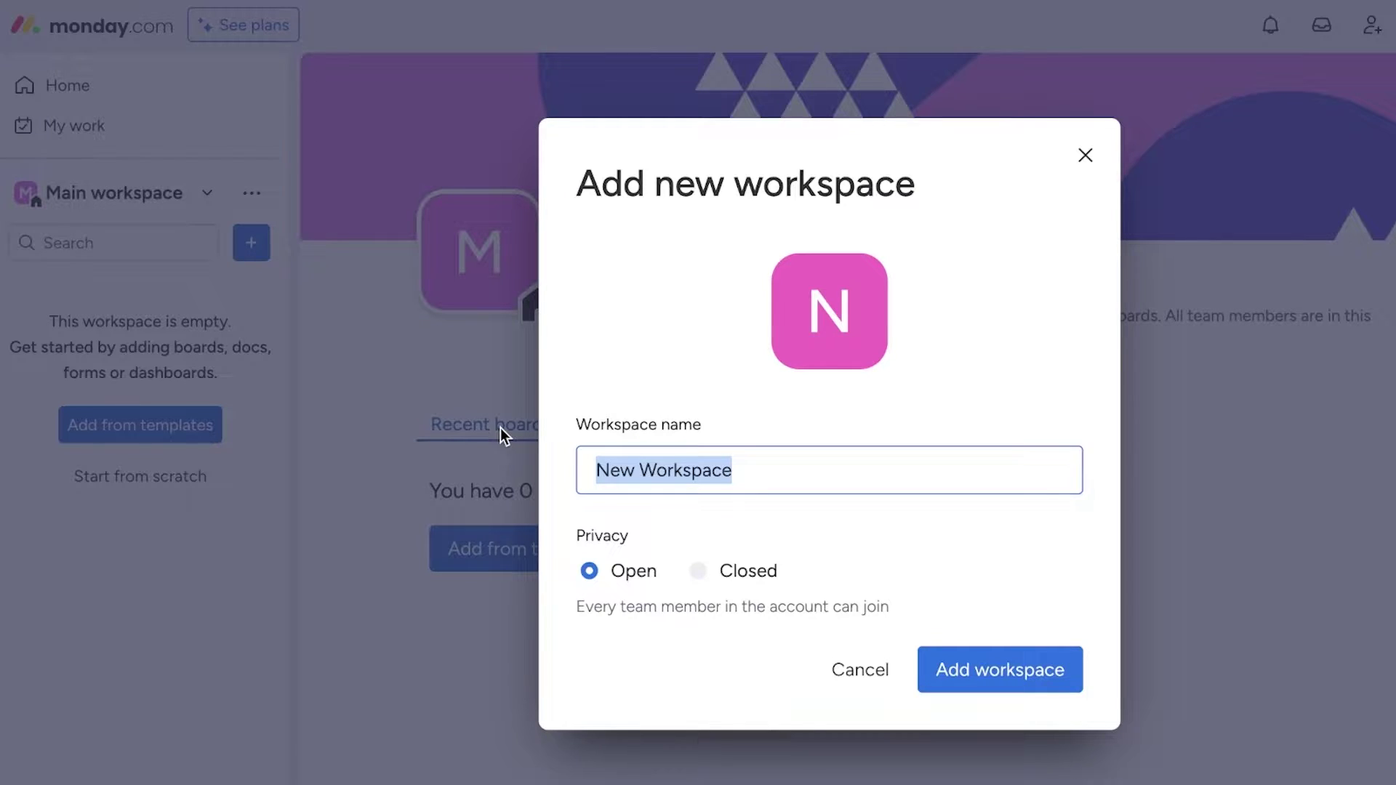
pyautogui.write('Vivie')
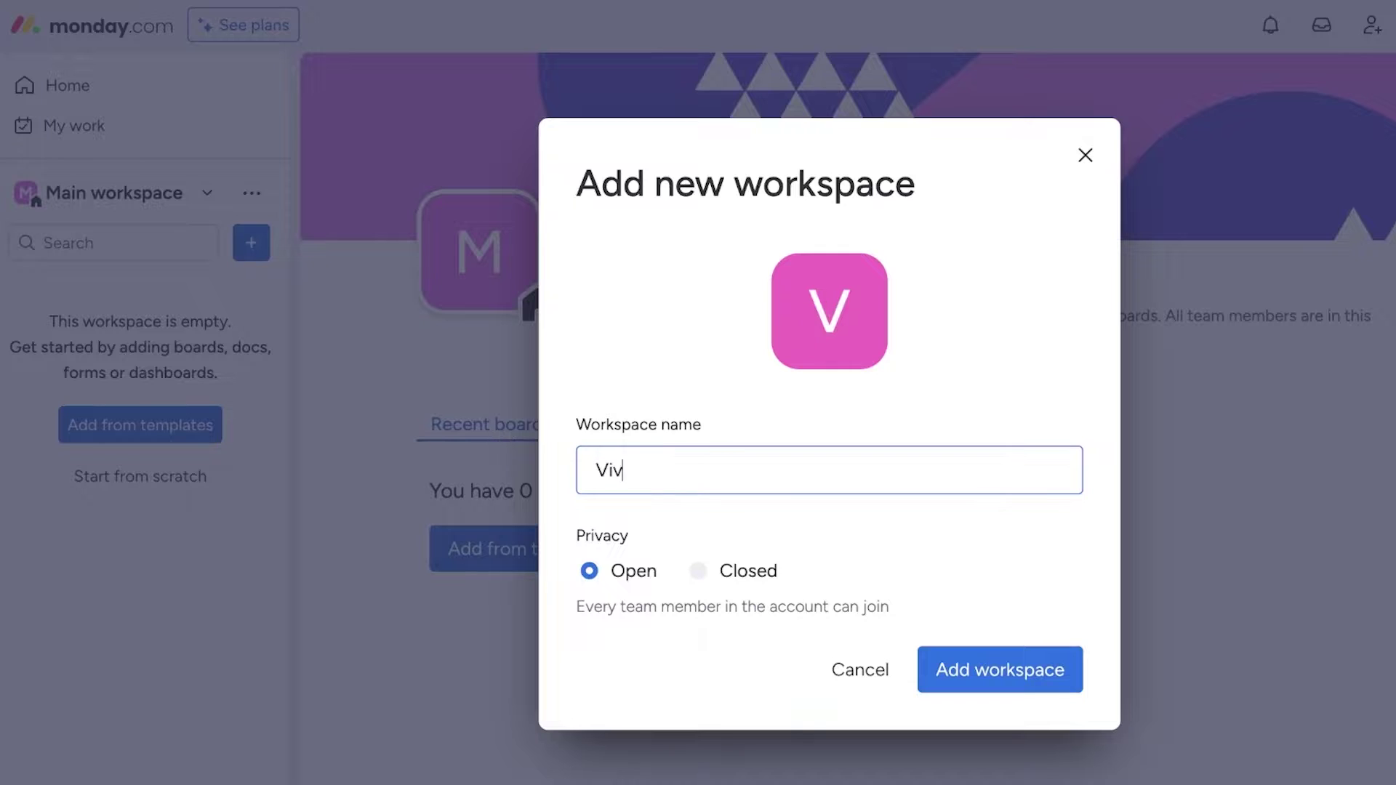
pyautogui.write('n')
pyautogui.click(987, 674)
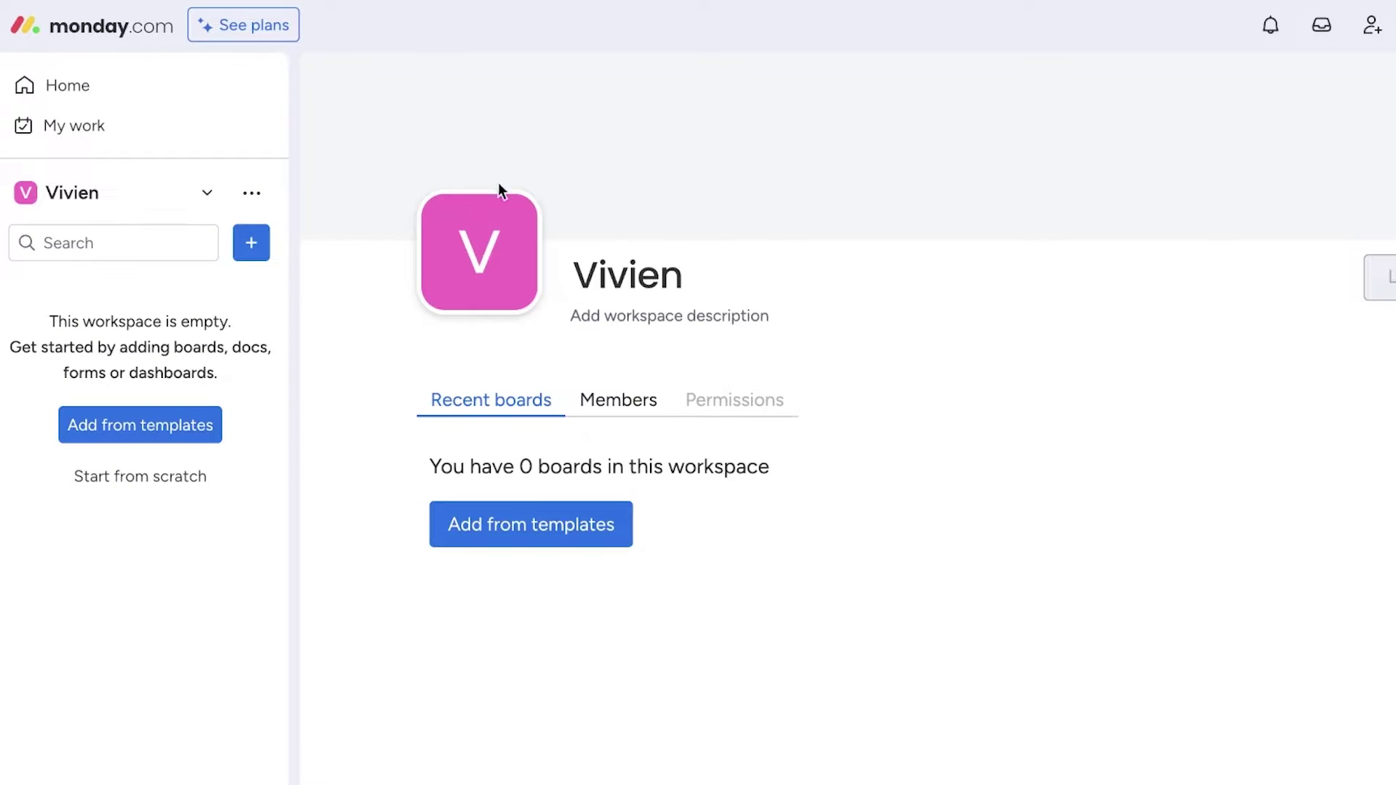
# Set the Vivien workspace's description to "For the sales, marketing and branding of vivien"
pyautogui.moveTo(475, 262)
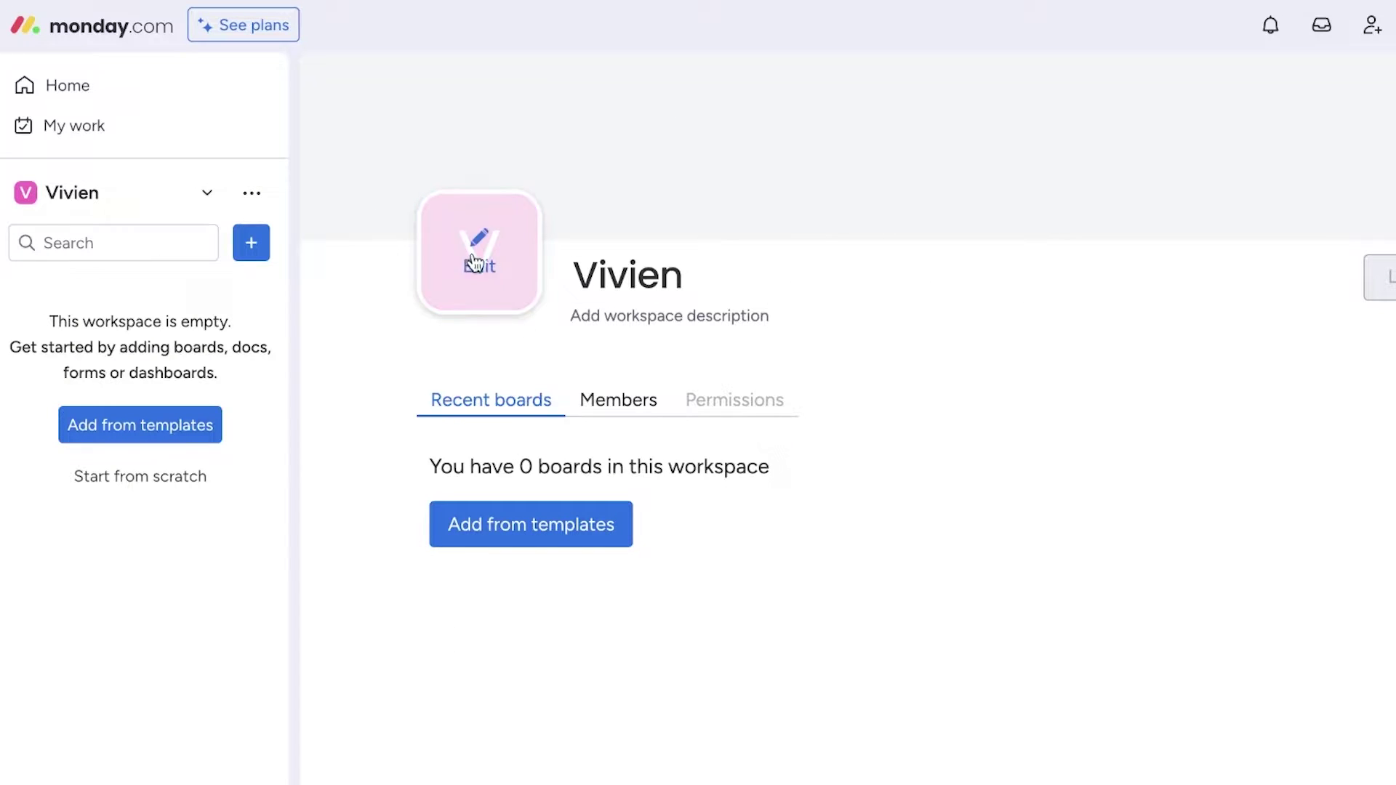
pyautogui.click(649, 312)
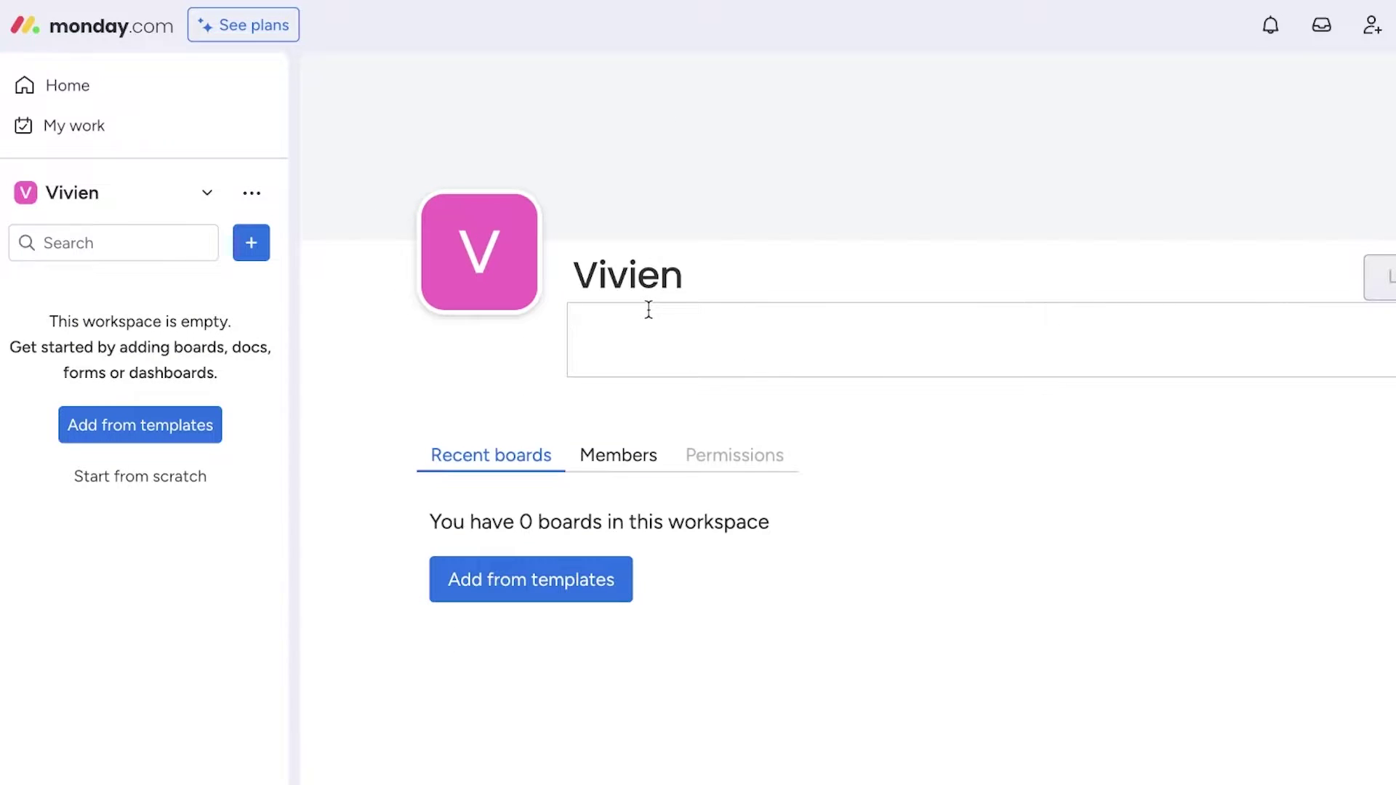
pyautogui.write('For the sales, marketing and branding of vivien')
pyautogui.click(657, 482)
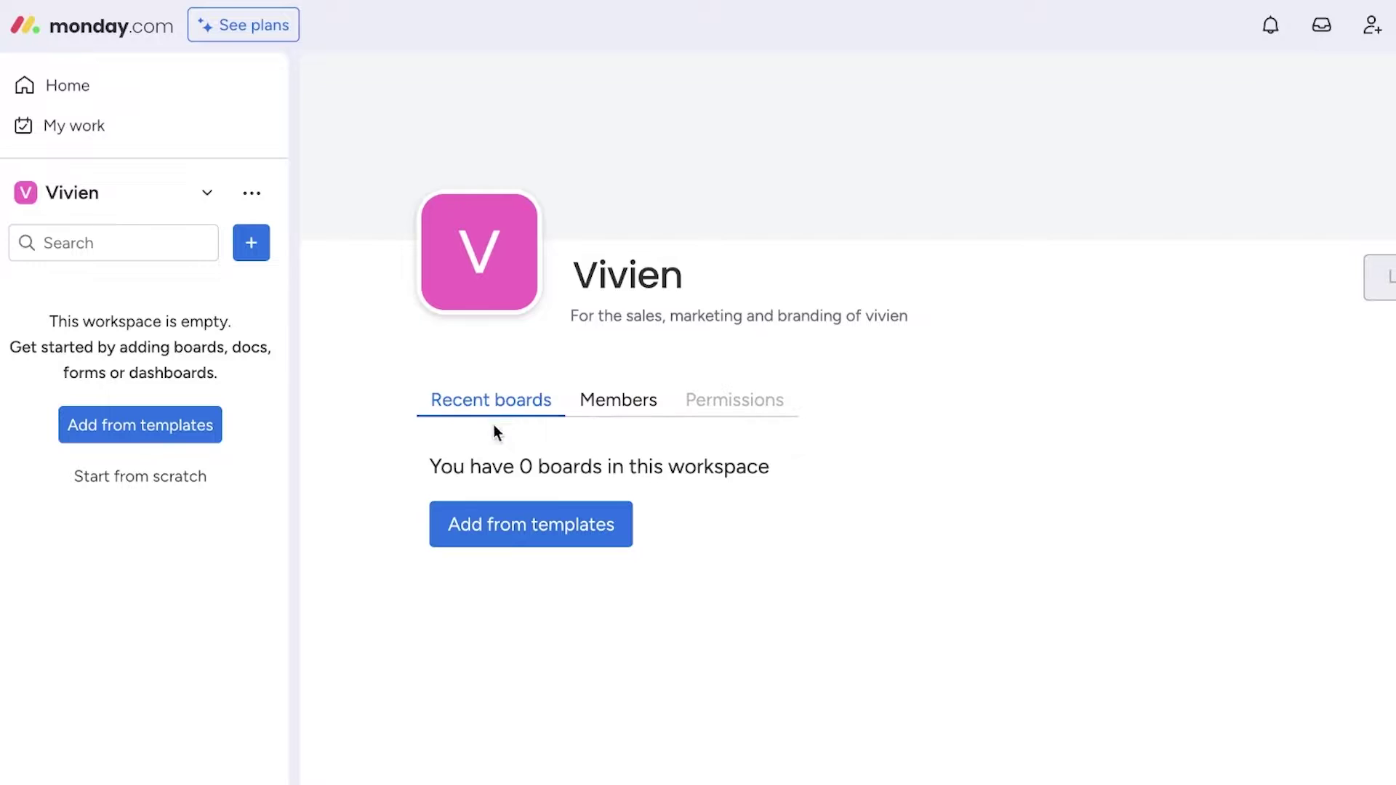
# Review the Vivien workspace's members and the options for inviting members or teams, and return to its recent boards
pyautogui.click(619, 404)
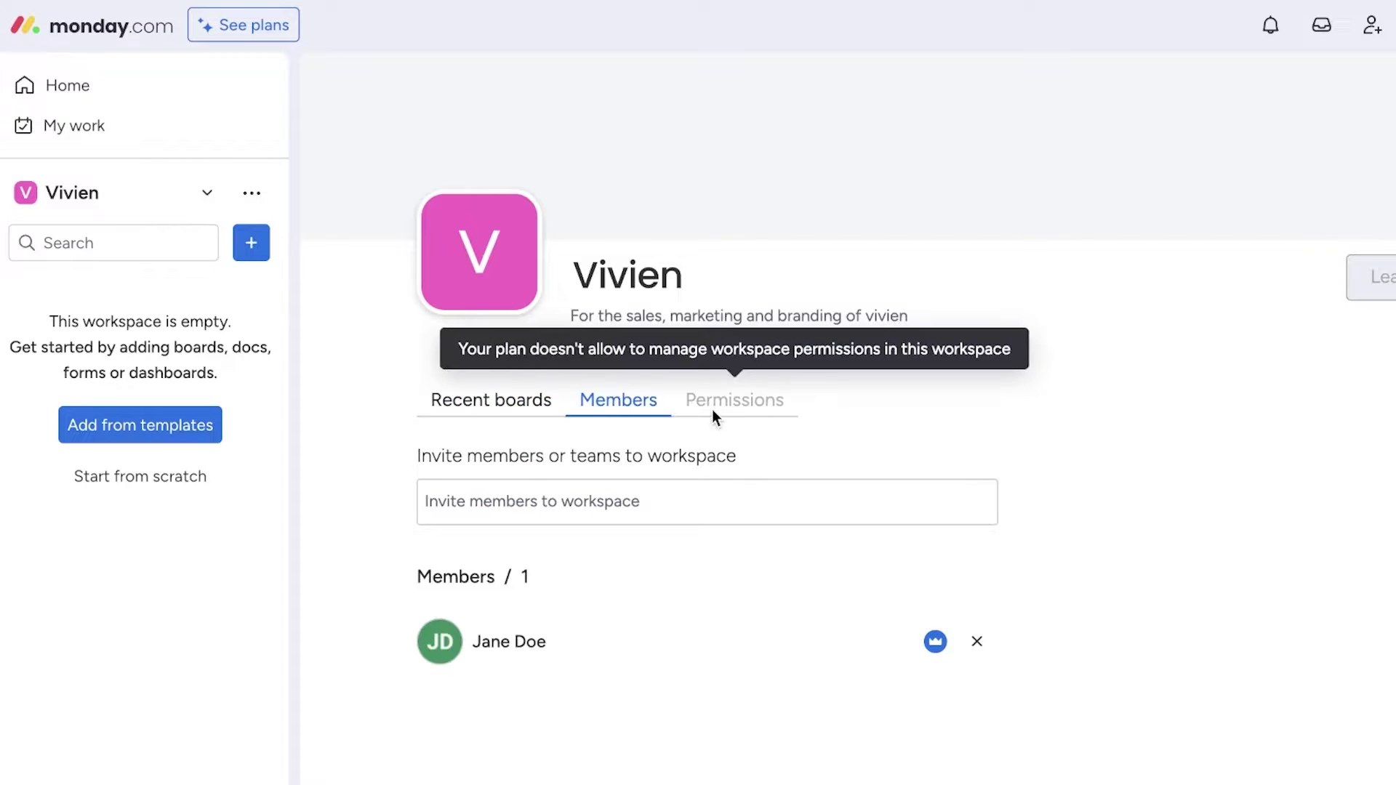
pyautogui.click(446, 418)
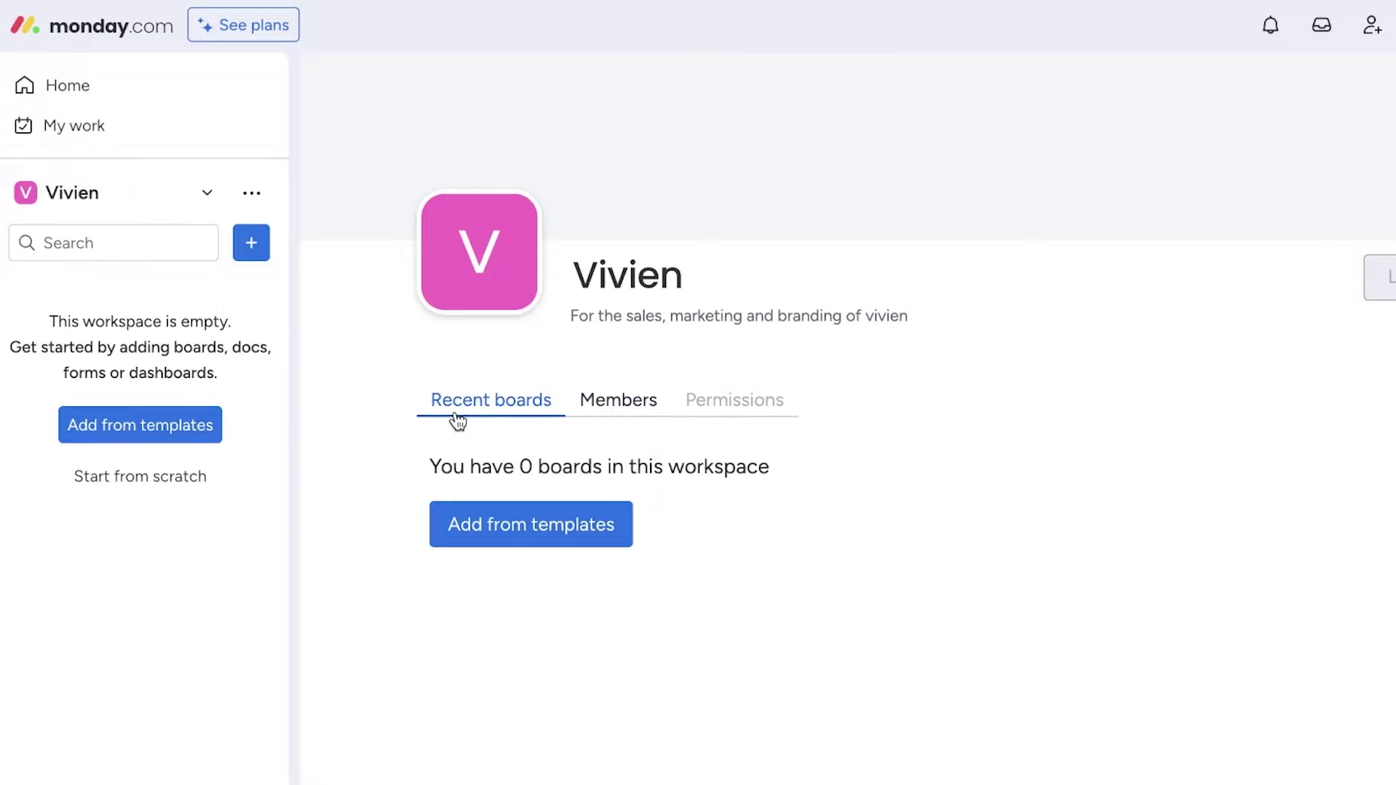
pyautogui.click(617, 415)
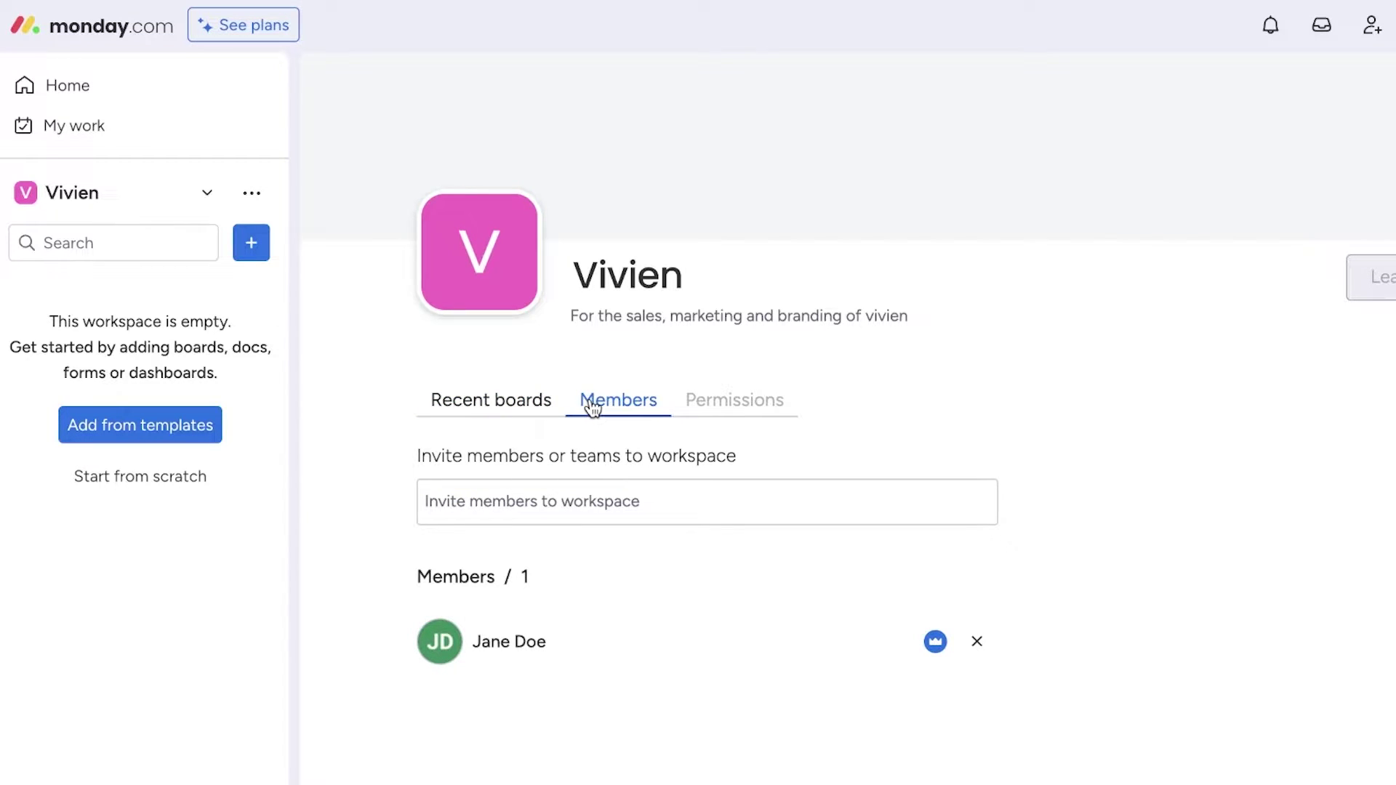
pyautogui.click(580, 500)
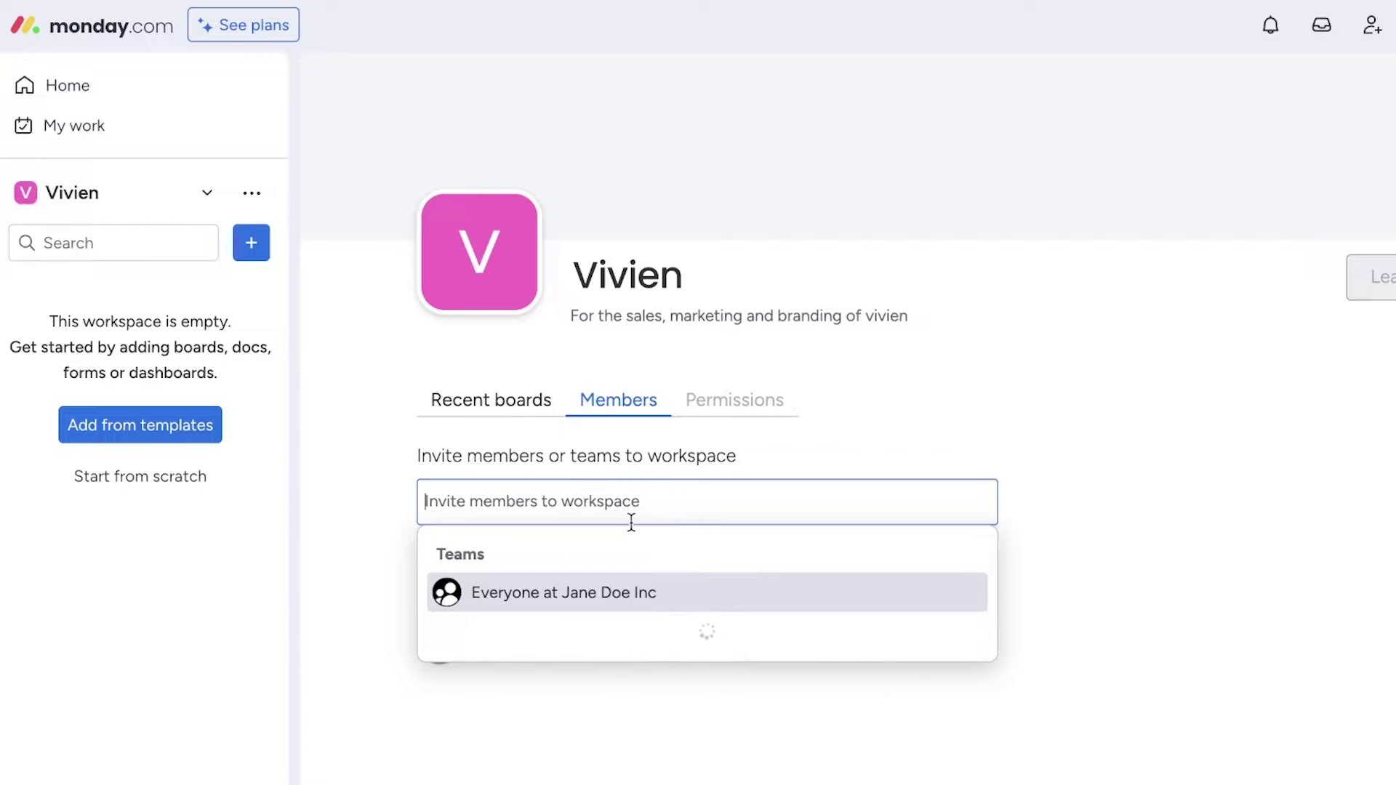
pyautogui.click(1138, 390)
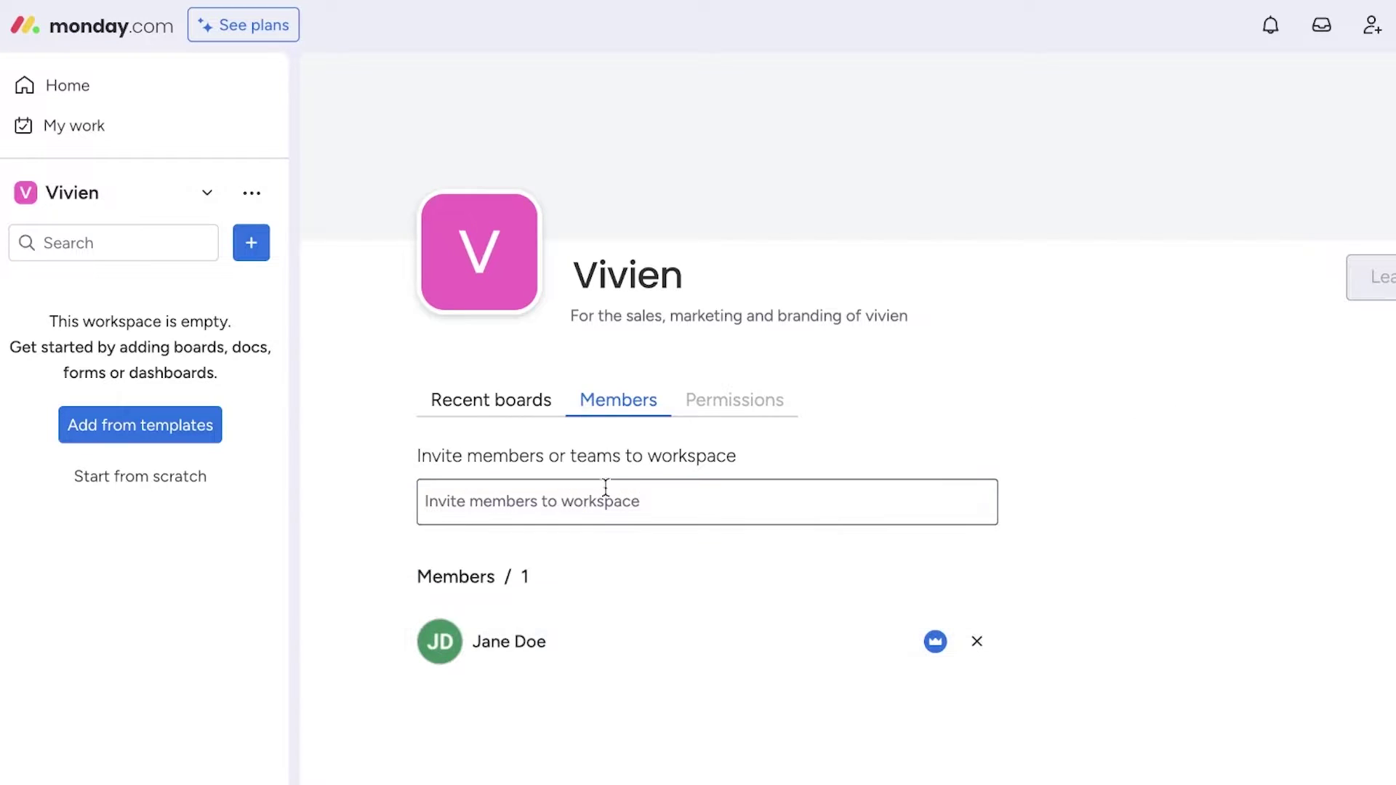
pyautogui.click(514, 415)
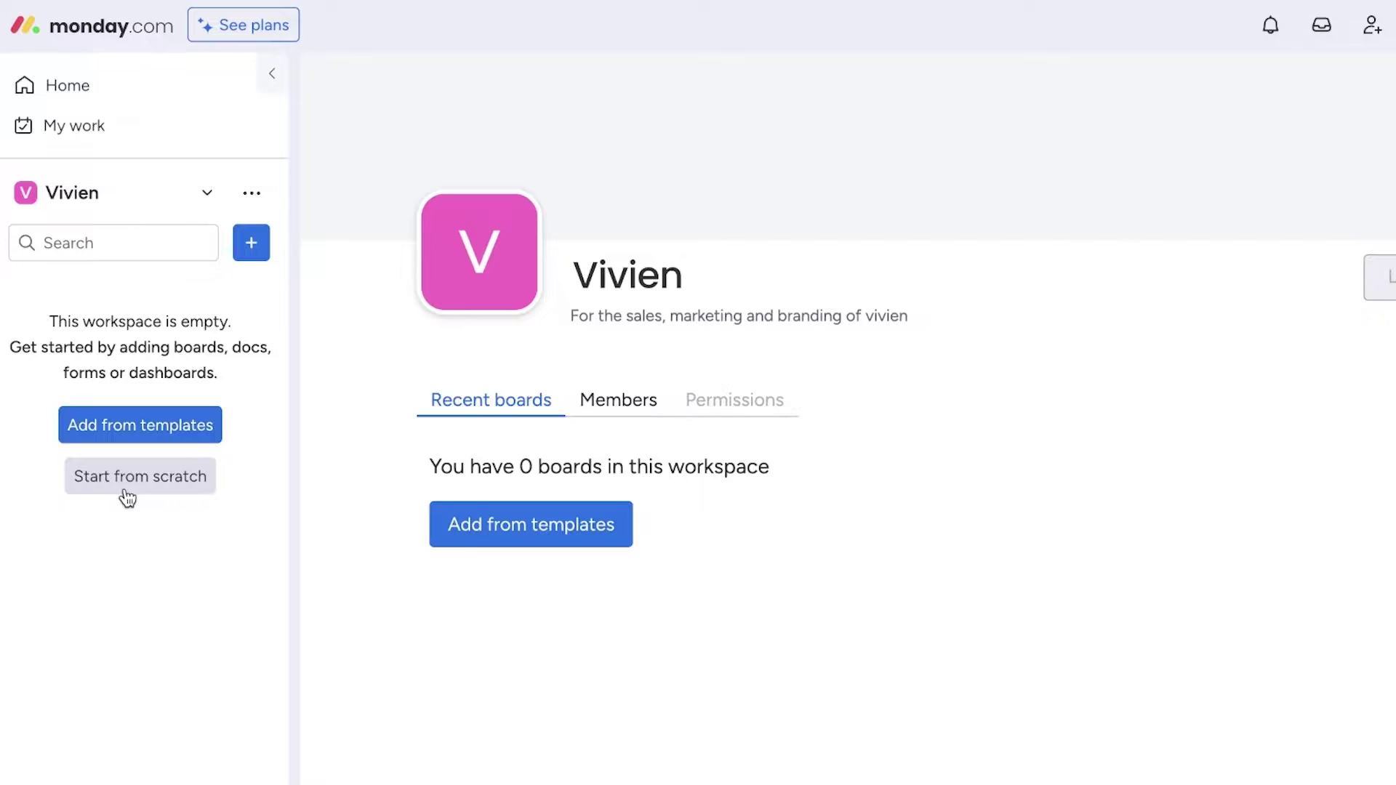
# Browse the Marketing category of the template center and view the details of the Marketing team planning template
pyautogui.click(509, 518)
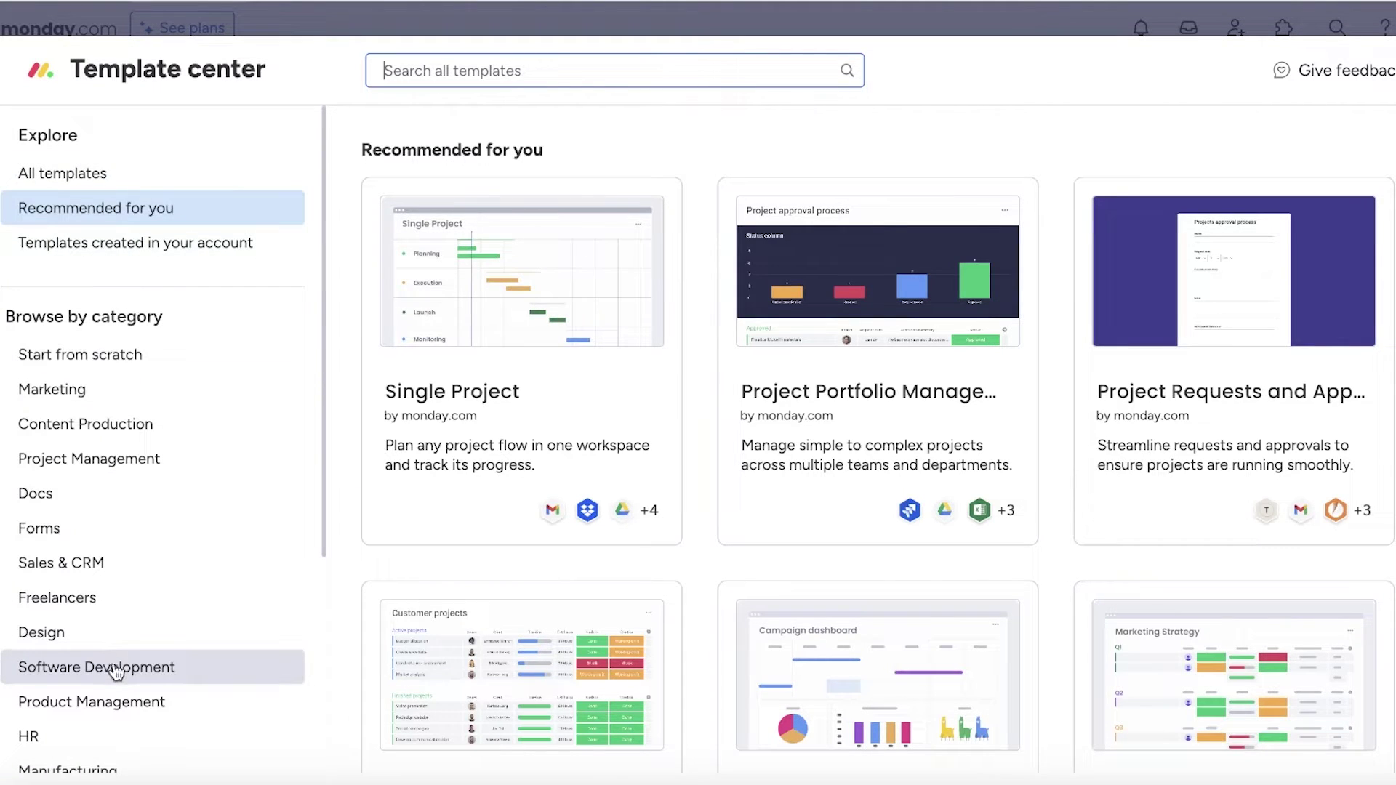
pyautogui.click(40, 392)
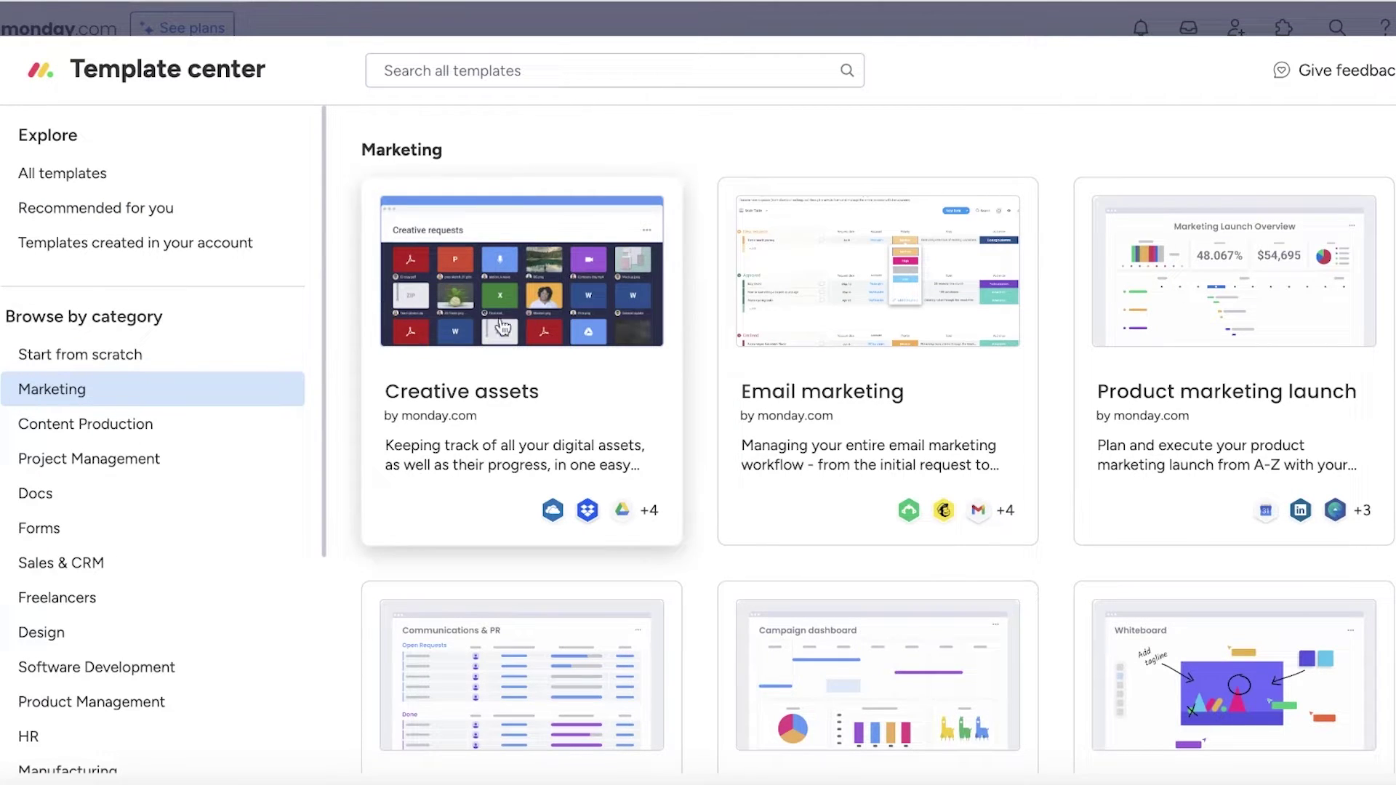
pyautogui.scroll(-3, 1337, 321)
pyautogui.scroll(3, 1337, 321)
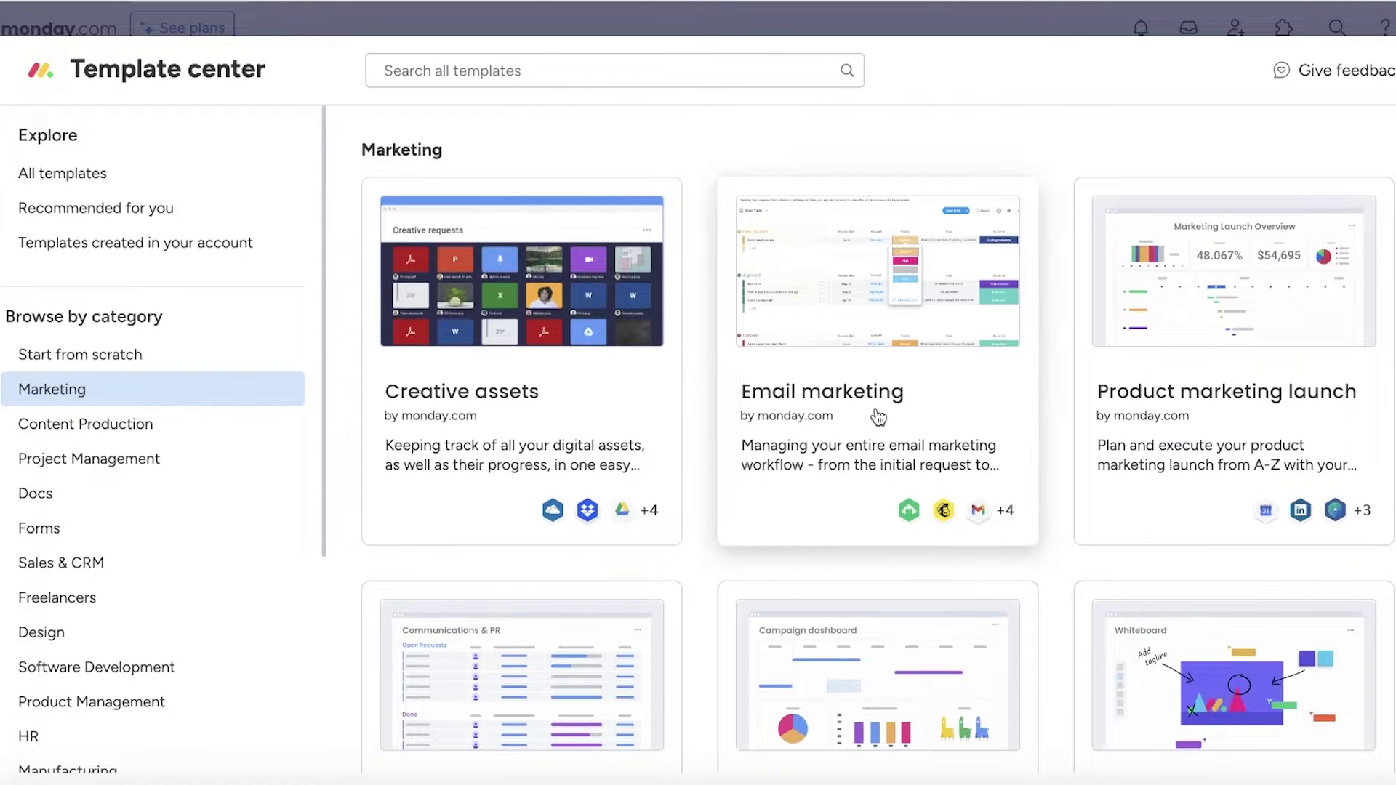
pyautogui.scroll(-5, 1186, 436)
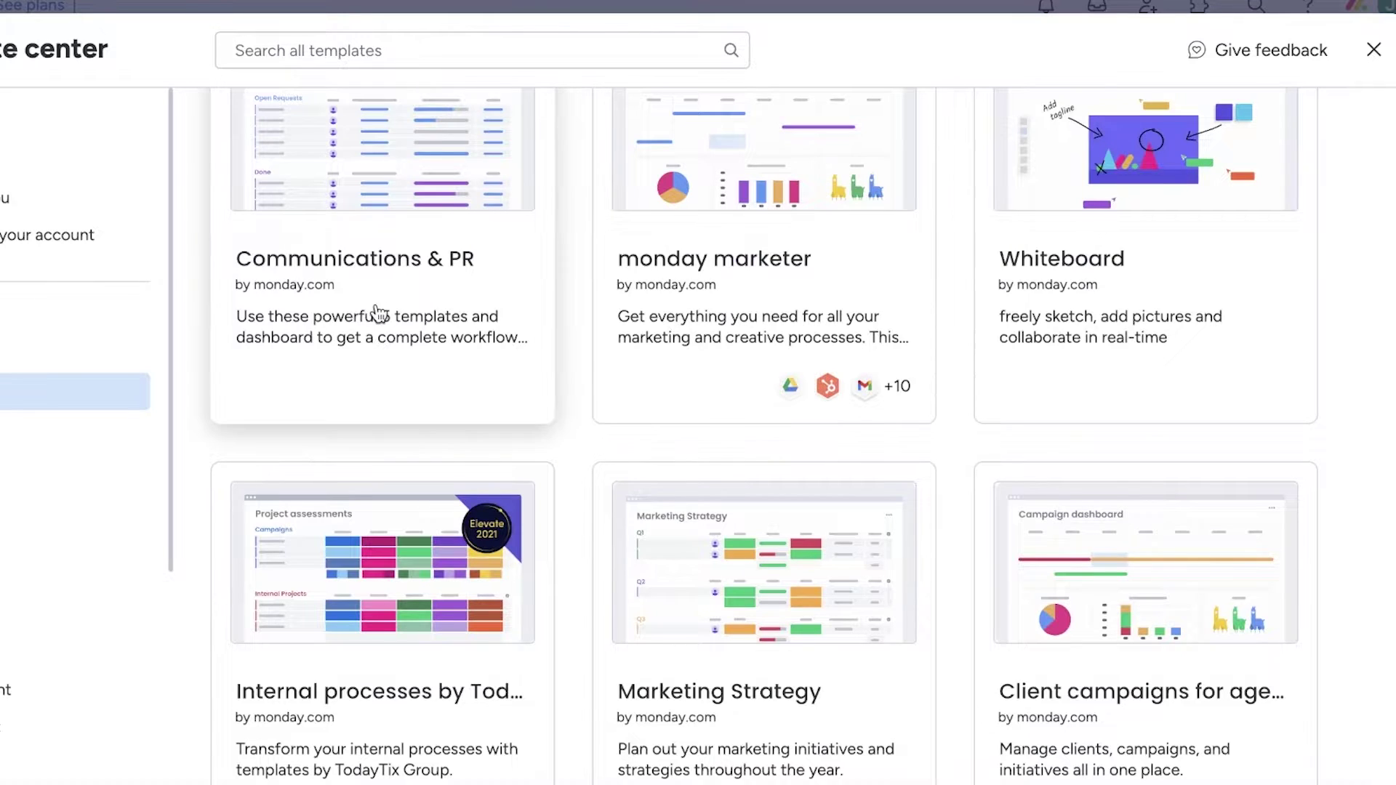
pyautogui.scroll(-5, 379, 315)
pyautogui.scroll(1, 385, 319)
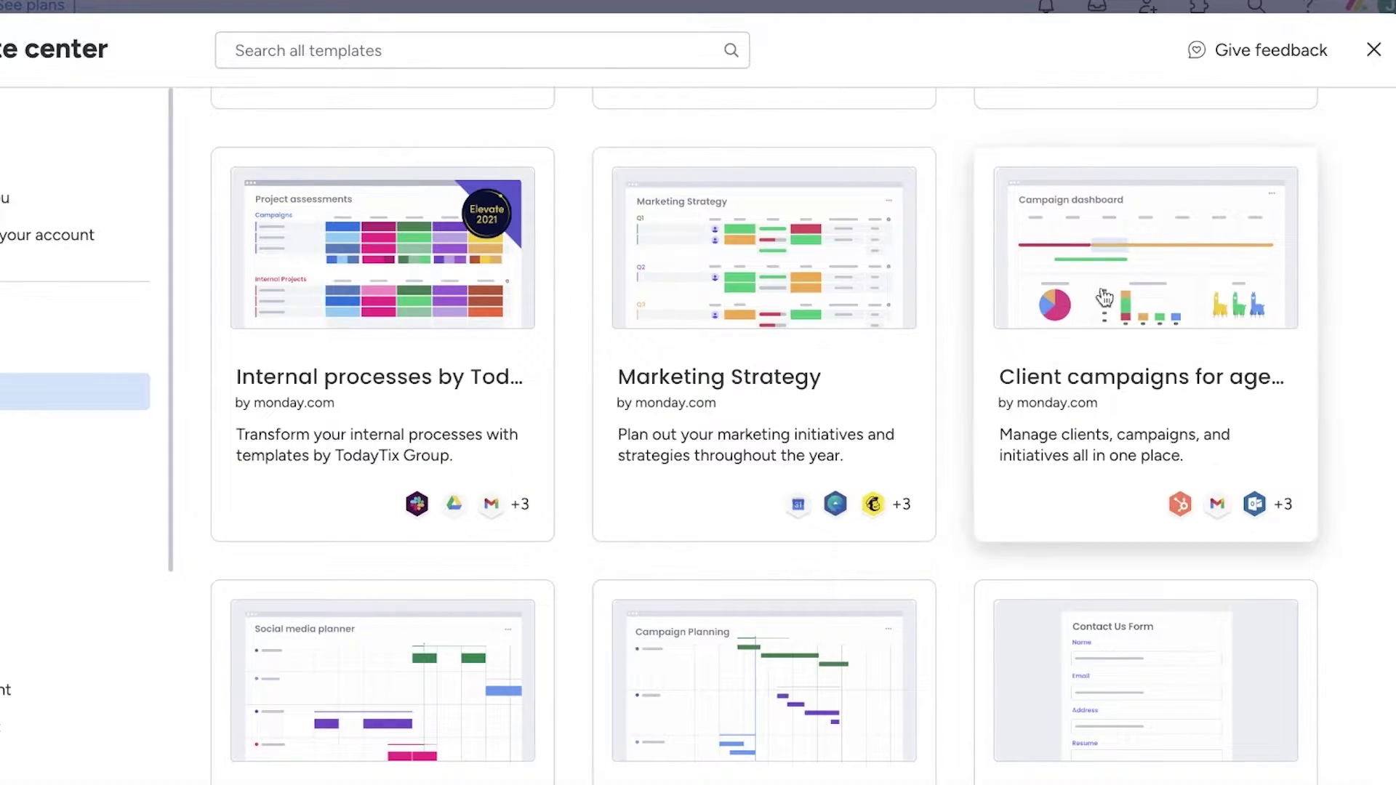
pyautogui.scroll(-6, 1159, 380)
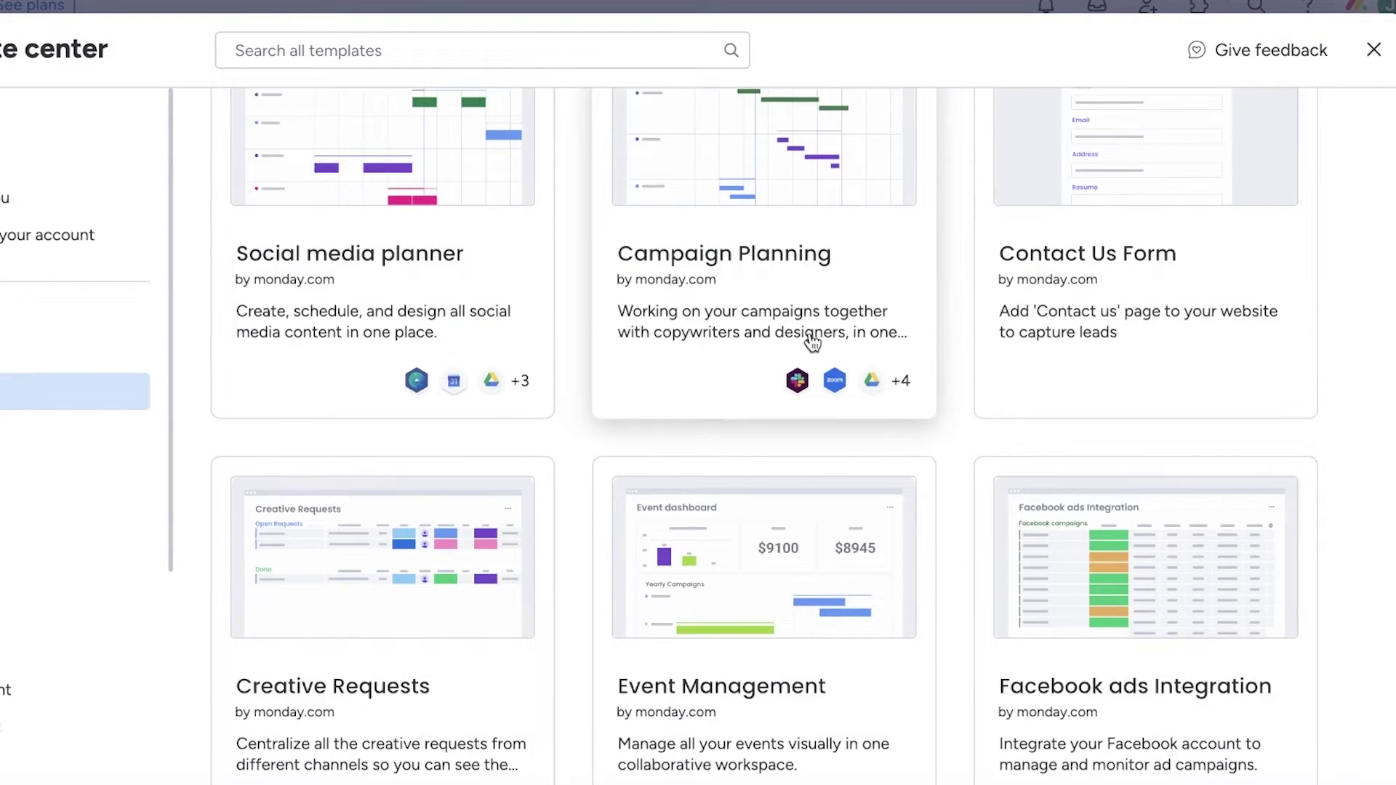
pyautogui.scroll(-3, 815, 455)
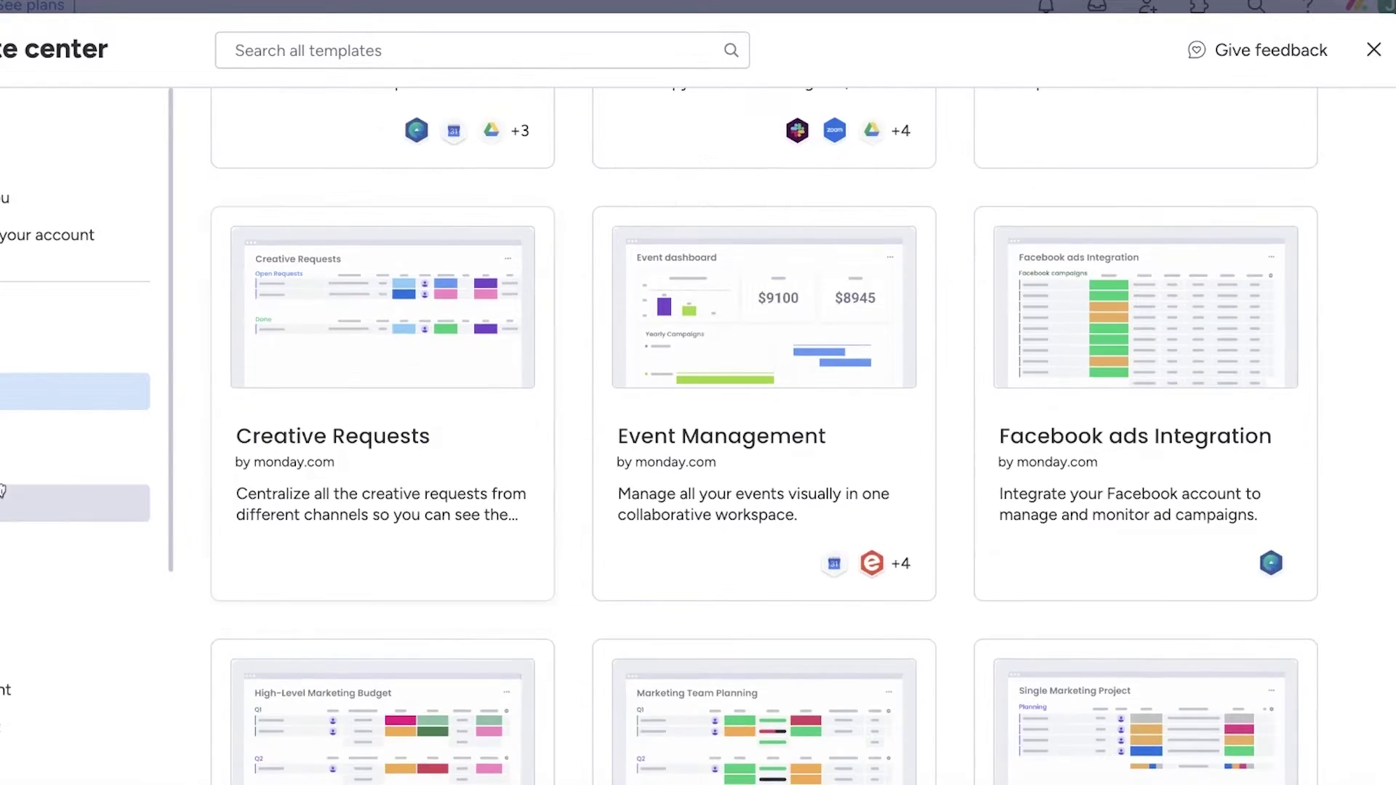
pyautogui.scroll(-3, 686, 692)
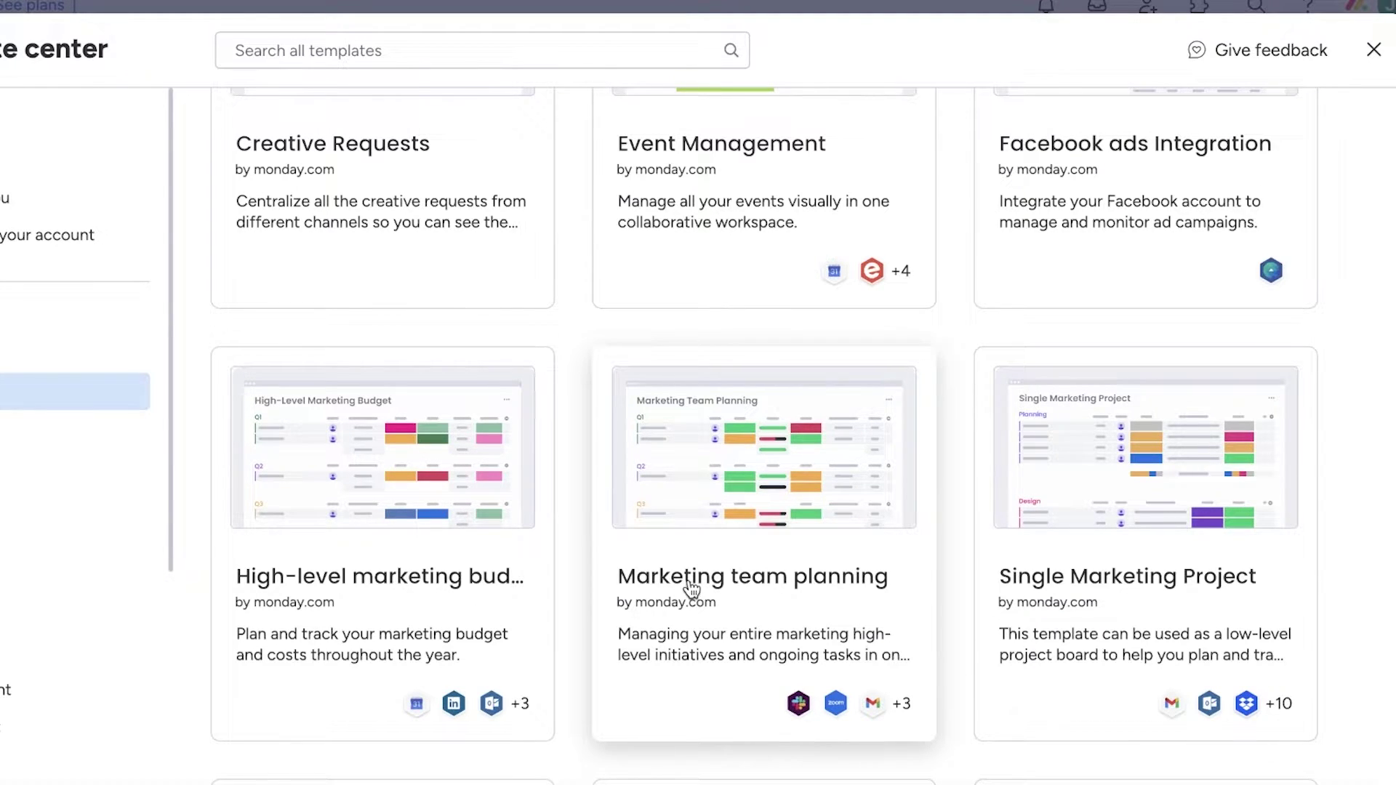
pyautogui.scroll(-10, 1100, 576)
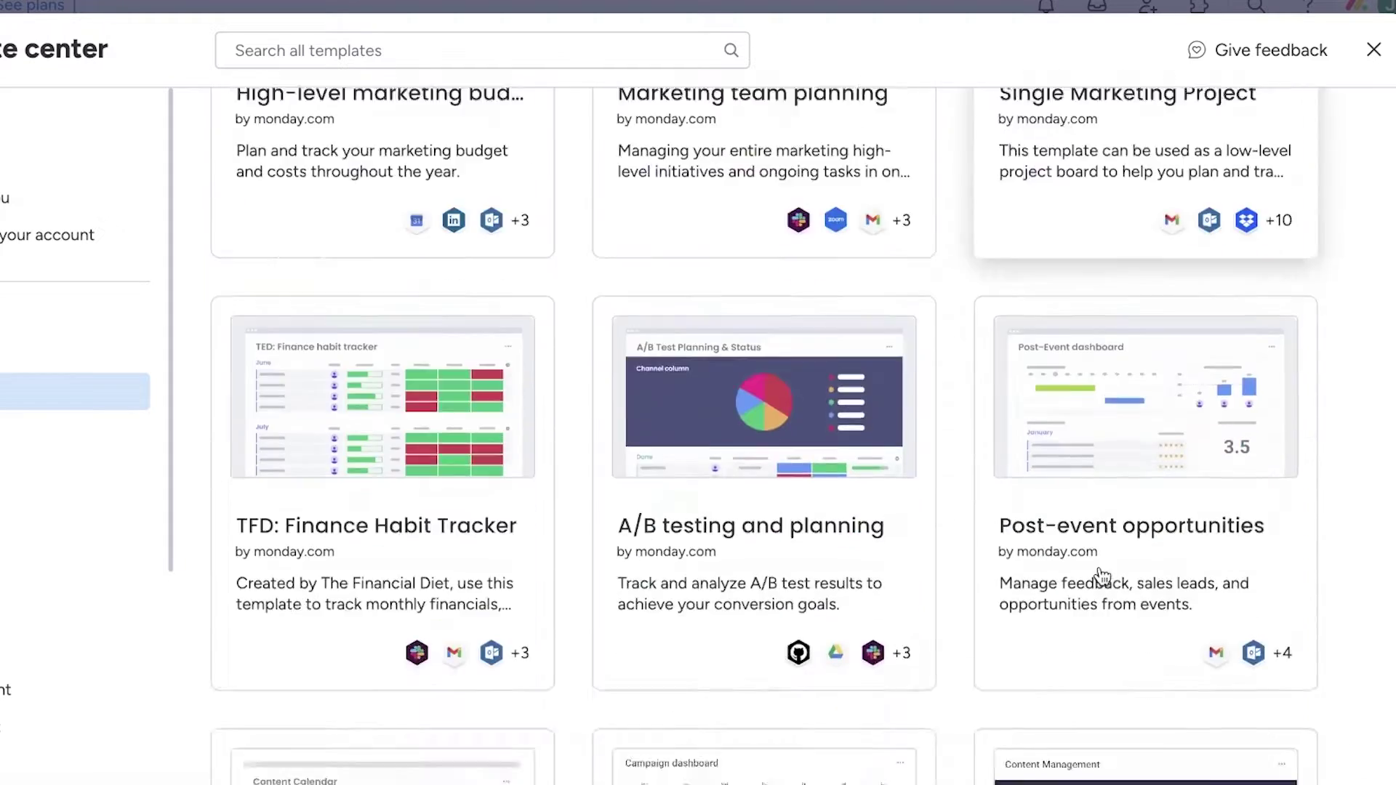
pyautogui.scroll(8, 291, 581)
pyautogui.scroll(-10, 331, 583)
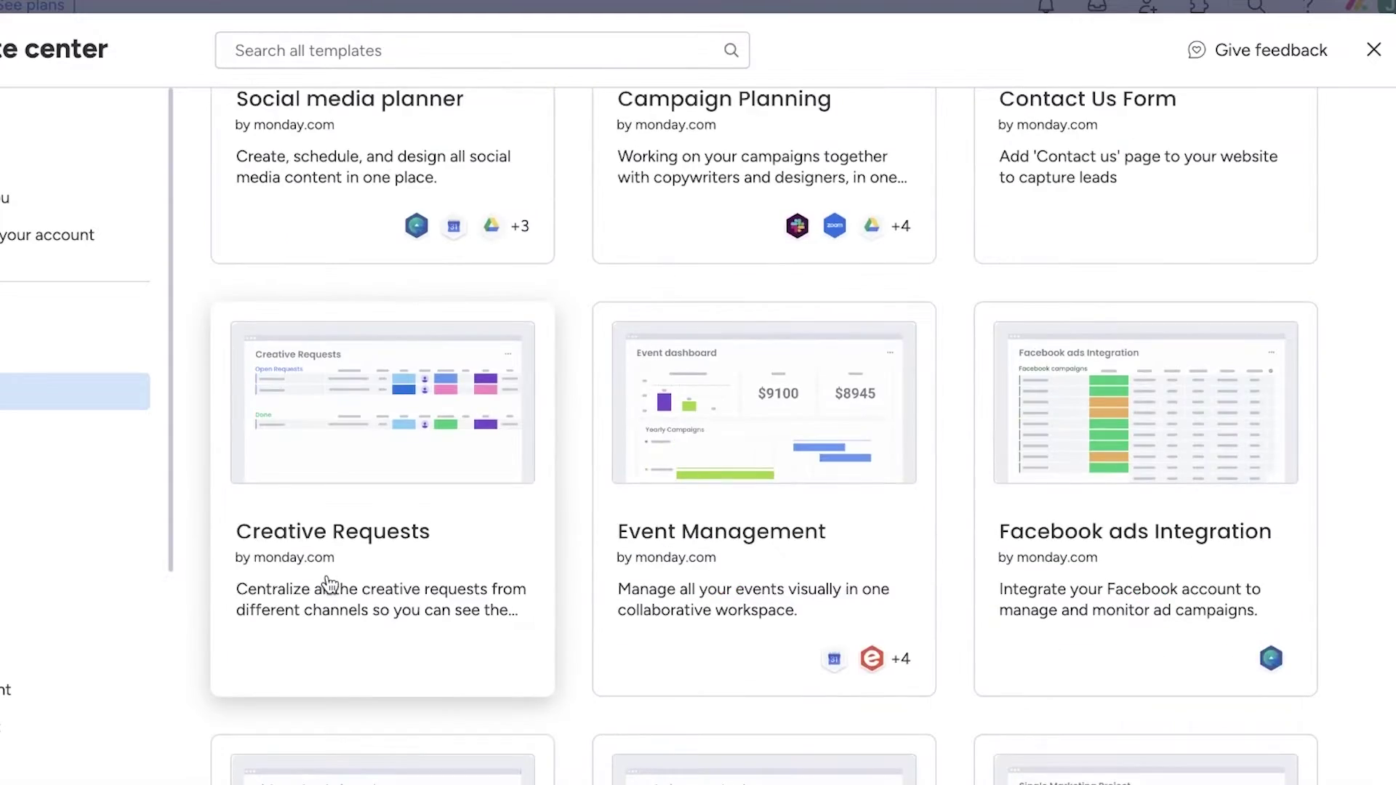
pyautogui.scroll(8, 331, 584)
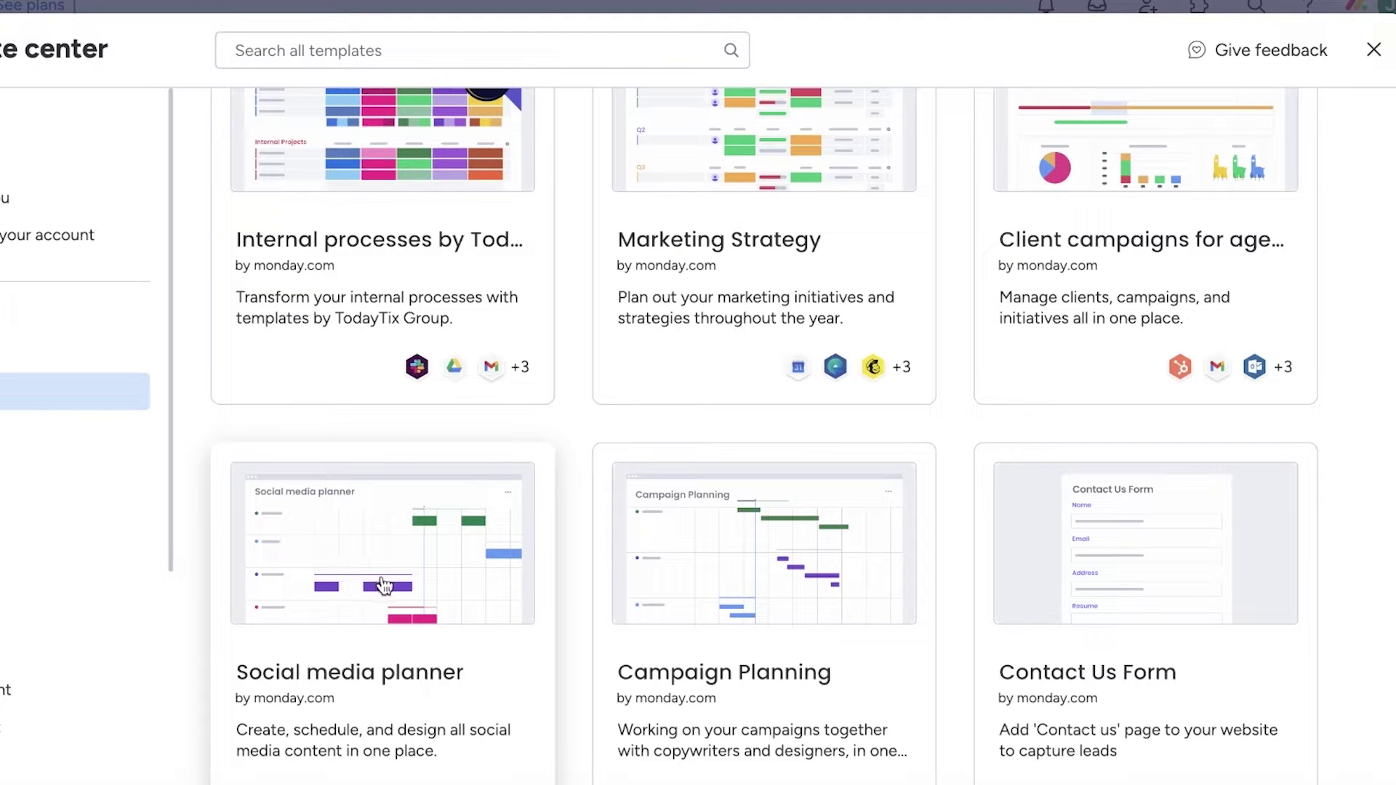
pyautogui.scroll(-15, 499, 545)
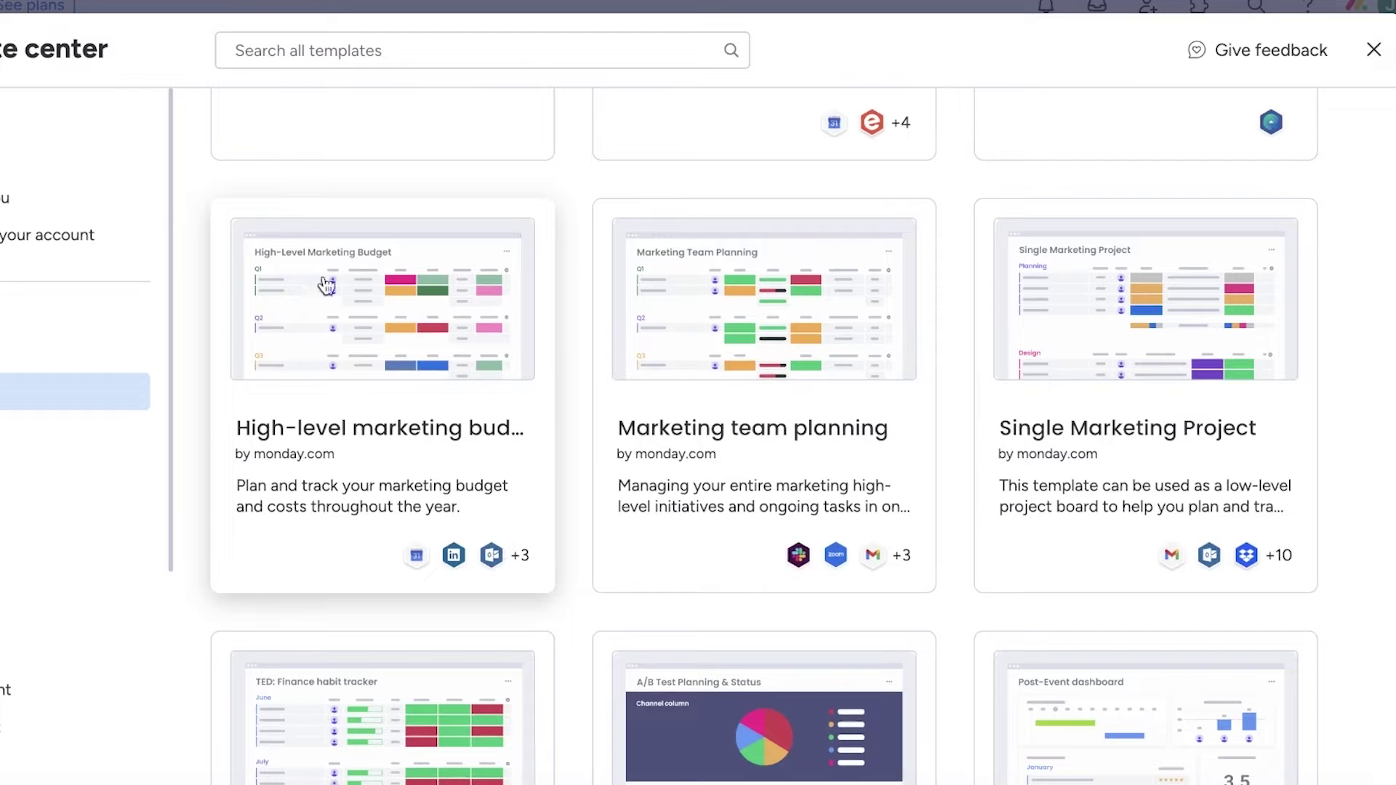
pyautogui.scroll(-4, 348, 305)
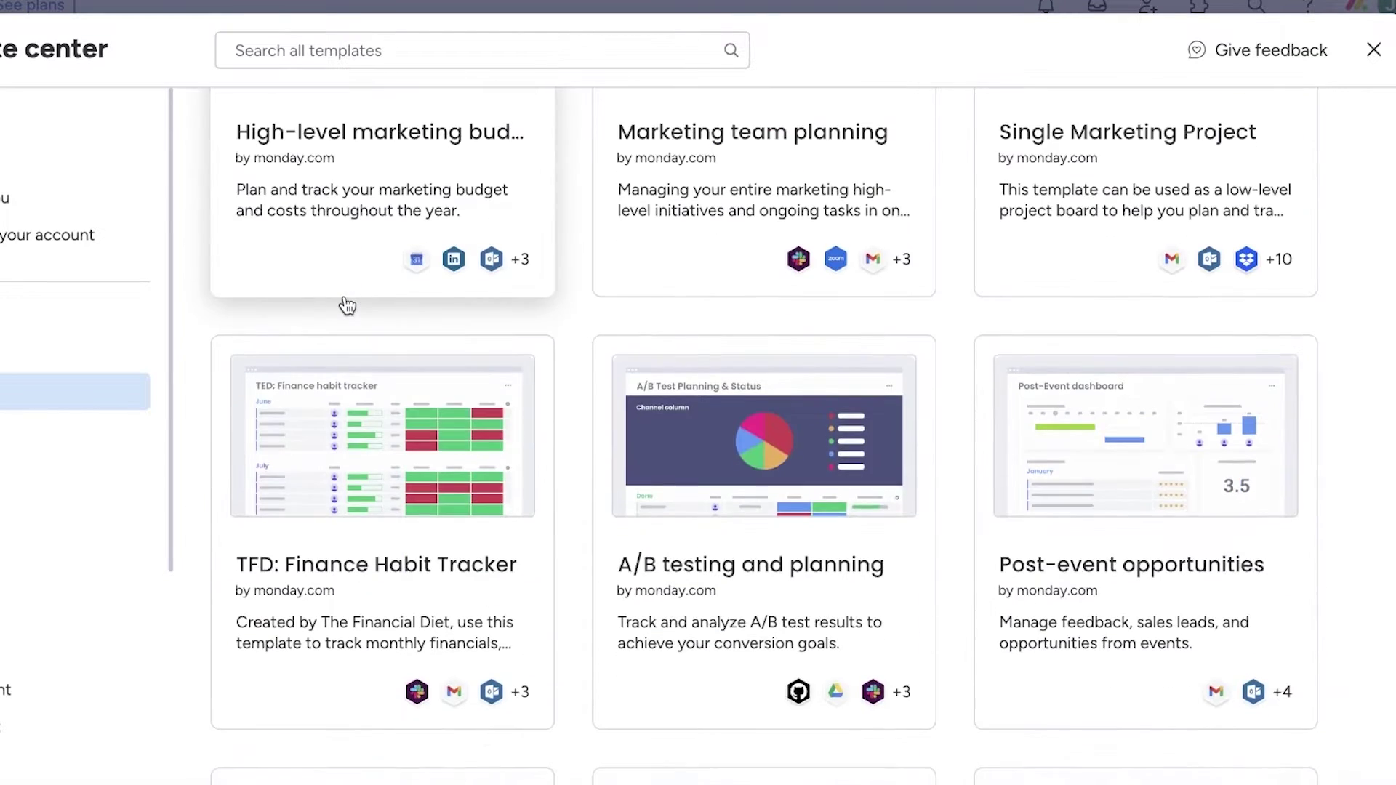
pyautogui.scroll(5, 396, 321)
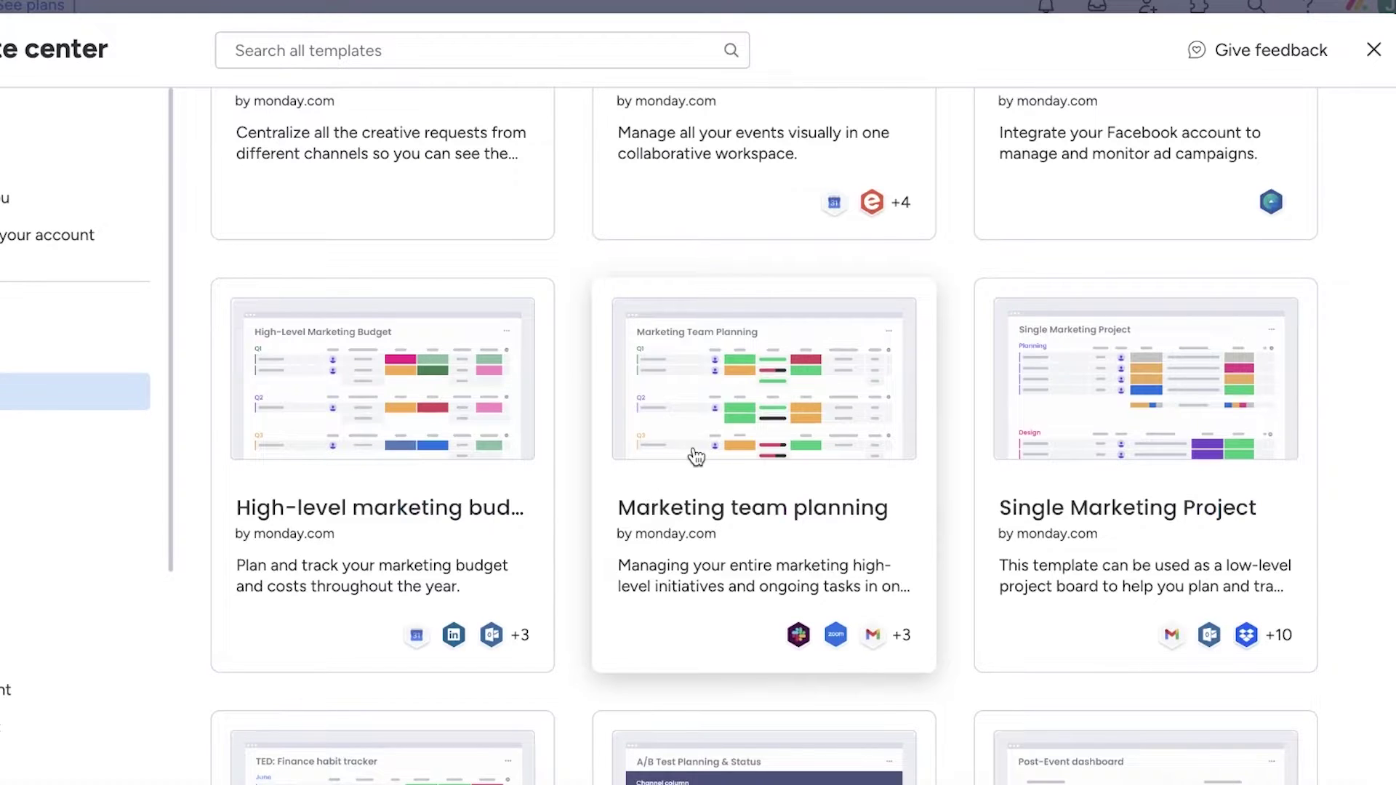
pyautogui.click(693, 395)
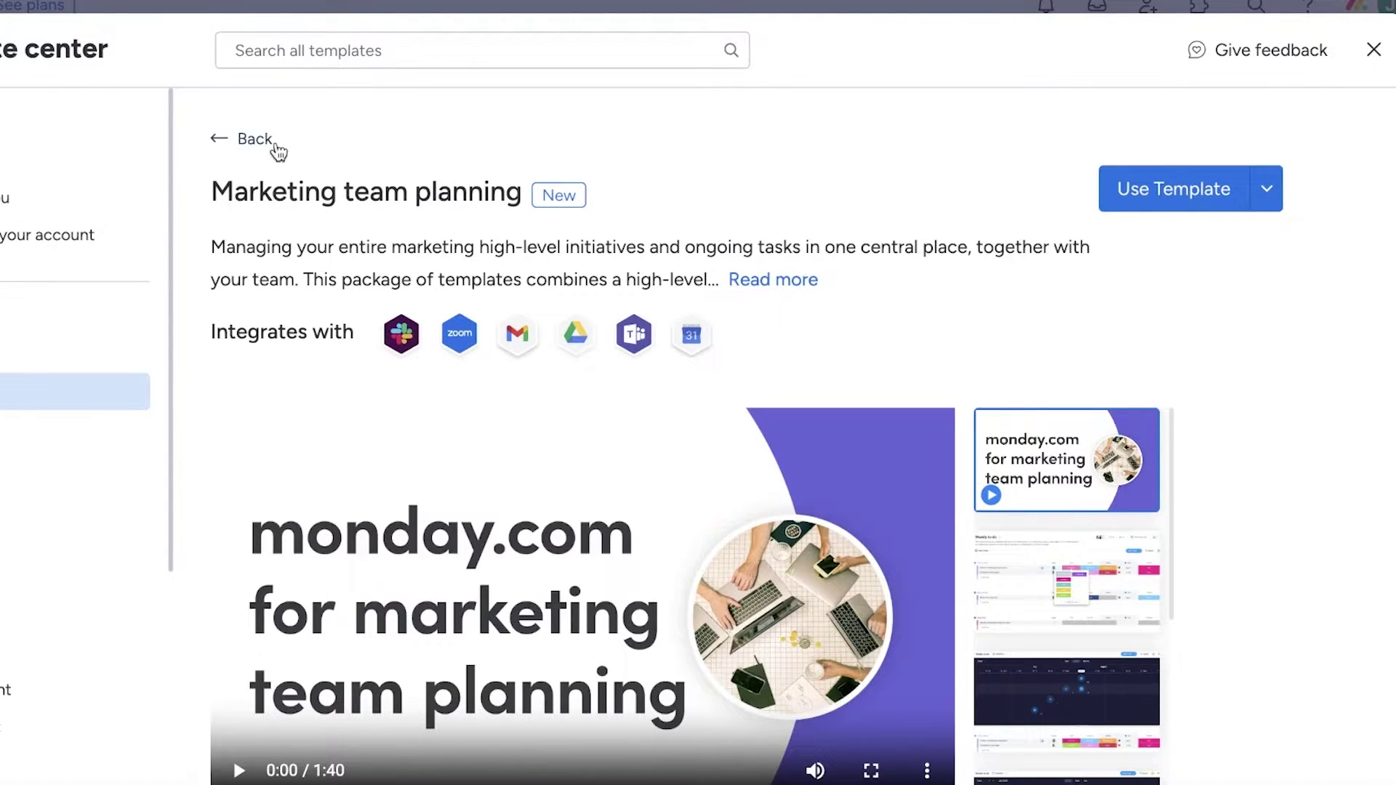
pyautogui.click(213, 139)
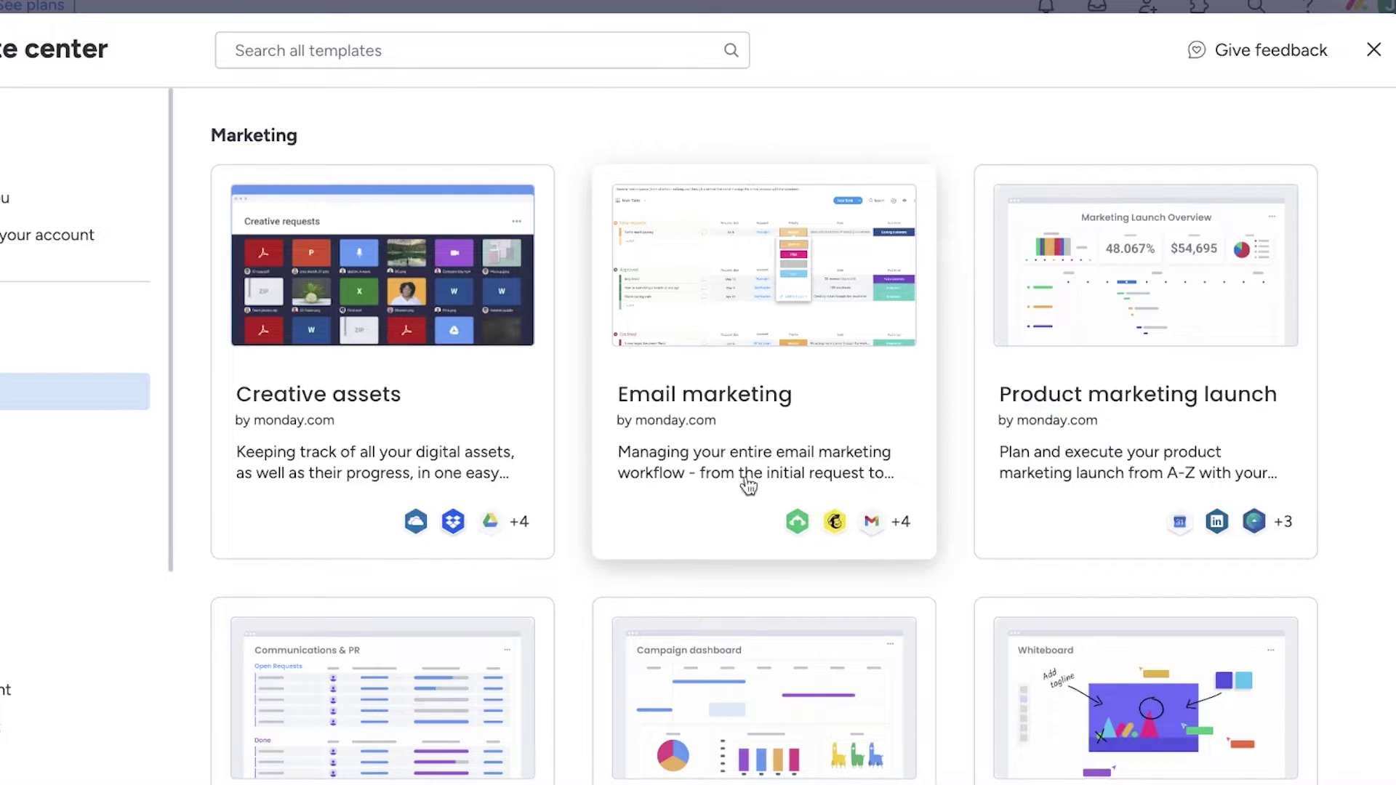
# Add the Marketing team planning template to the Vivien workspace
pyautogui.scroll(-8, 749, 486)
pyautogui.scroll(3, 359, 262)
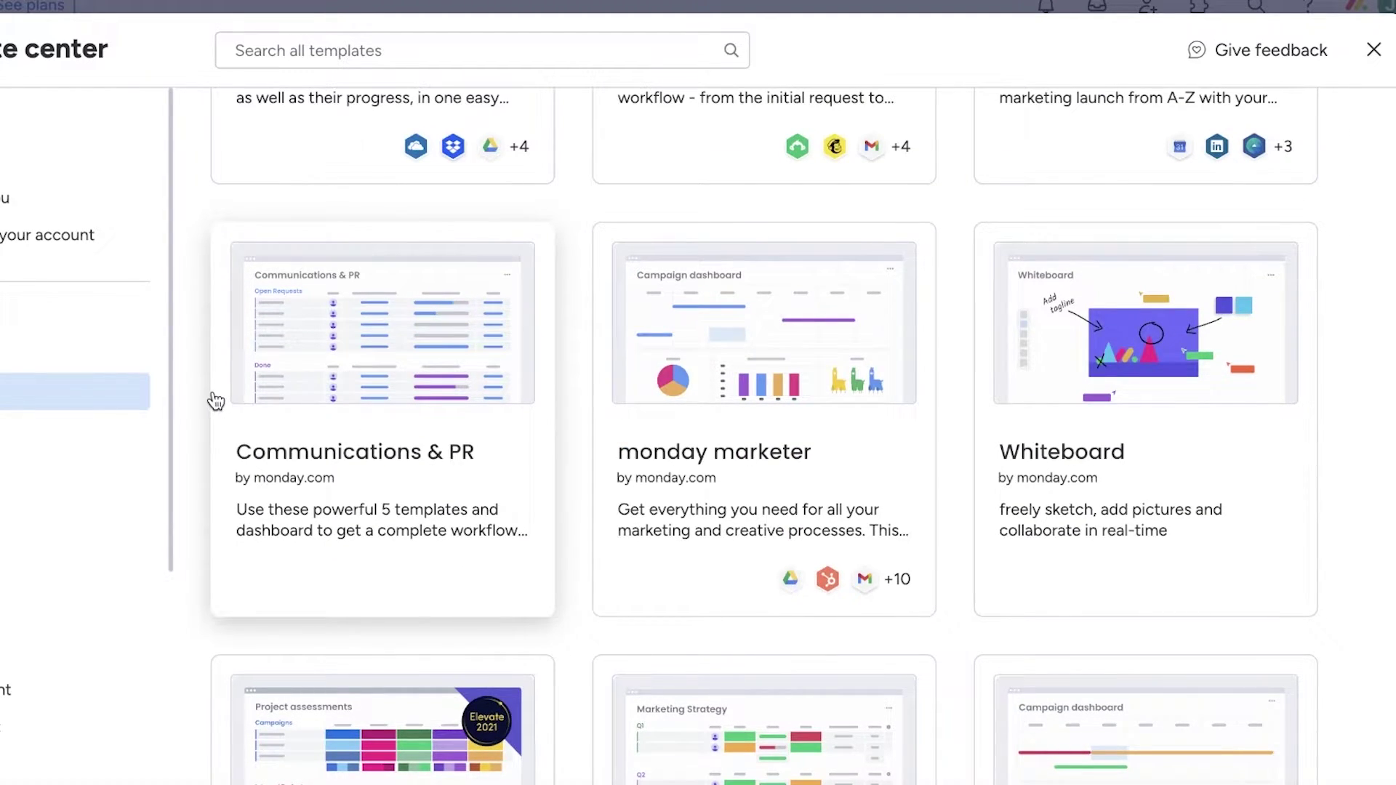
pyautogui.scroll(-6, 310, 294)
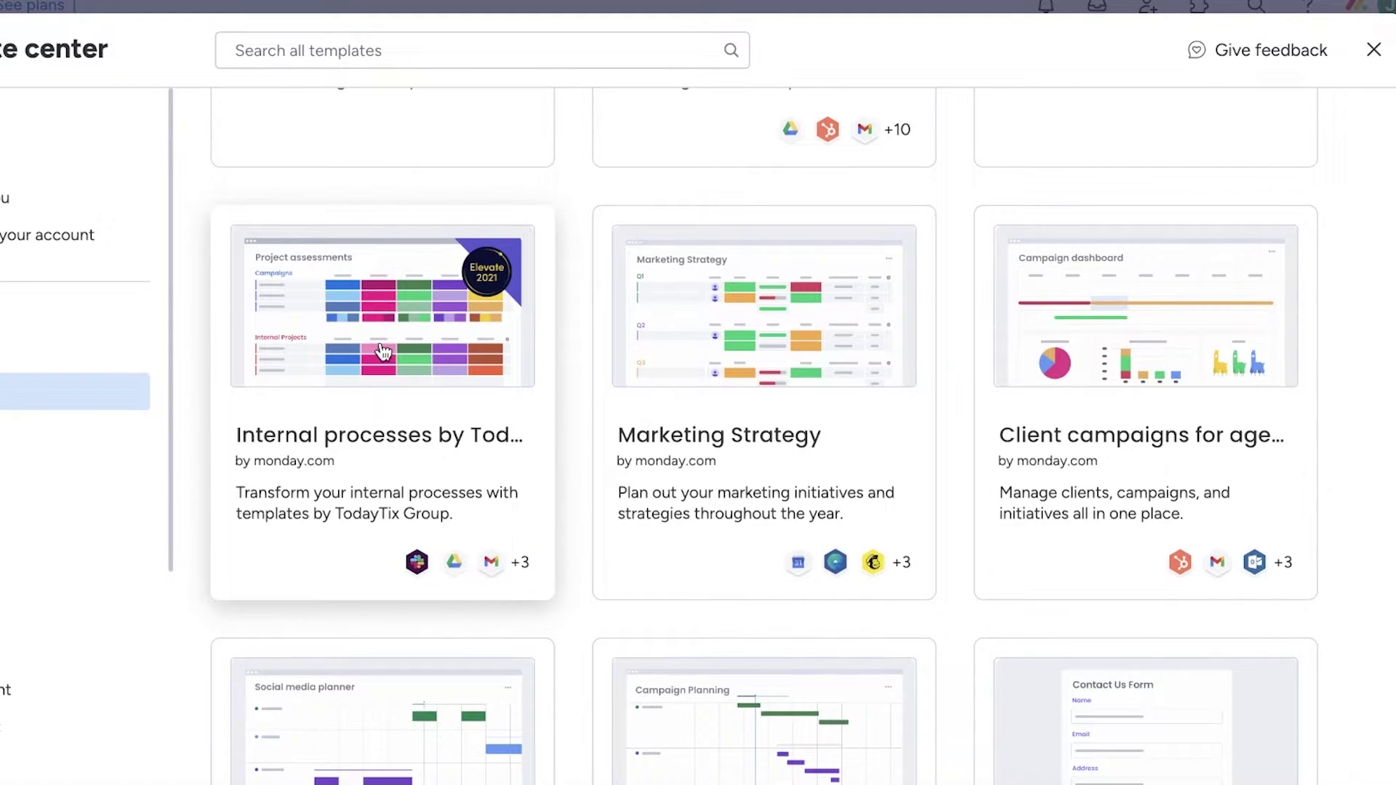
pyautogui.scroll(-12, 461, 327)
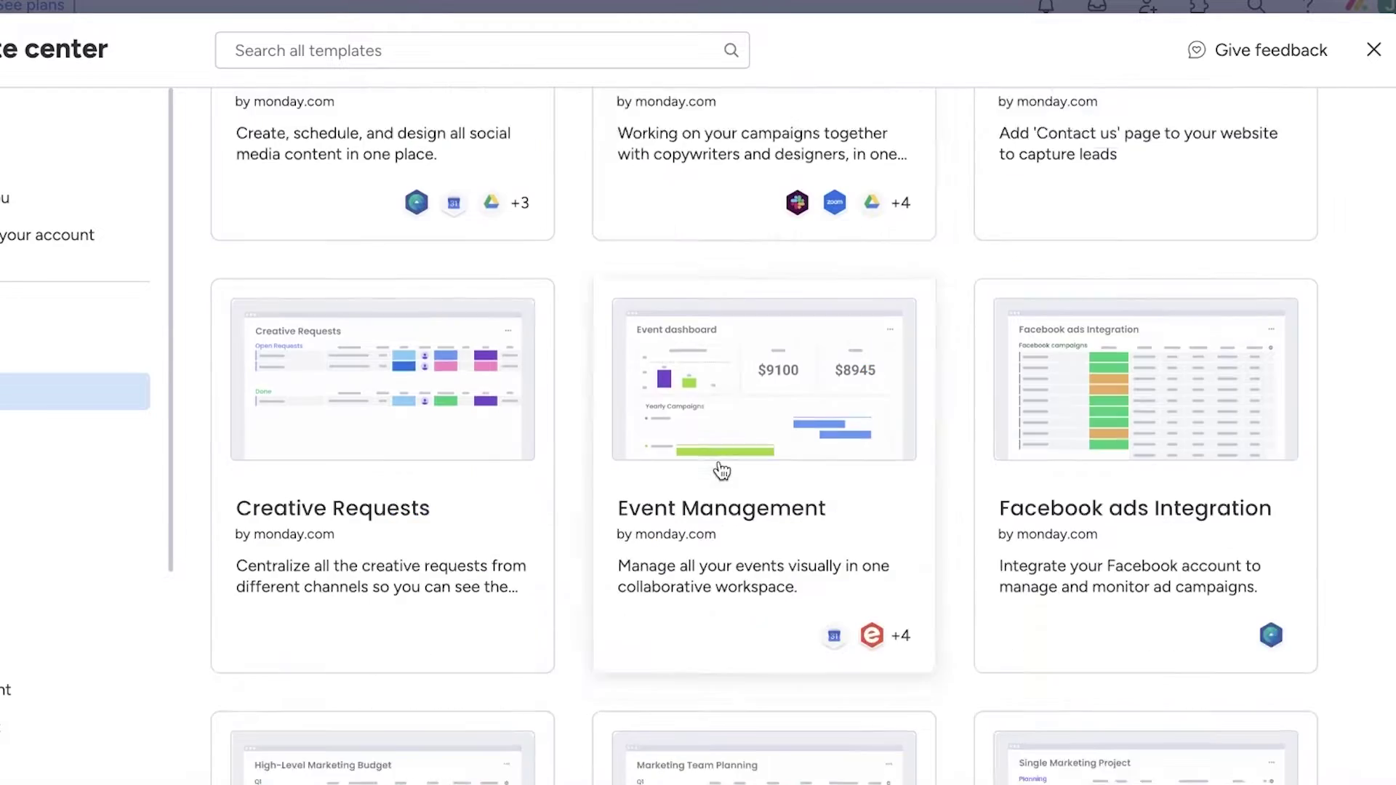
pyautogui.scroll(-7, 724, 471)
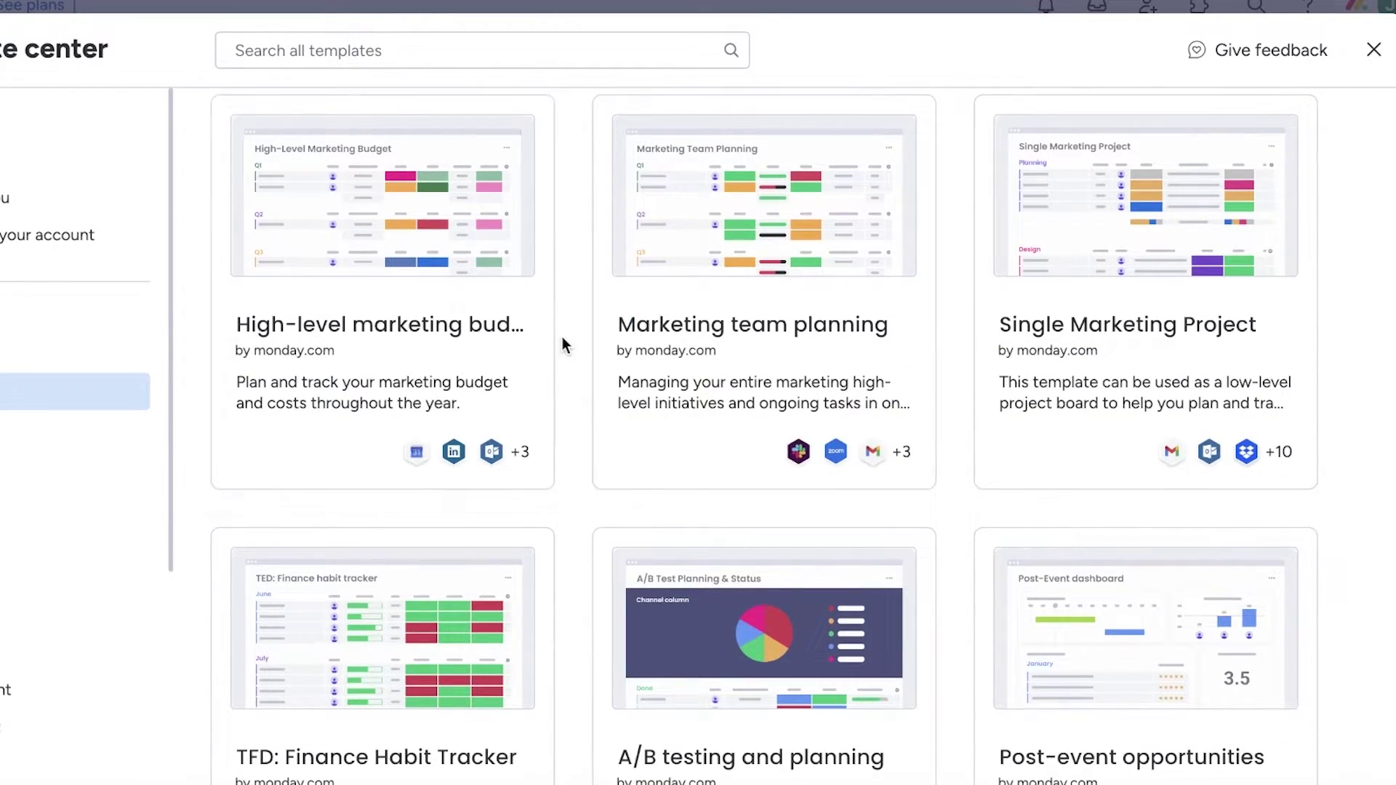
pyautogui.scroll(2, 876, 341)
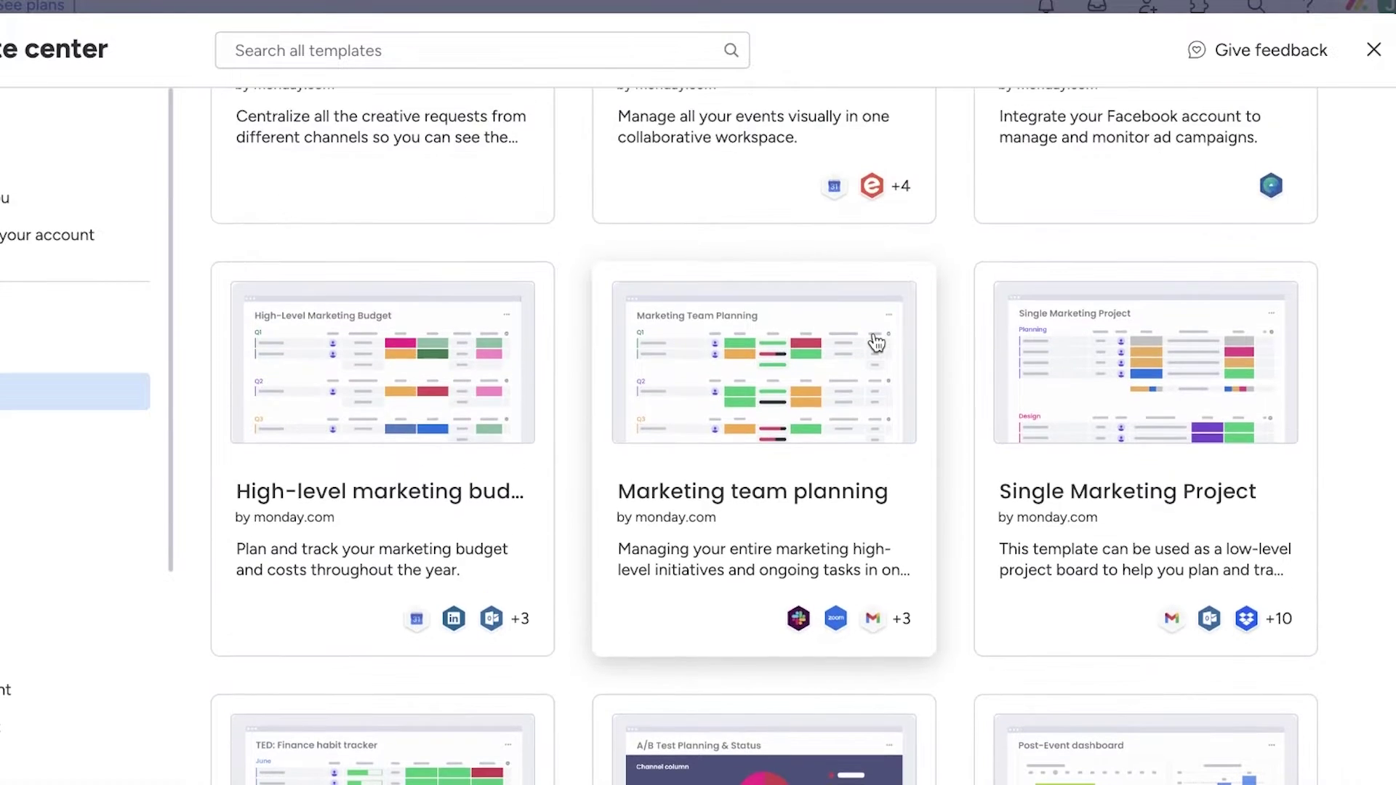
pyautogui.click(802, 394)
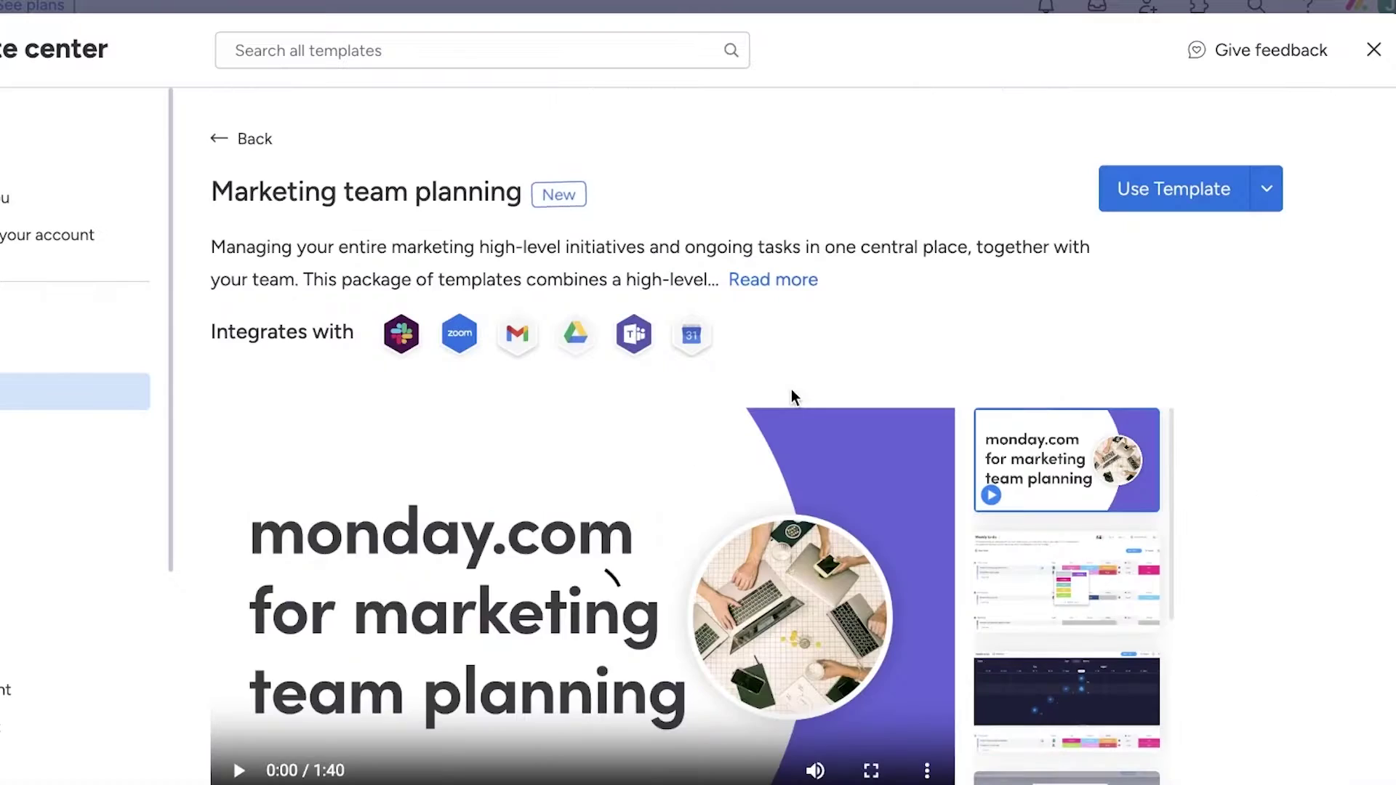
pyautogui.click(1139, 195)
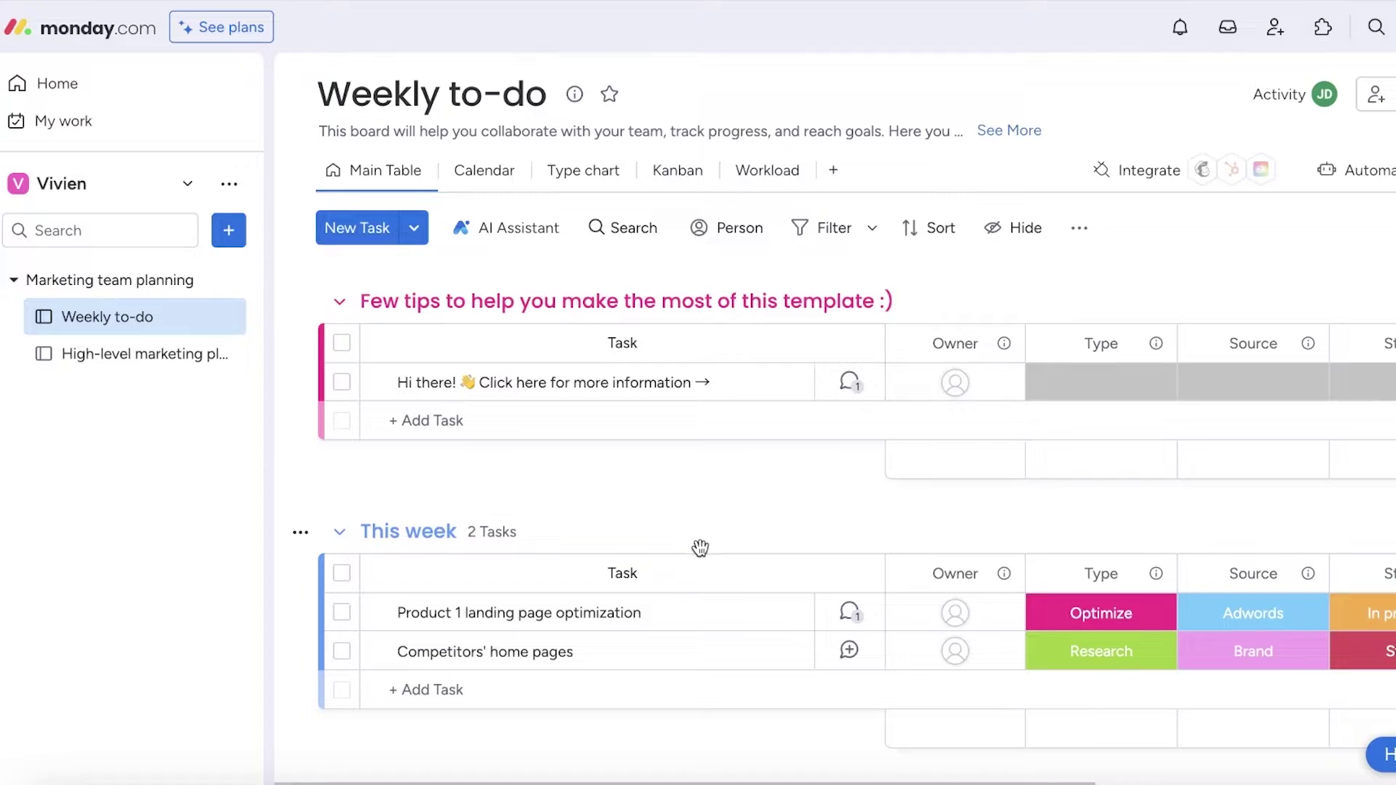
# Look over the Weekly to-do and High-level marketing plan 2020 boards and the management options of the High-level marketing plan board
pyautogui.click(95, 363)
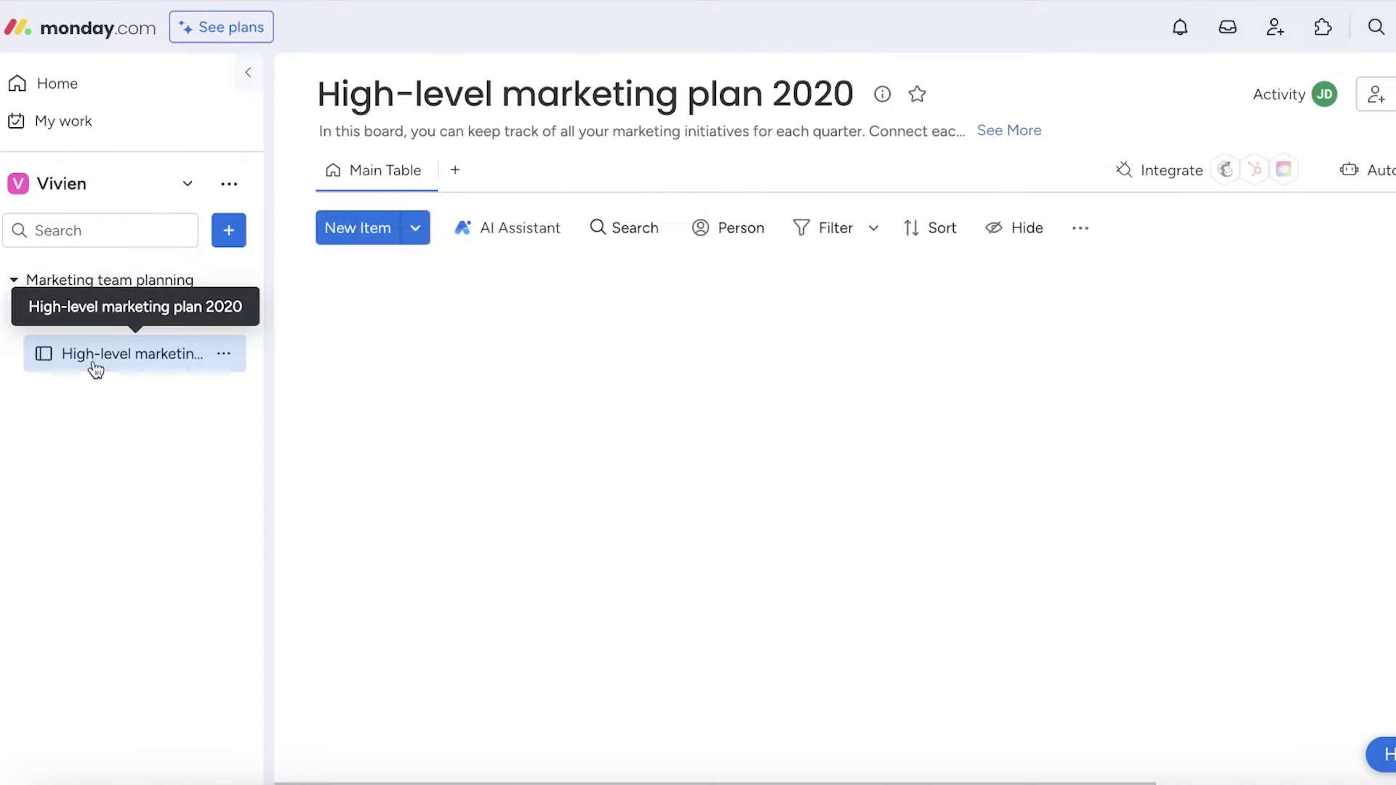
pyautogui.click(109, 334)
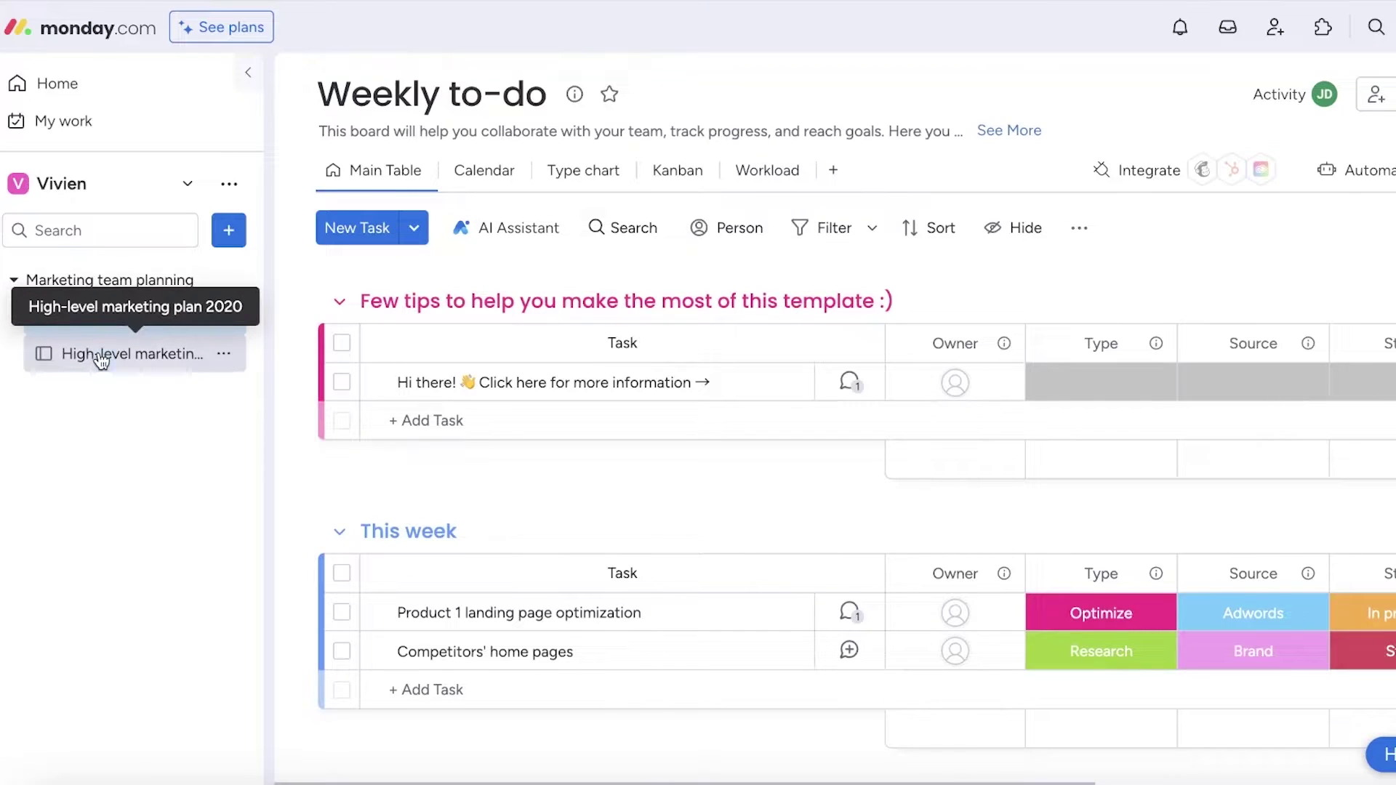
pyautogui.click(100, 359)
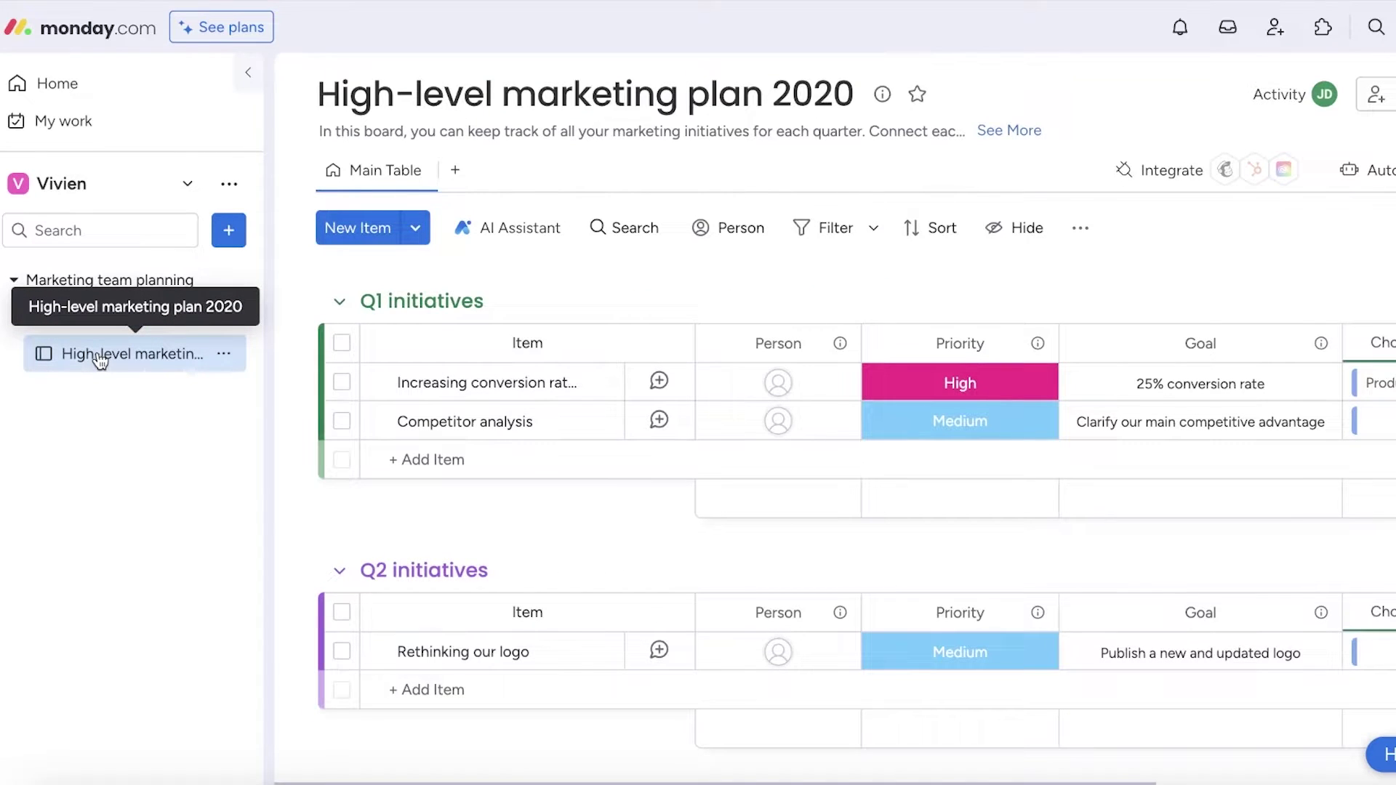
pyautogui.click(69, 314)
pyautogui.click(69, 280)
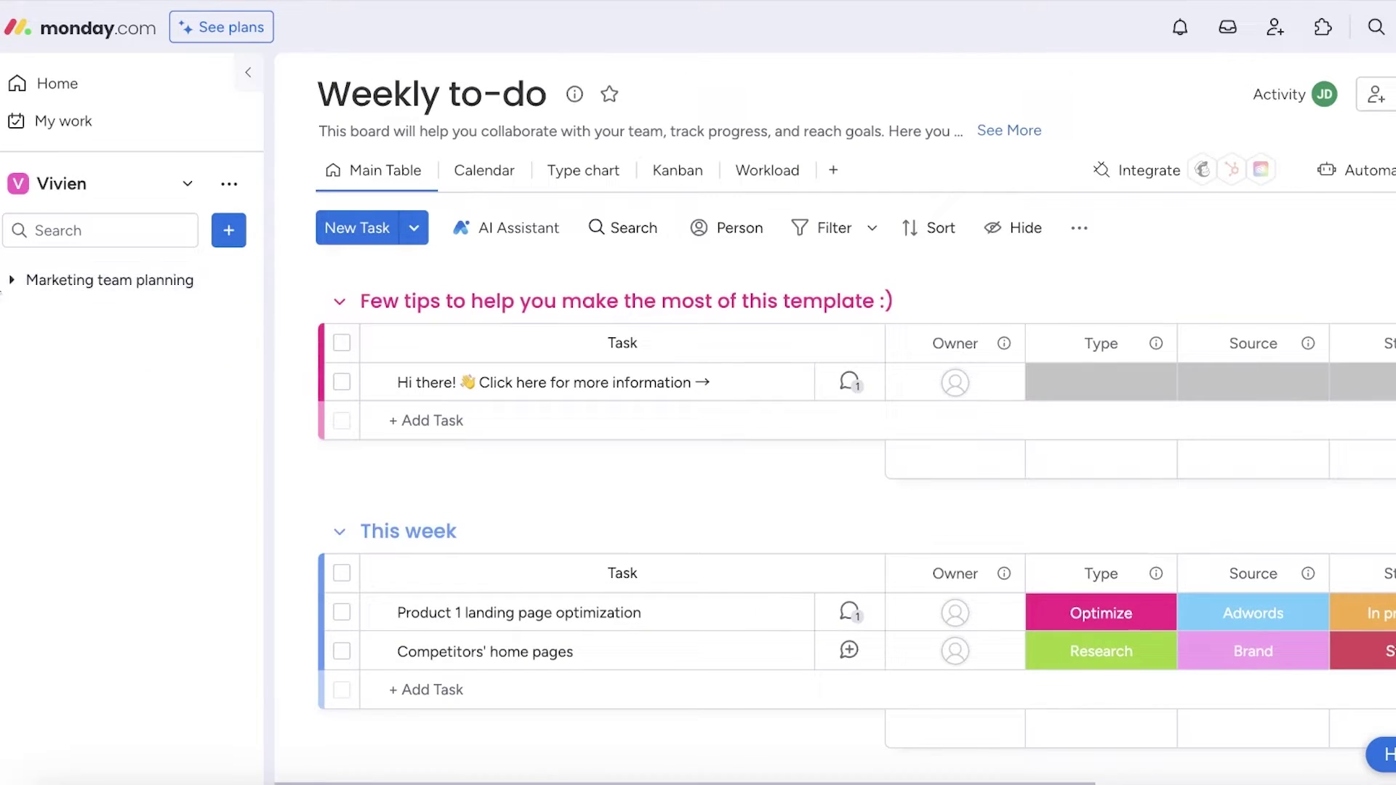
pyautogui.click(117, 289)
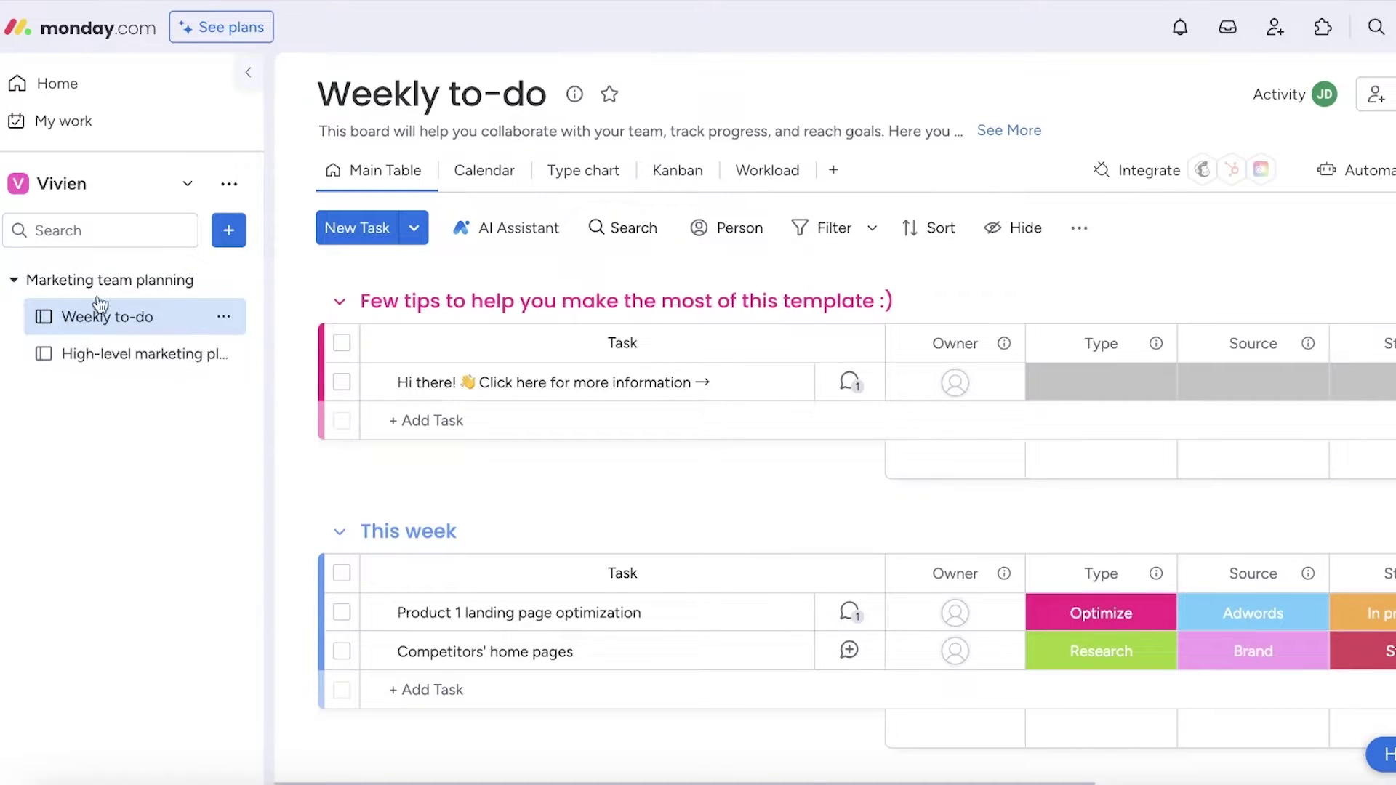
pyautogui.click(68, 365)
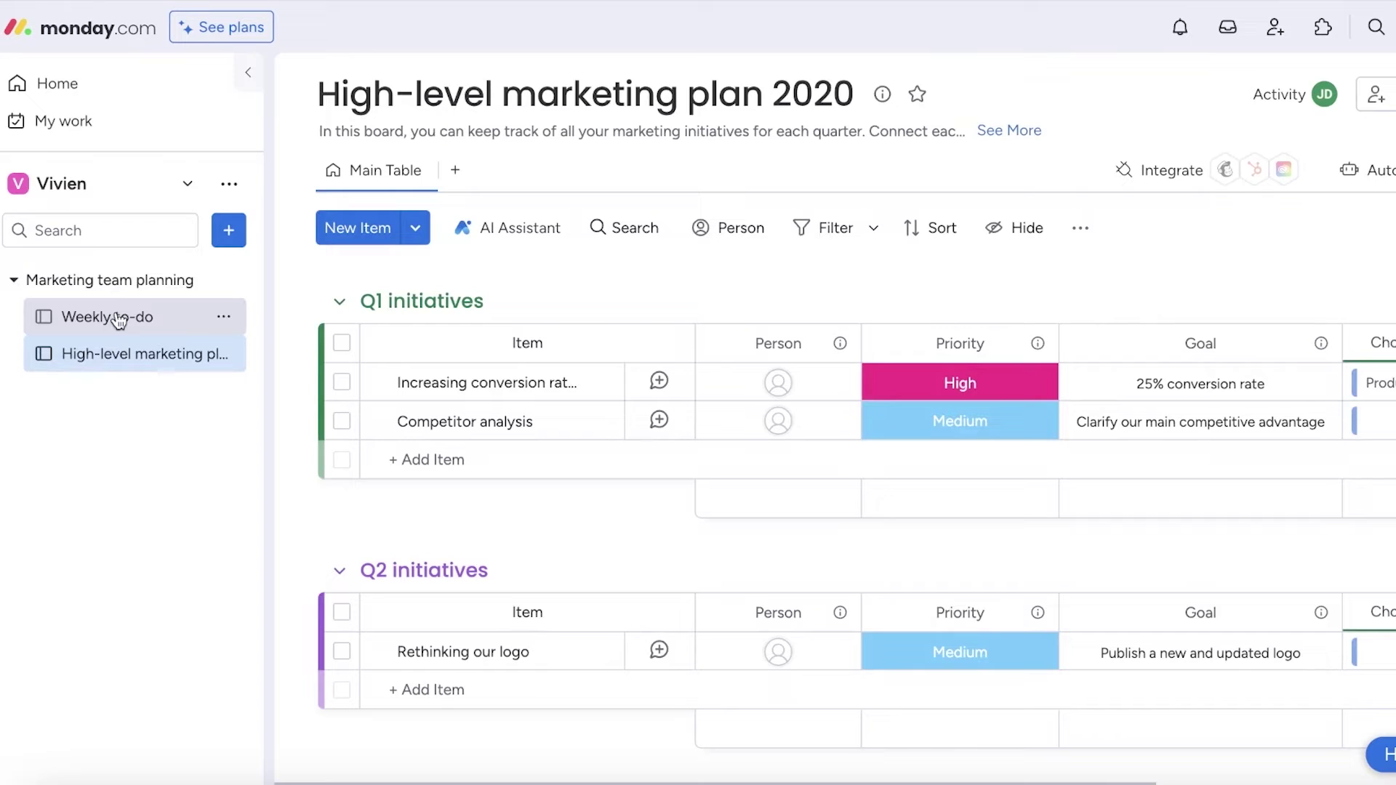
pyautogui.click(118, 321)
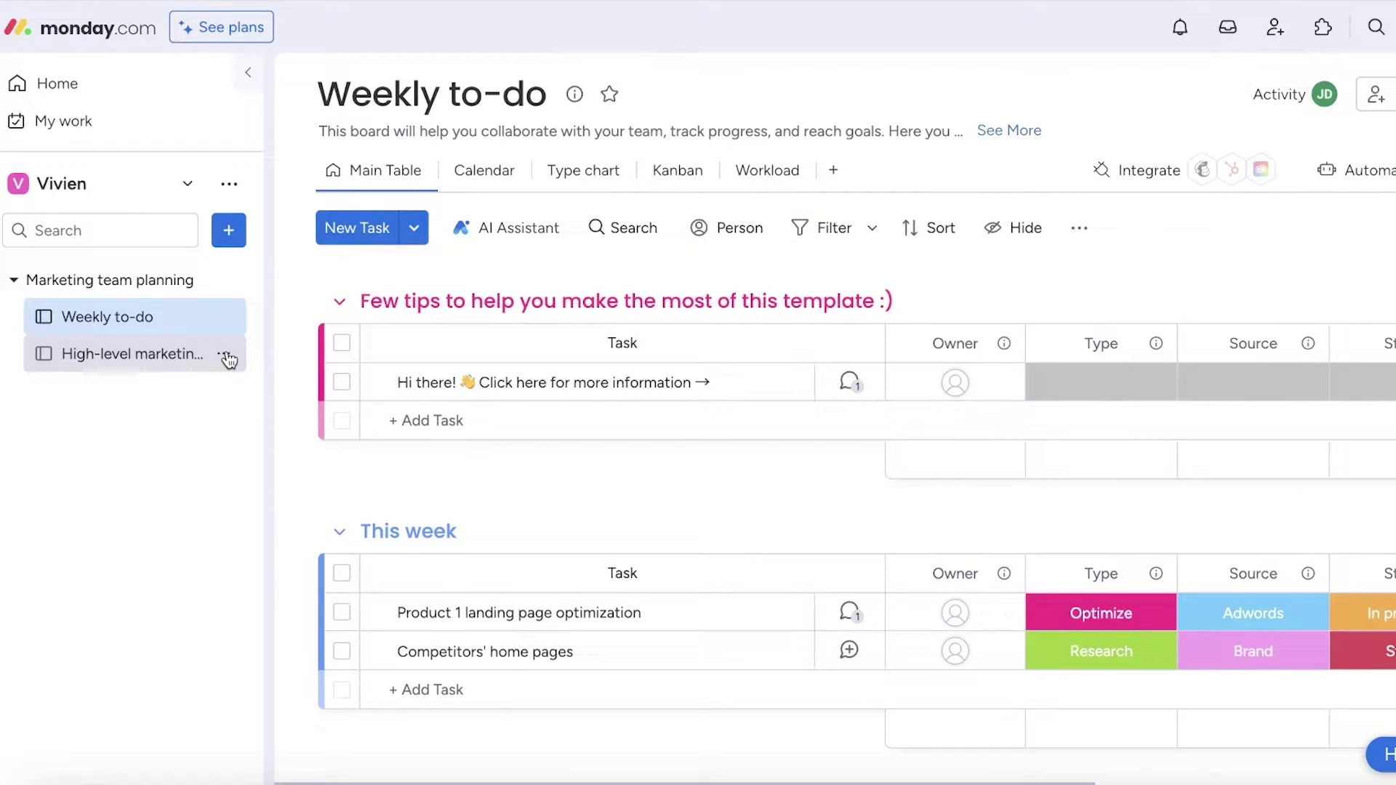
pyautogui.click(227, 358)
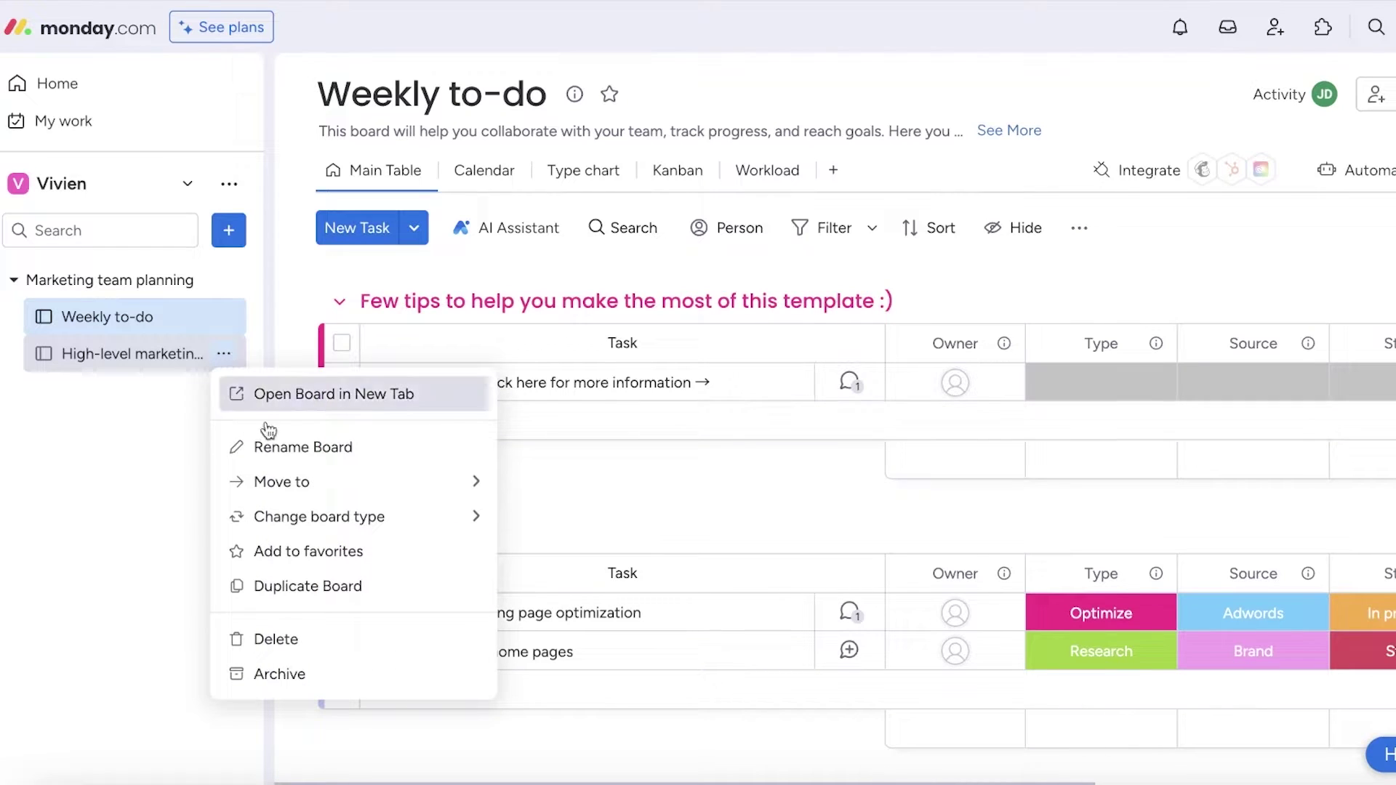
pyautogui.click(111, 562)
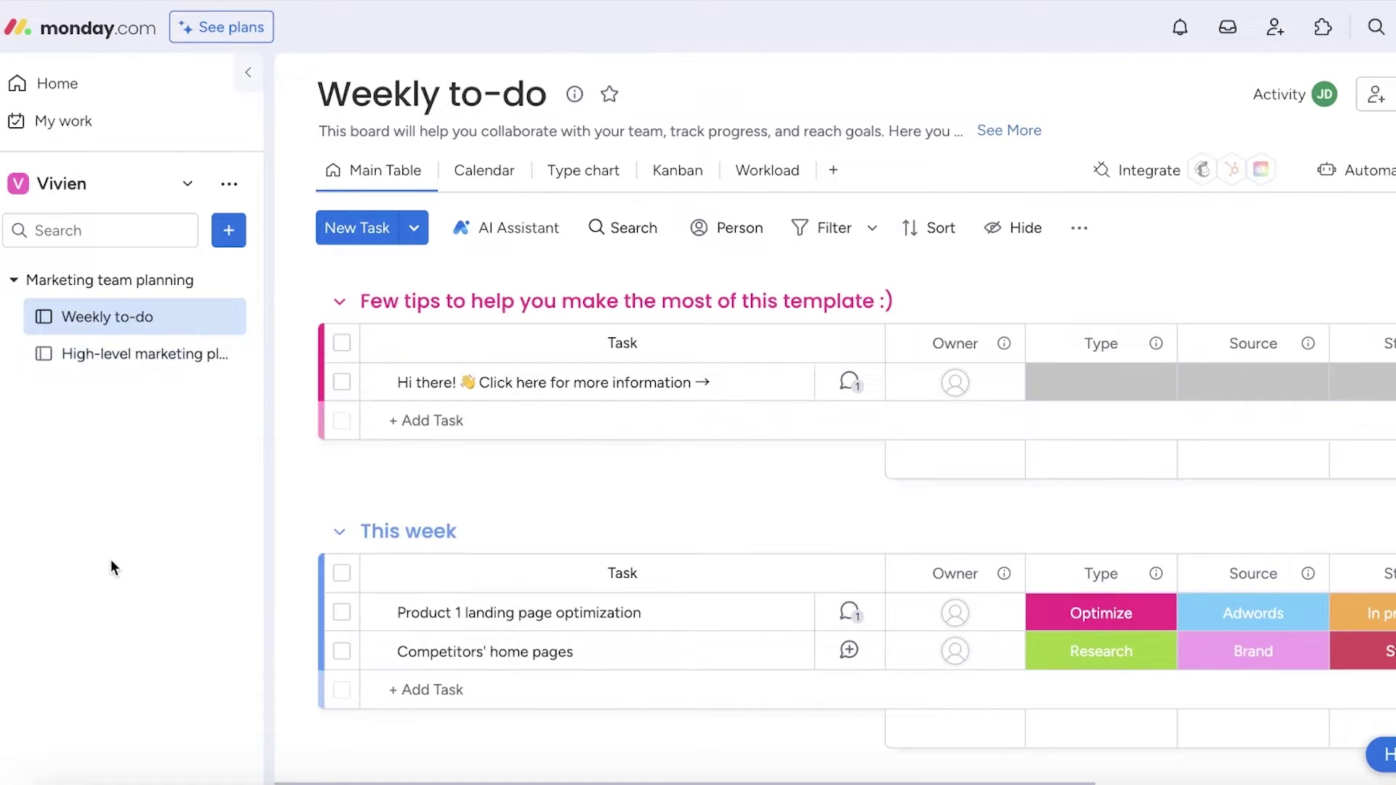
# Delete the group "Few tips to help you make the most of this template :)" from the Weekly to-do board
pyautogui.scroll(-4, 771, 371)
pyautogui.scroll(4, 735, 379)
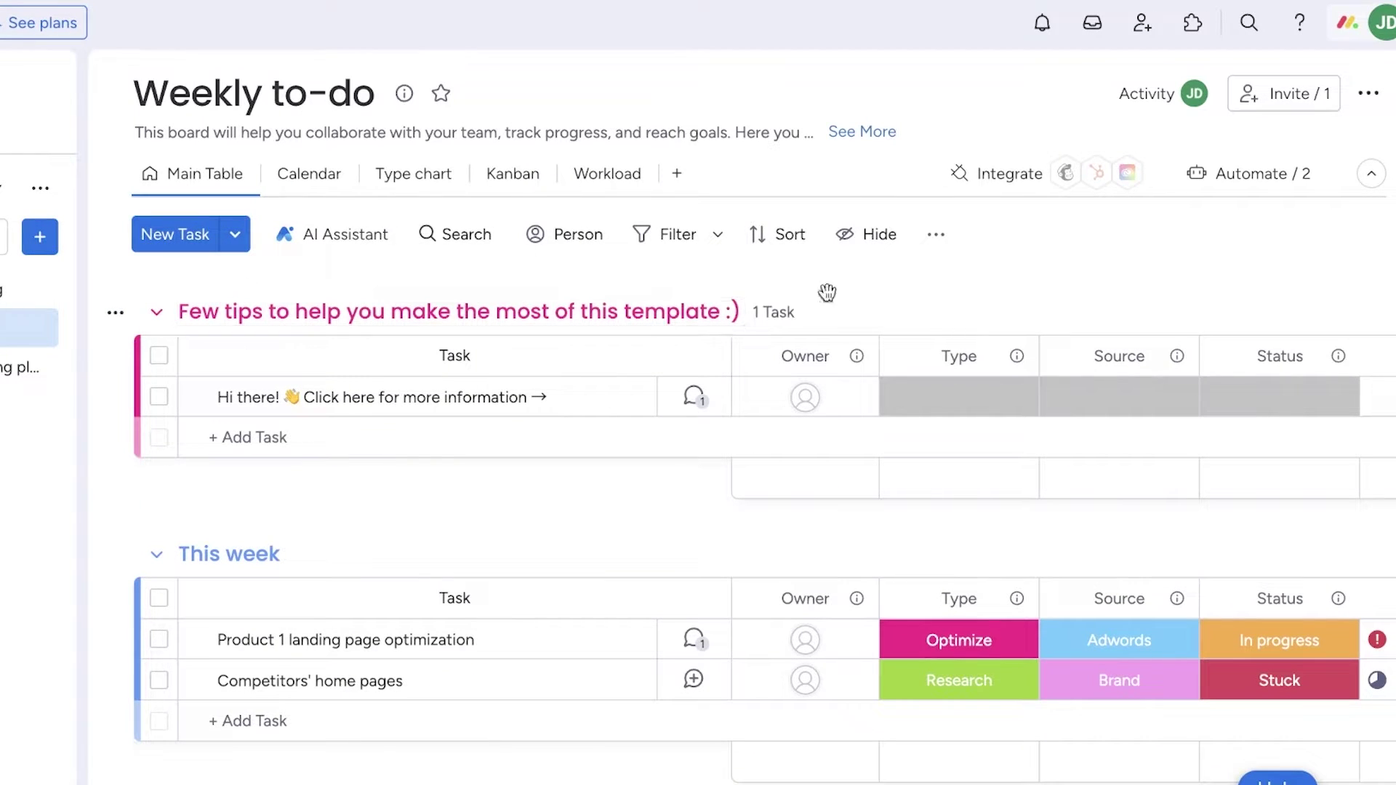
pyautogui.scroll(-6, 686, 436)
pyautogui.scroll(6, 872, 400)
pyautogui.click(116, 314)
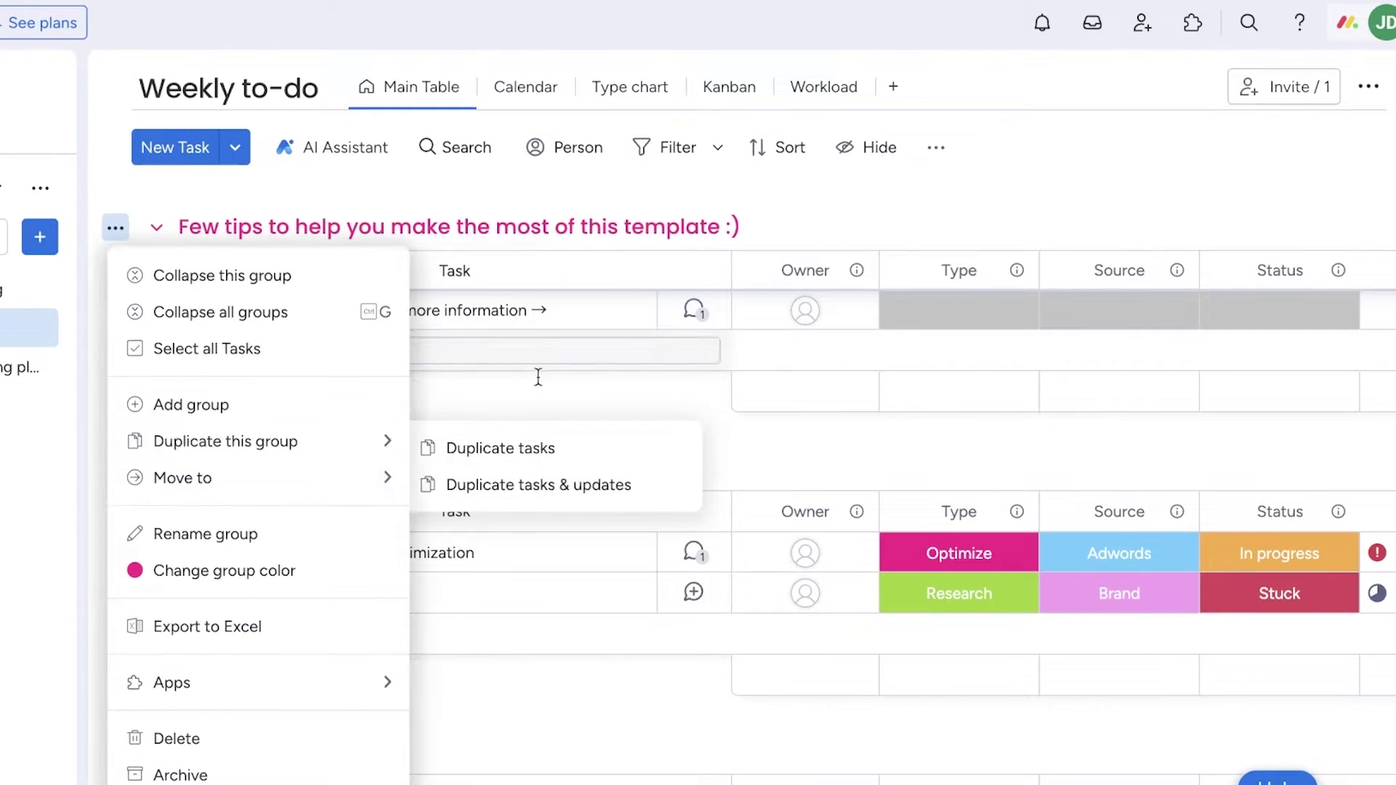
pyautogui.click(173, 736)
pyautogui.click(864, 509)
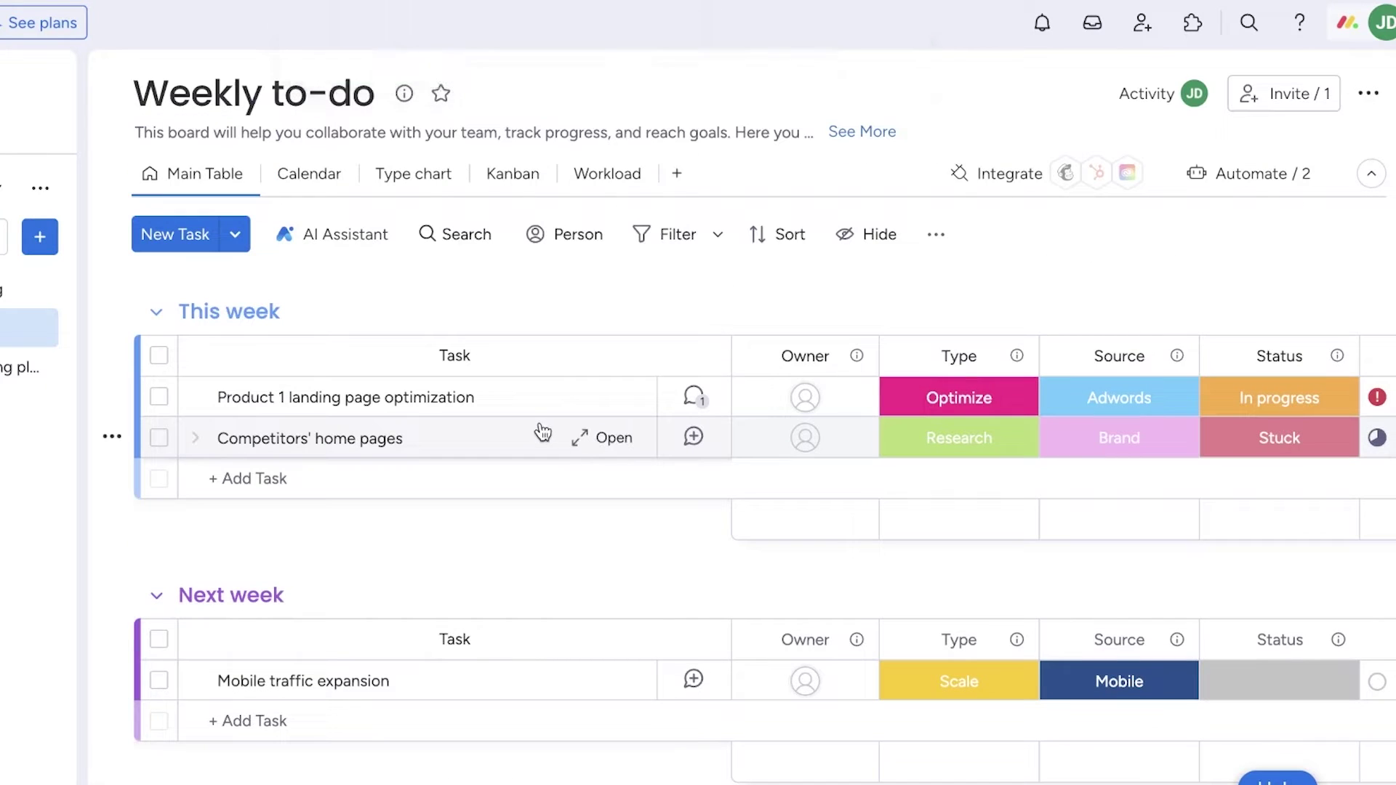
# Look over the remaining groups and their tasks on the Weekly to-do board
pyautogui.scroll(-5, 288, 156)
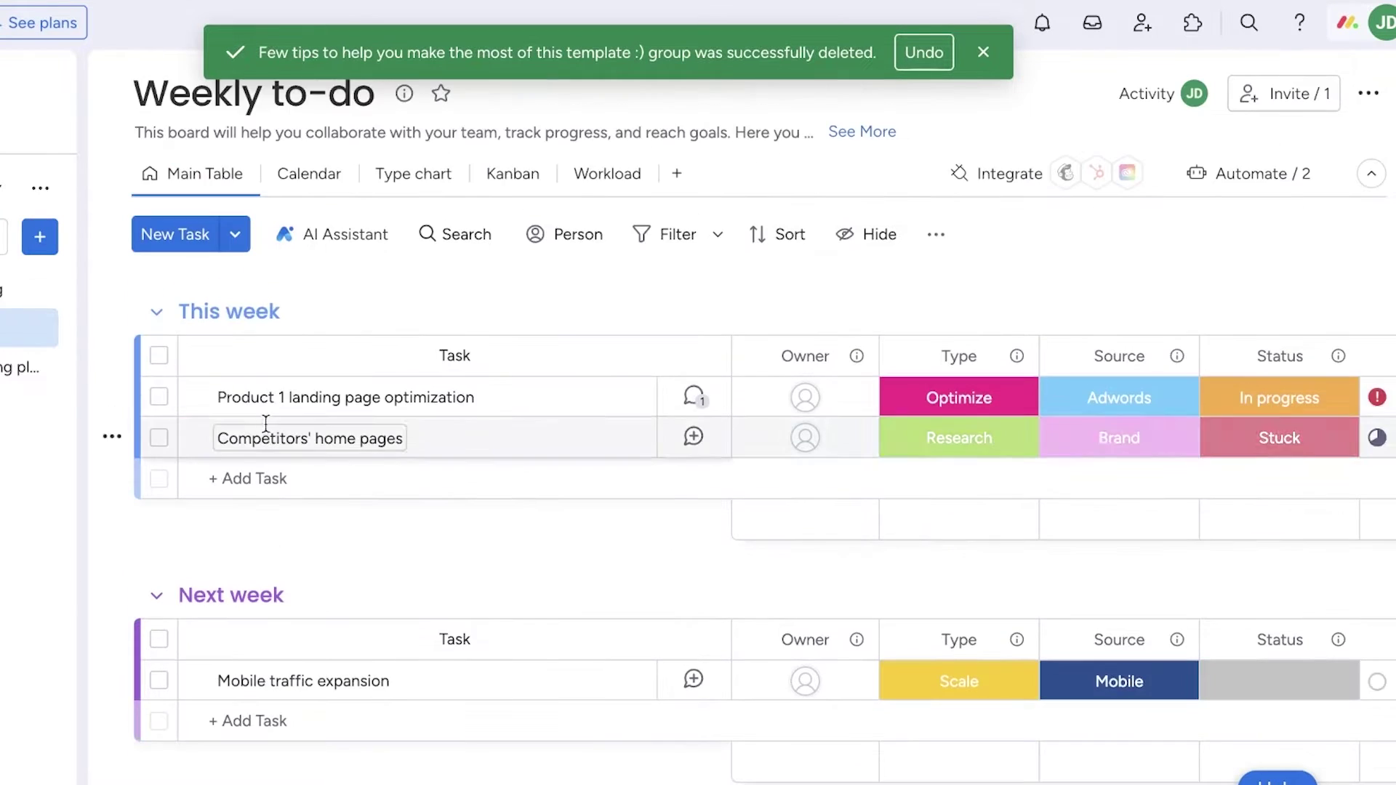
pyautogui.scroll(5, 226, 515)
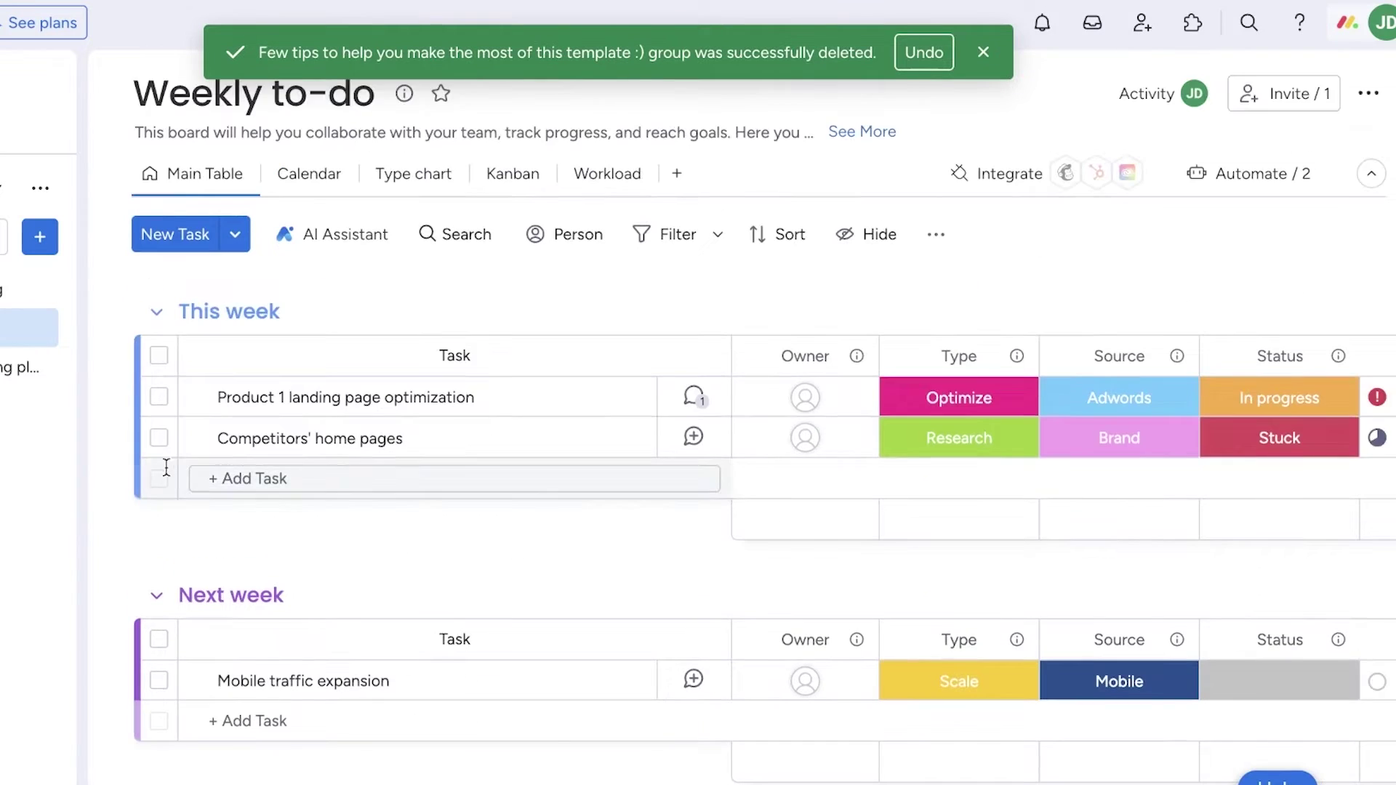
pyautogui.click(983, 53)
pyautogui.scroll(-1, 560, 353)
pyautogui.scroll(1, 249, 586)
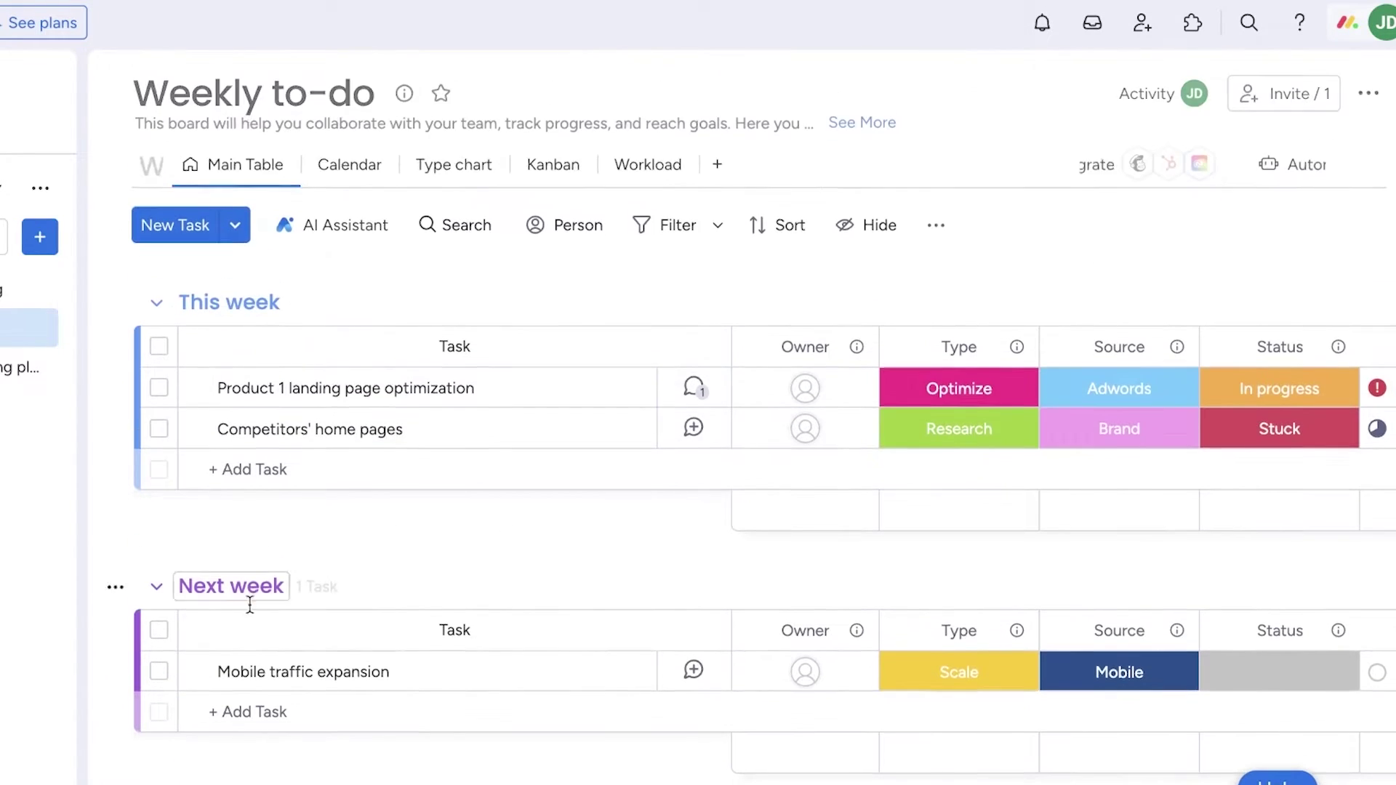
pyautogui.scroll(-5, 250, 606)
pyautogui.scroll(1, 250, 605)
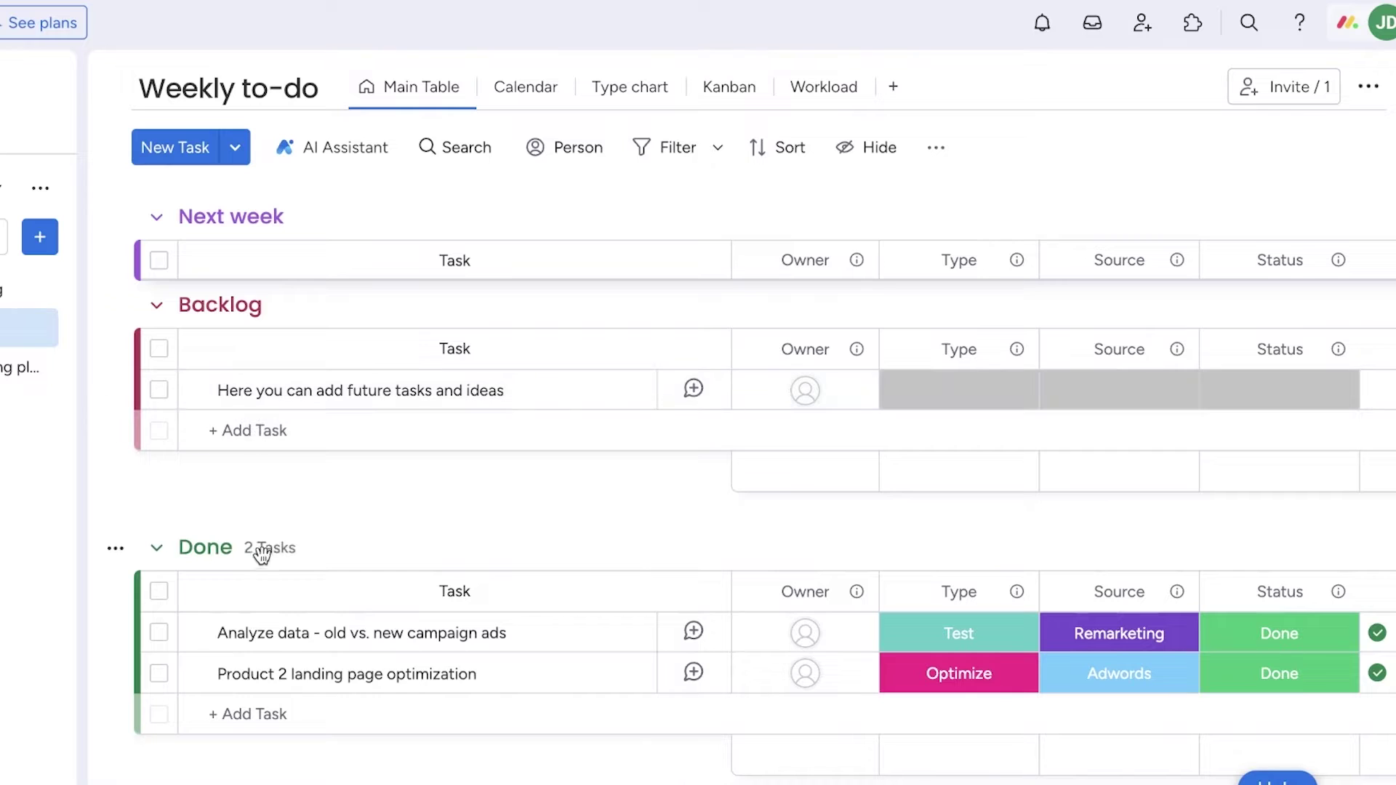
pyautogui.scroll(5, 264, 552)
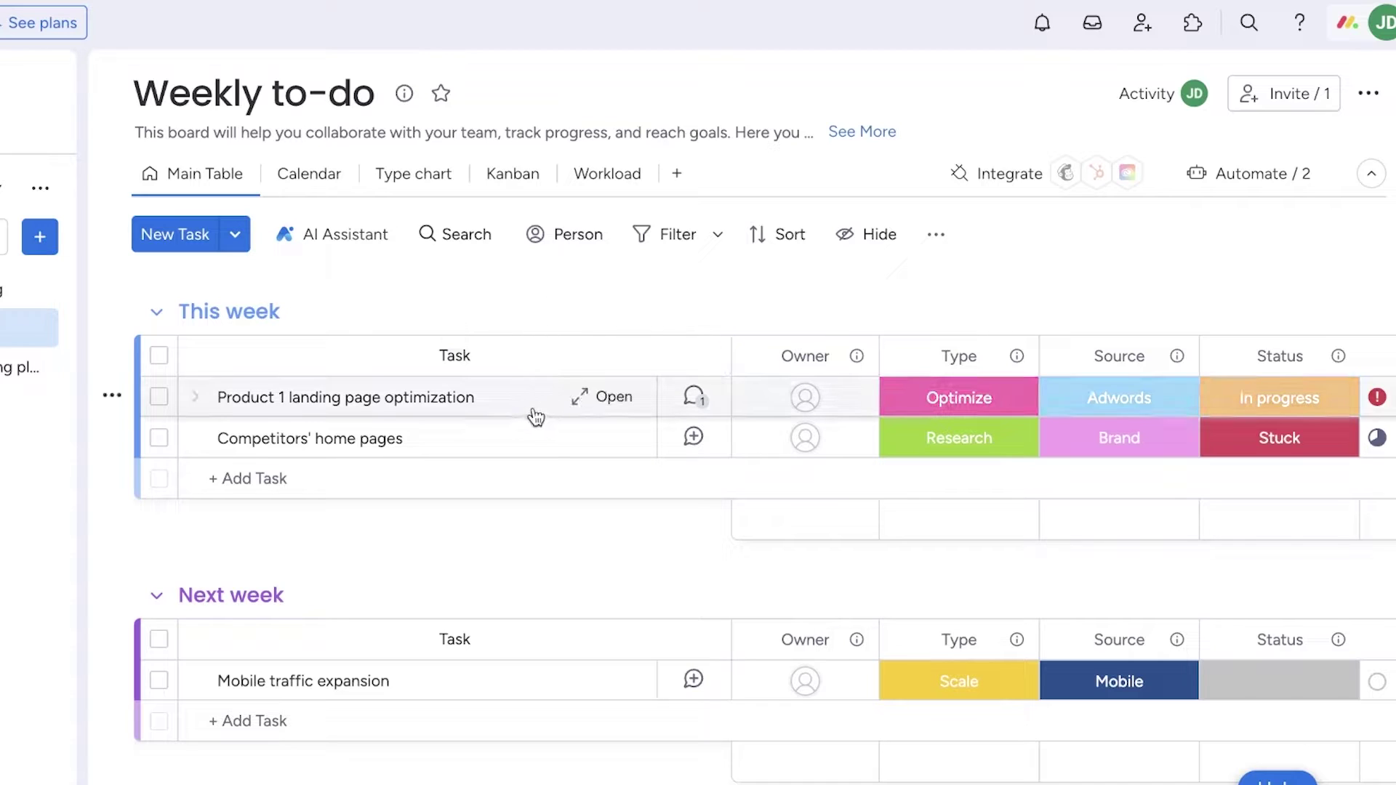
pyautogui.click(488, 404)
pyautogui.press('Return')
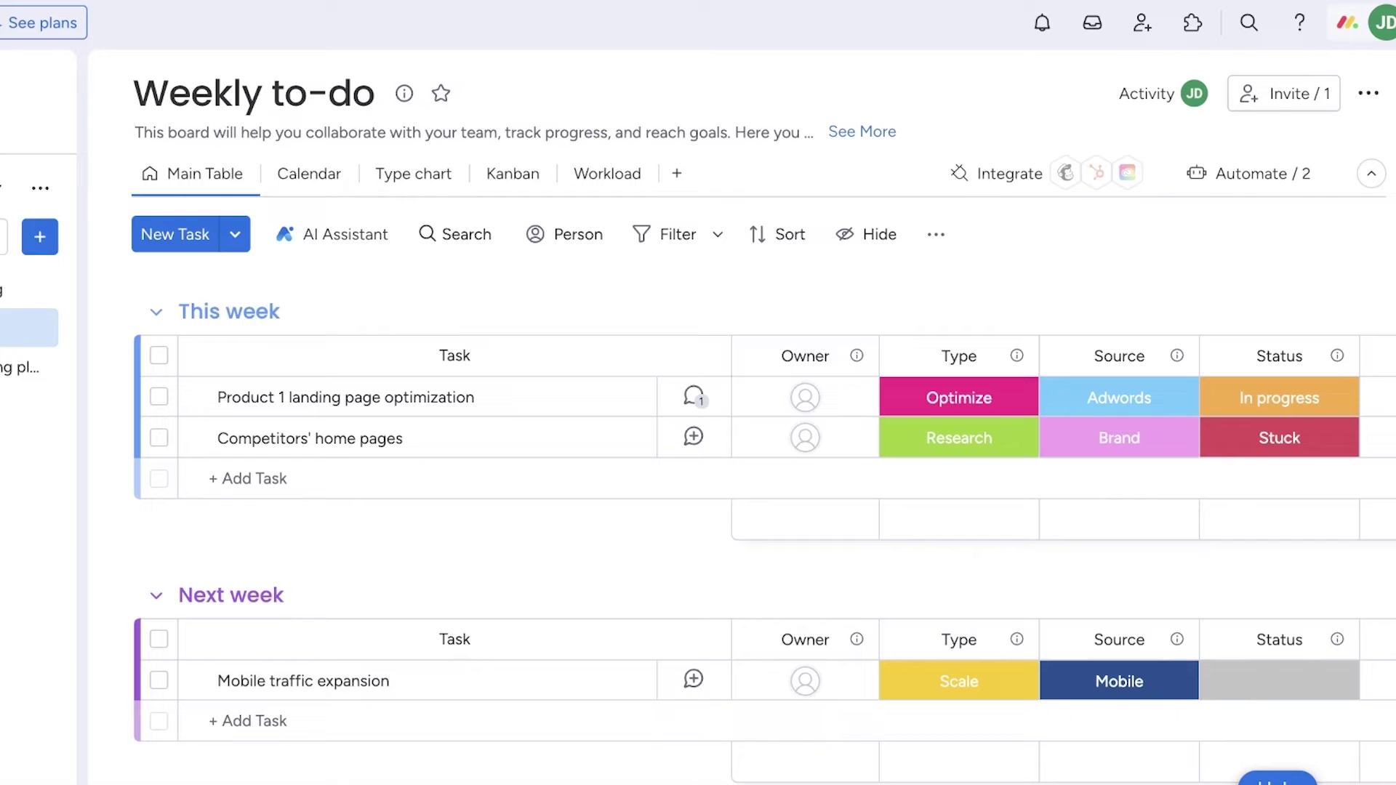
# Add a Text column after Asset Files on the Weekly to-do board and name it "Owners Note"
pyautogui.hscroll(6, 1096, 778)
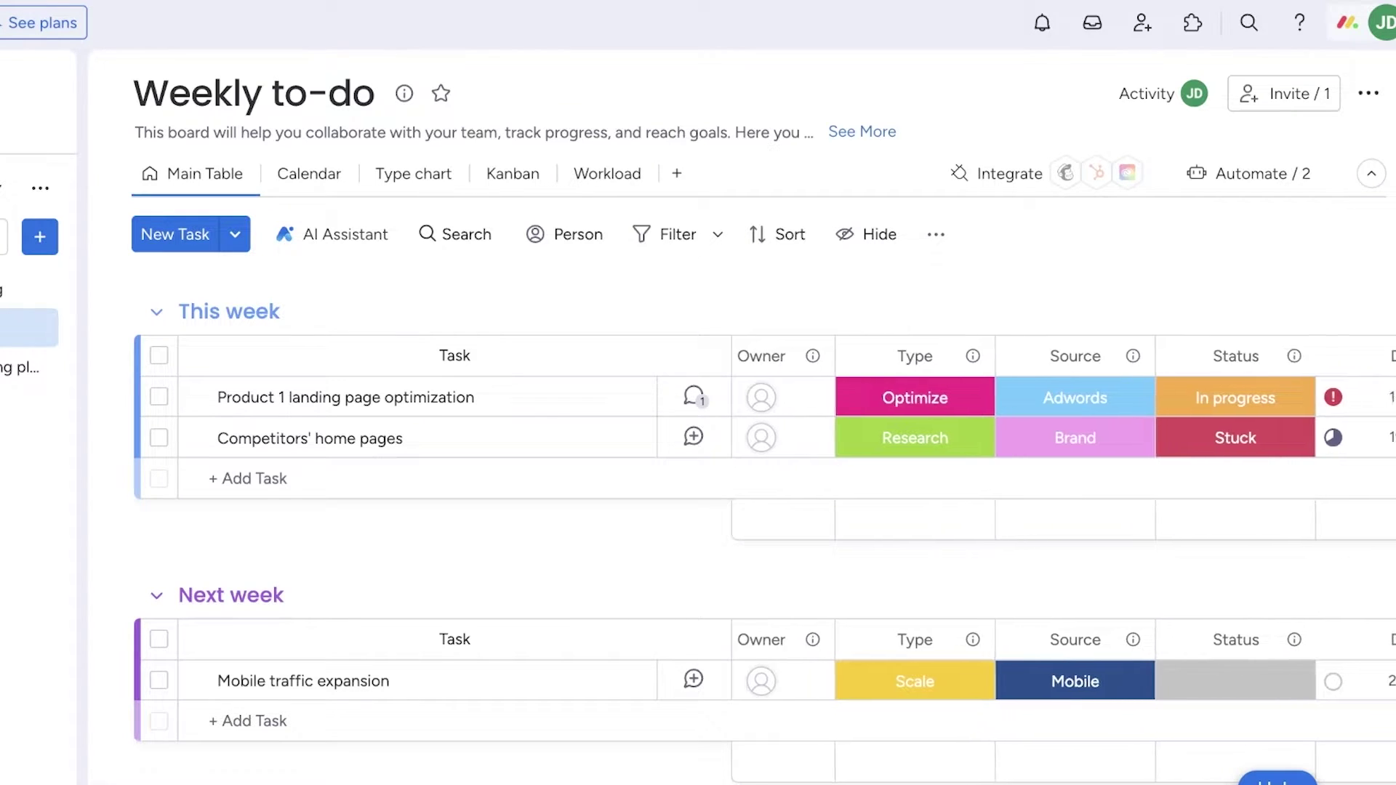
pyautogui.hscroll(1, 1096, 778)
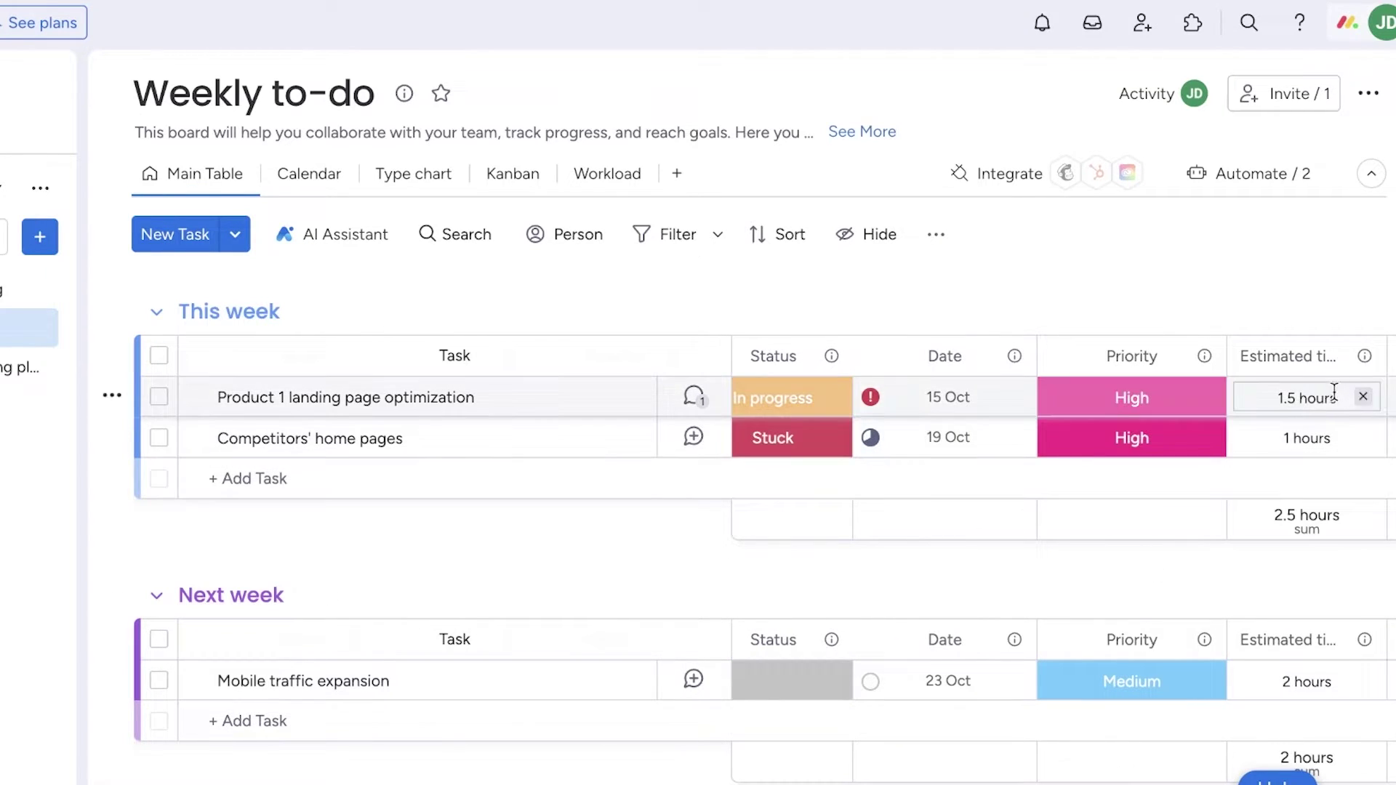
pyautogui.hscroll(3, 1251, 598)
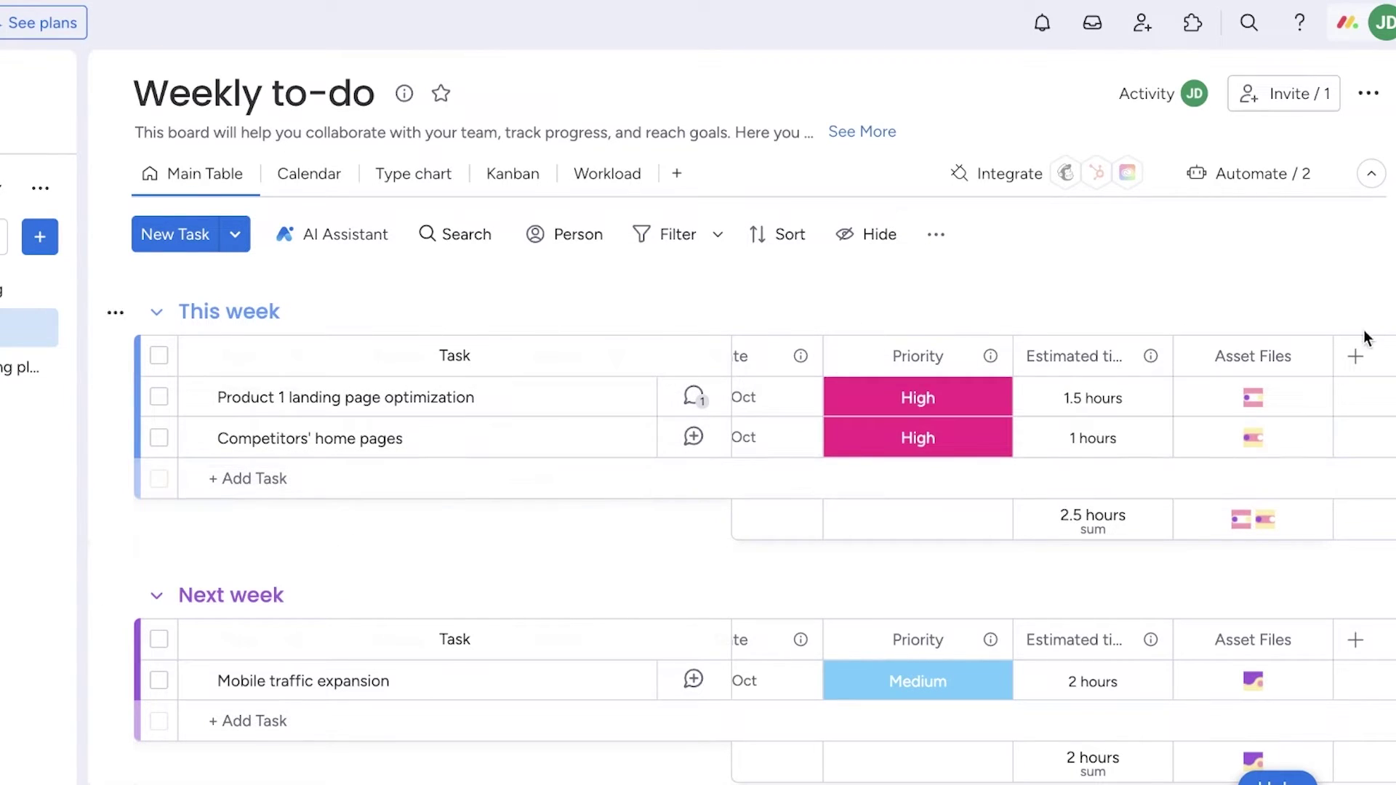
pyautogui.click(1357, 357)
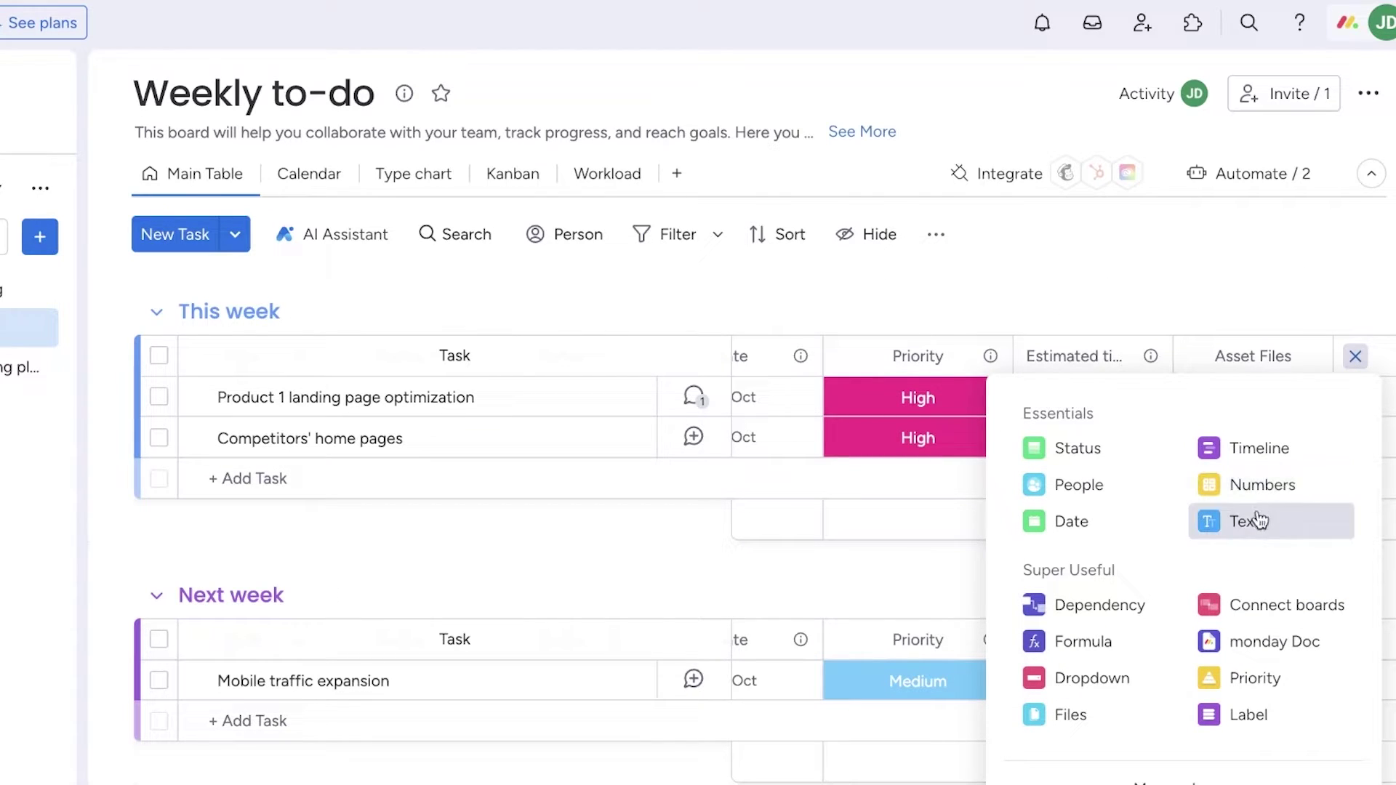
pyautogui.click(1226, 533)
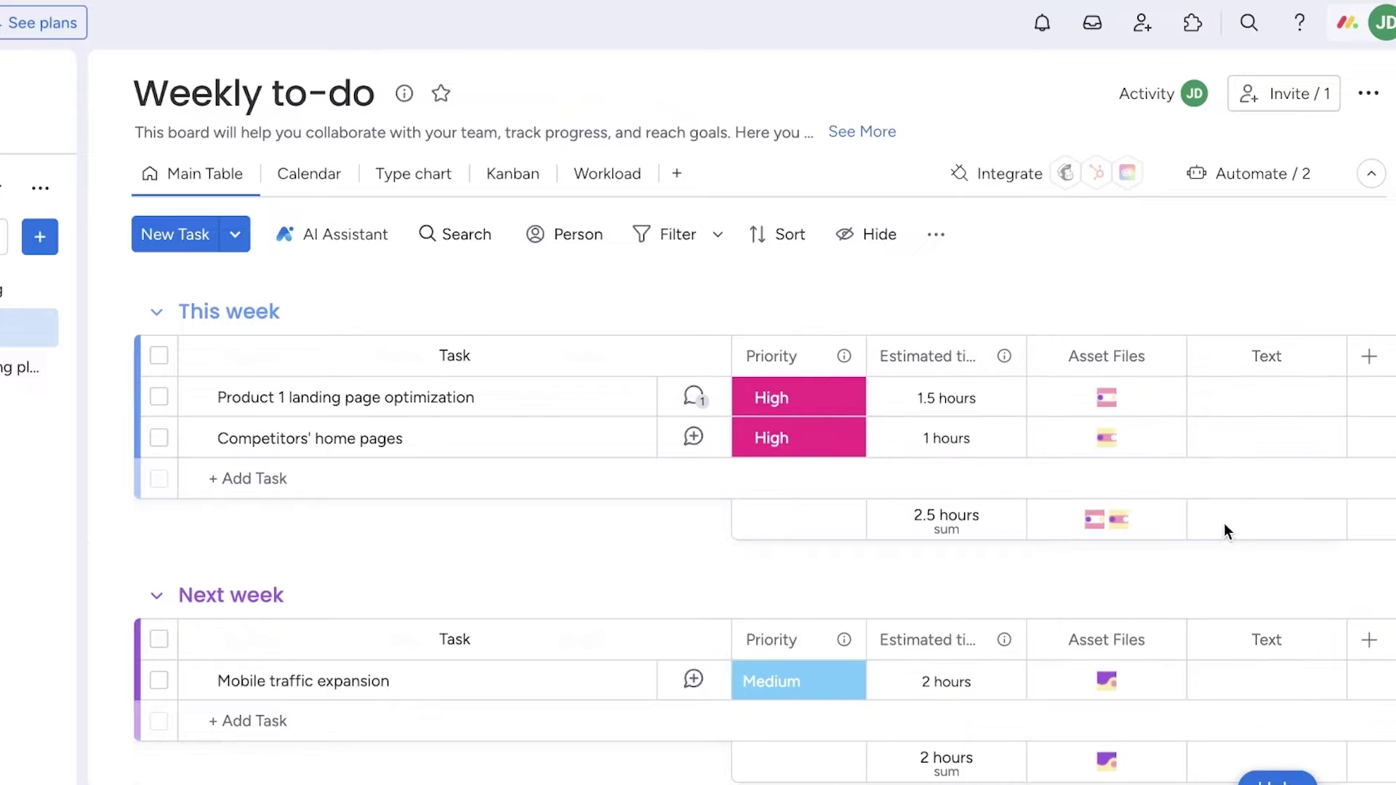
pyautogui.click(1248, 358)
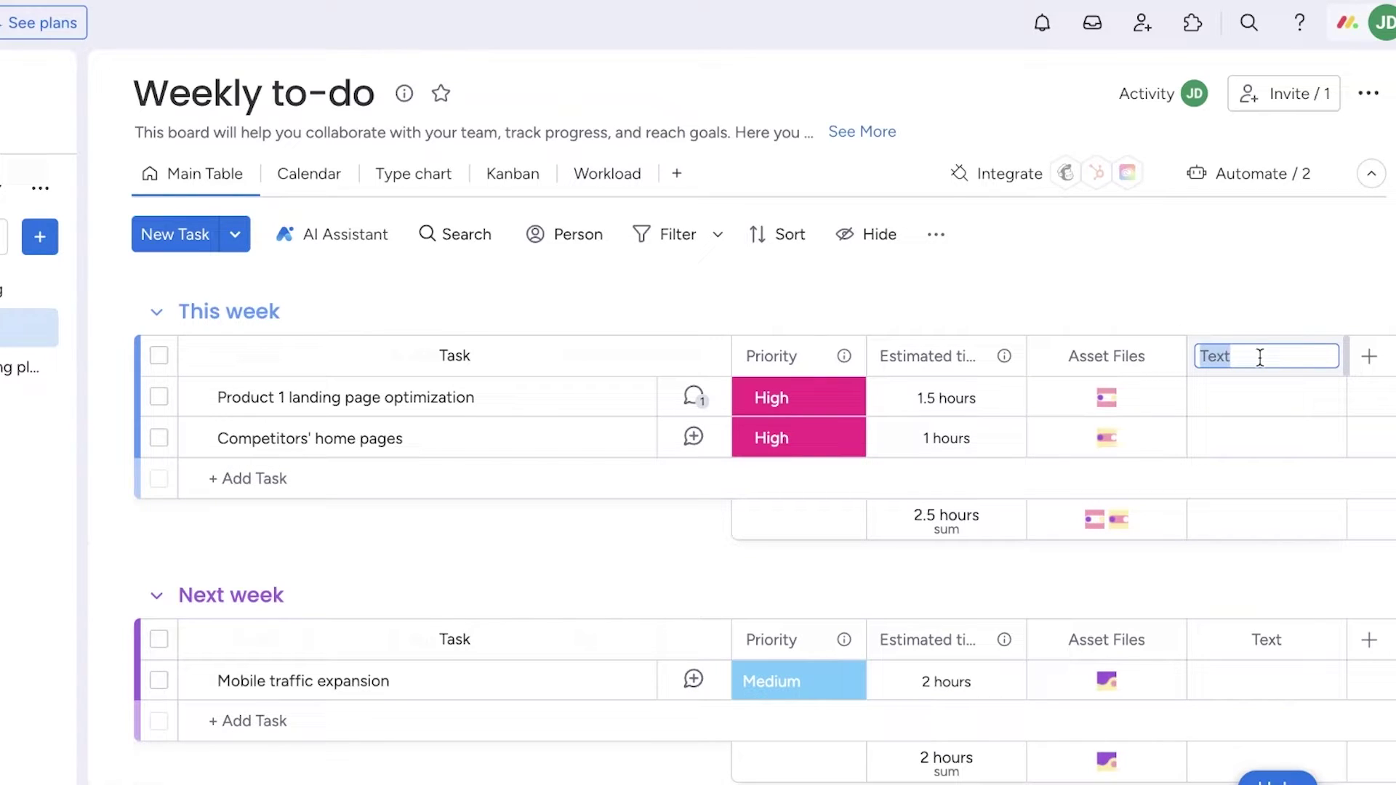
pyautogui.write('Owners Note')
pyautogui.click(940, 294)
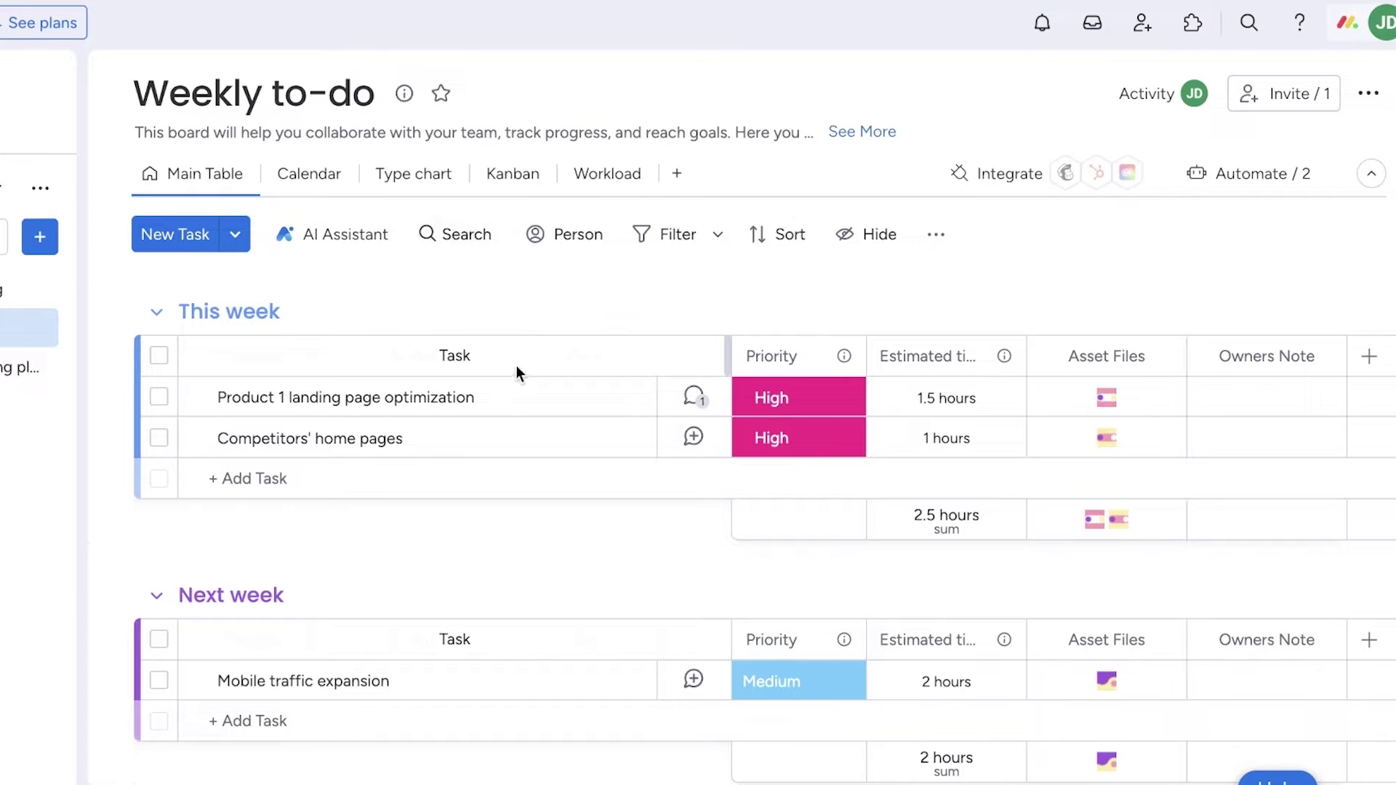
# Rename the group "This week" as "October" and the group "Next week" as "November"
pyautogui.scroll(-10, 253, 498)
pyautogui.scroll(10, 251, 500)
pyautogui.click(241, 306)
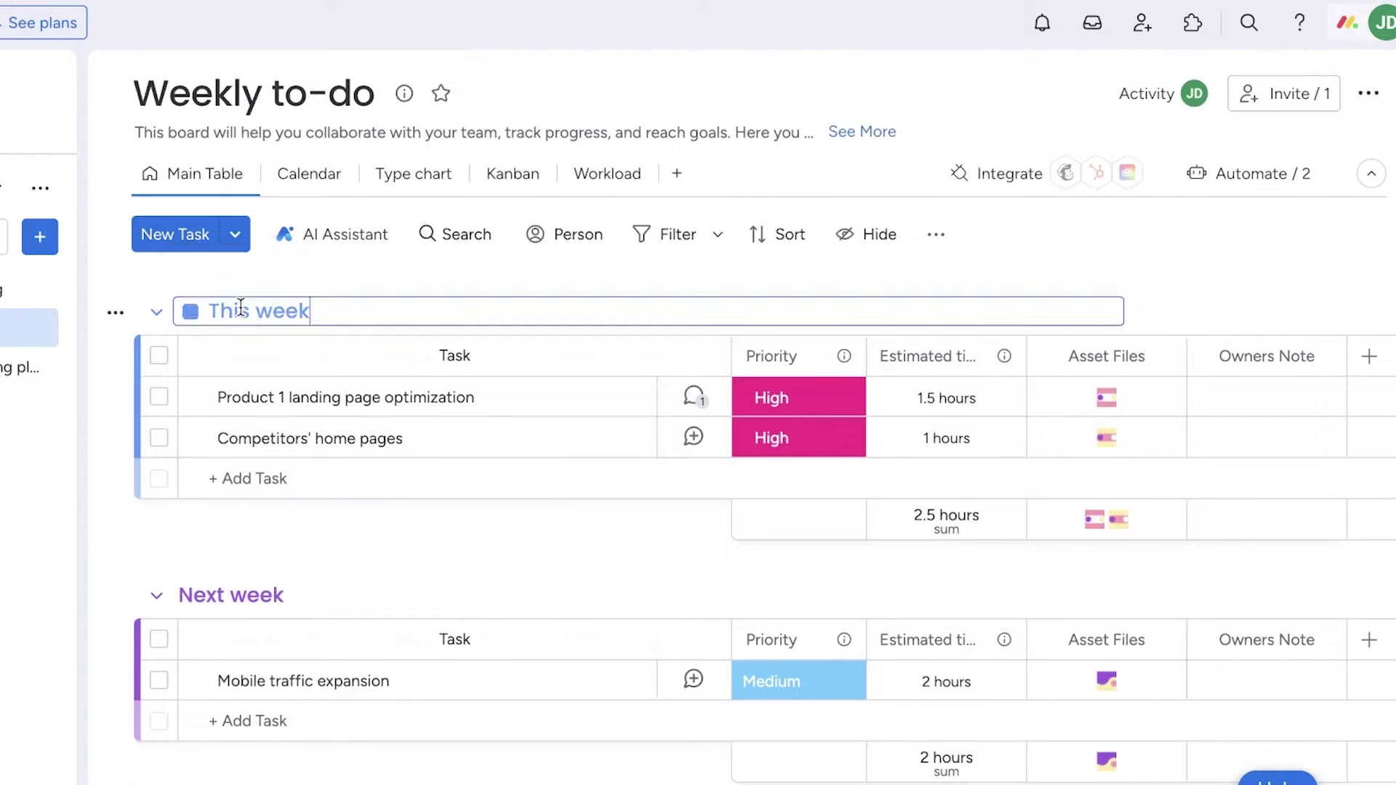
pyautogui.tripleClick(243, 312)
pyautogui.write('October')
pyautogui.tripleClick(240, 595)
pyautogui.write('November')
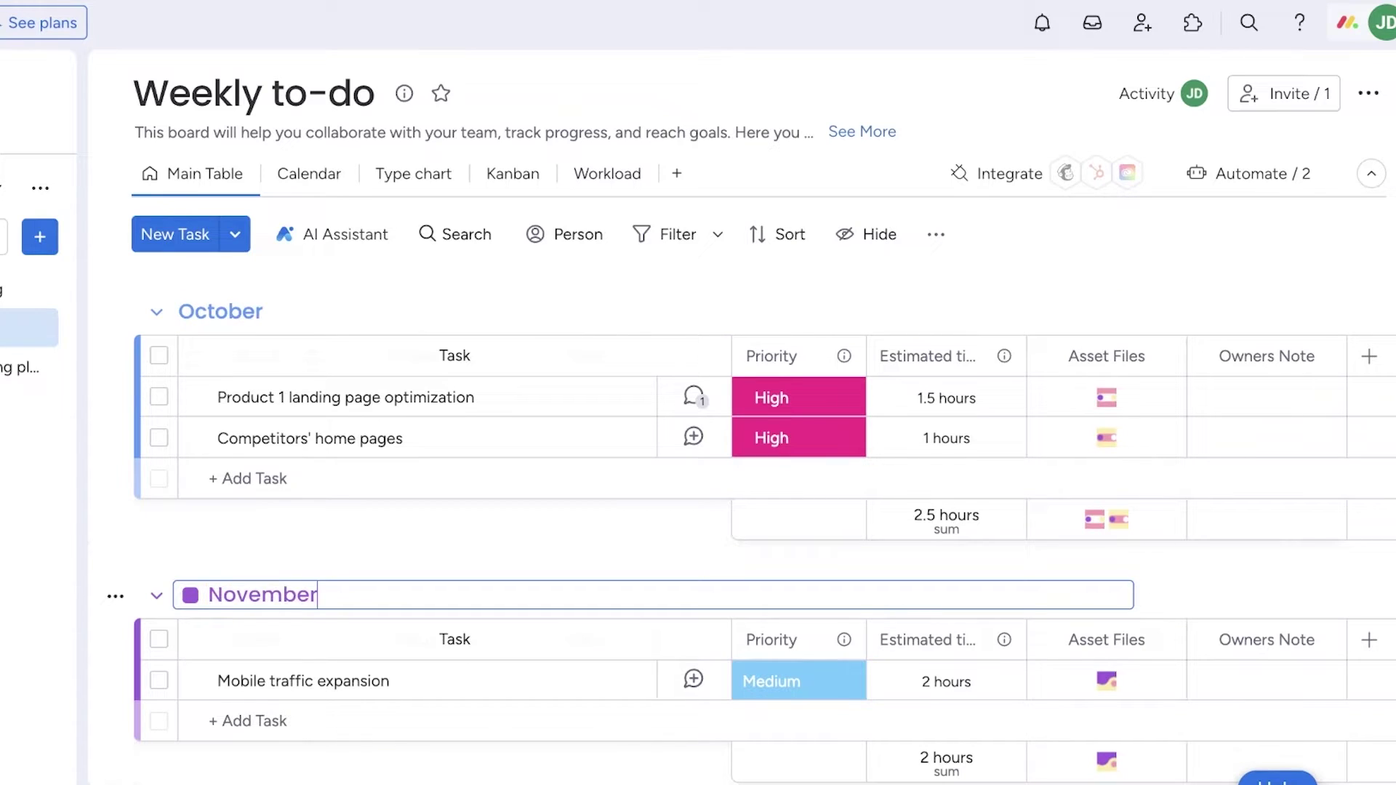
# Delete the Backlog group from the Weekly to-do board
pyautogui.scroll(-5, 412, 620)
pyautogui.scroll(2, 430, 423)
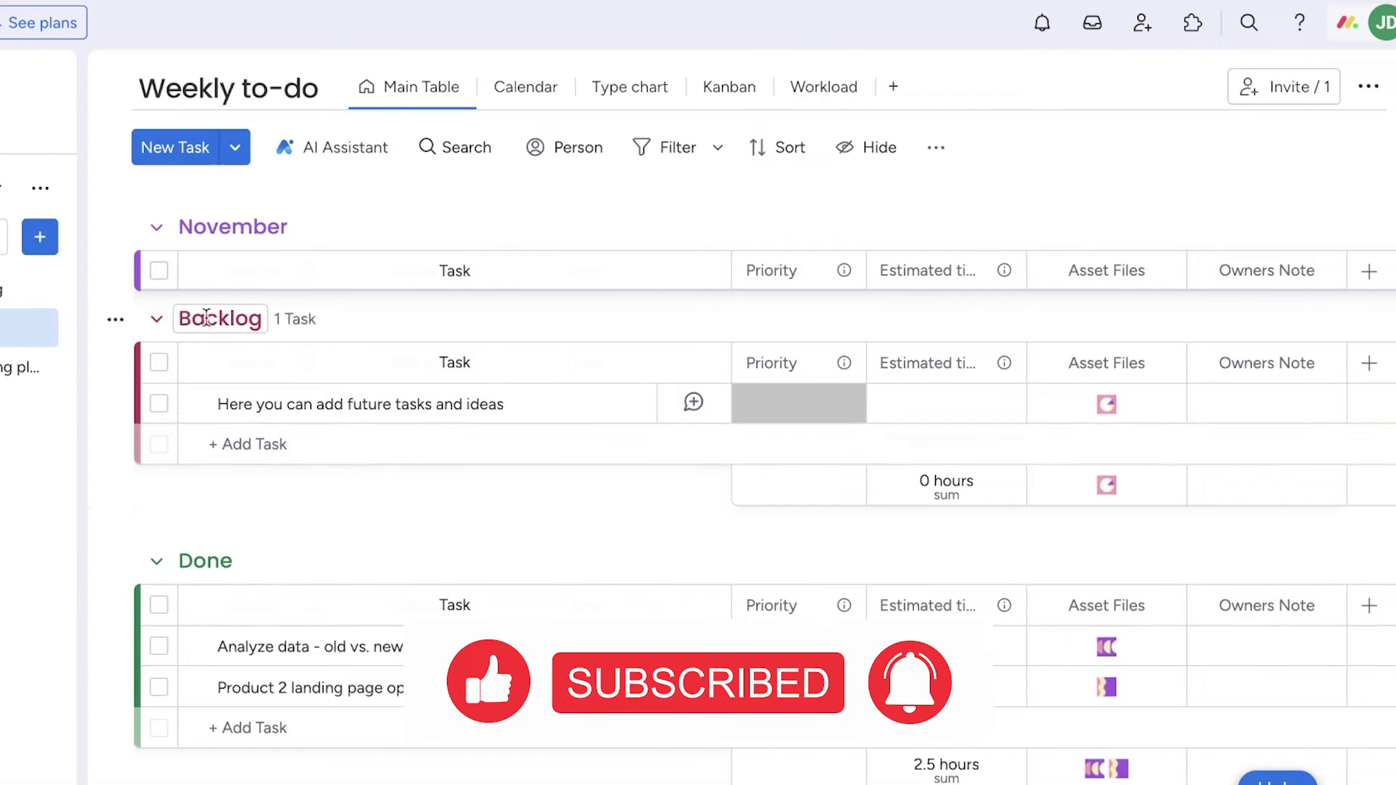
pyautogui.click(115, 319)
pyautogui.scroll(-1, 218, 625)
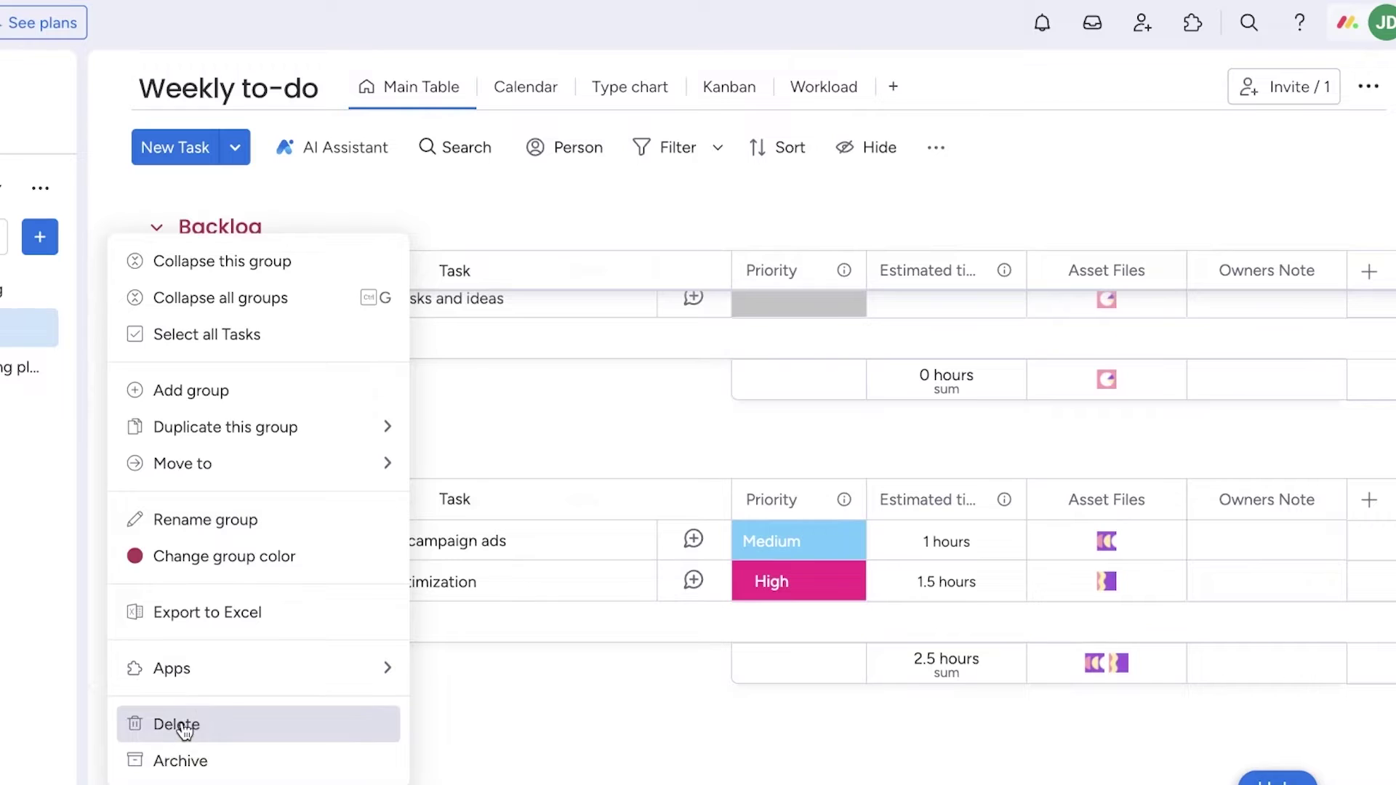
pyautogui.click(182, 728)
pyautogui.click(758, 493)
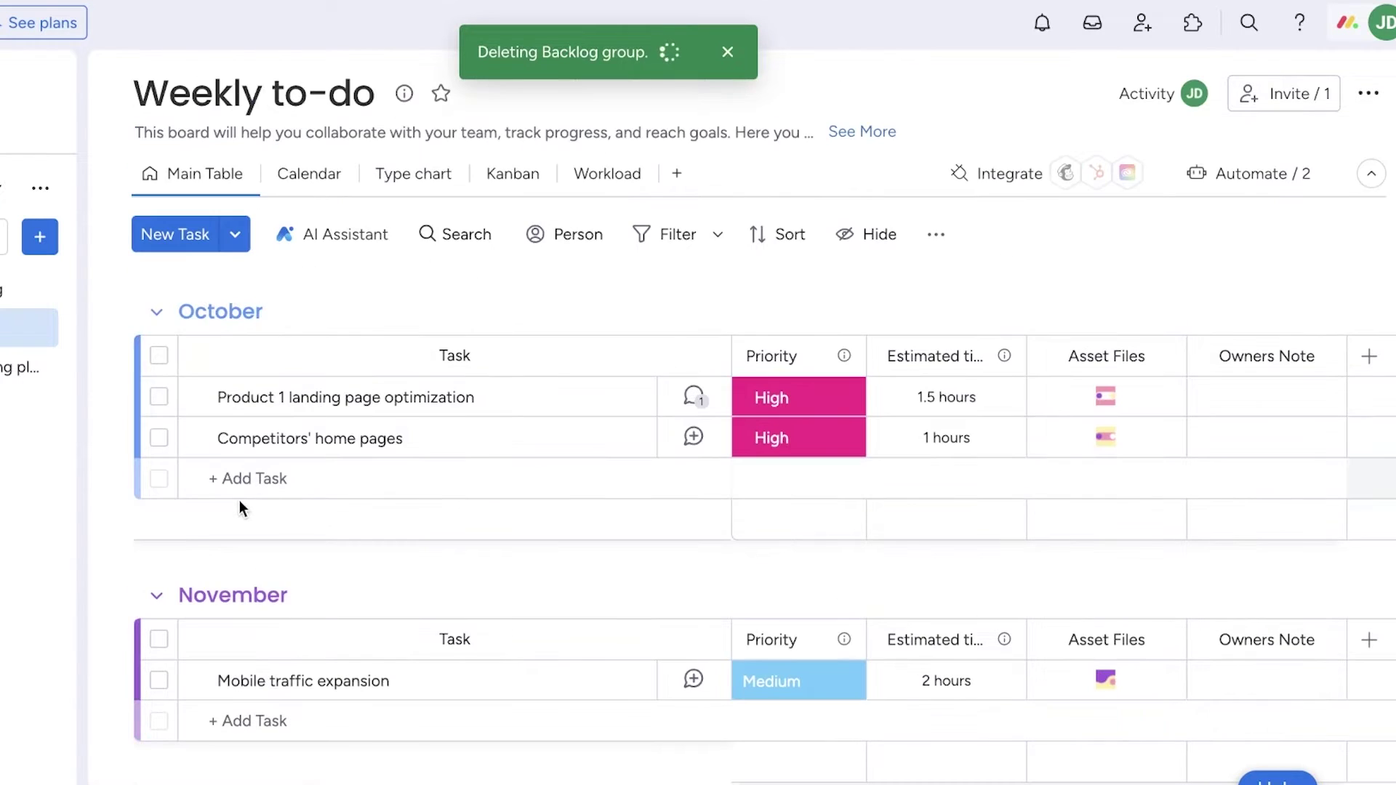
# Rename the Done group as "Completed Tasks"
pyautogui.click(210, 447)
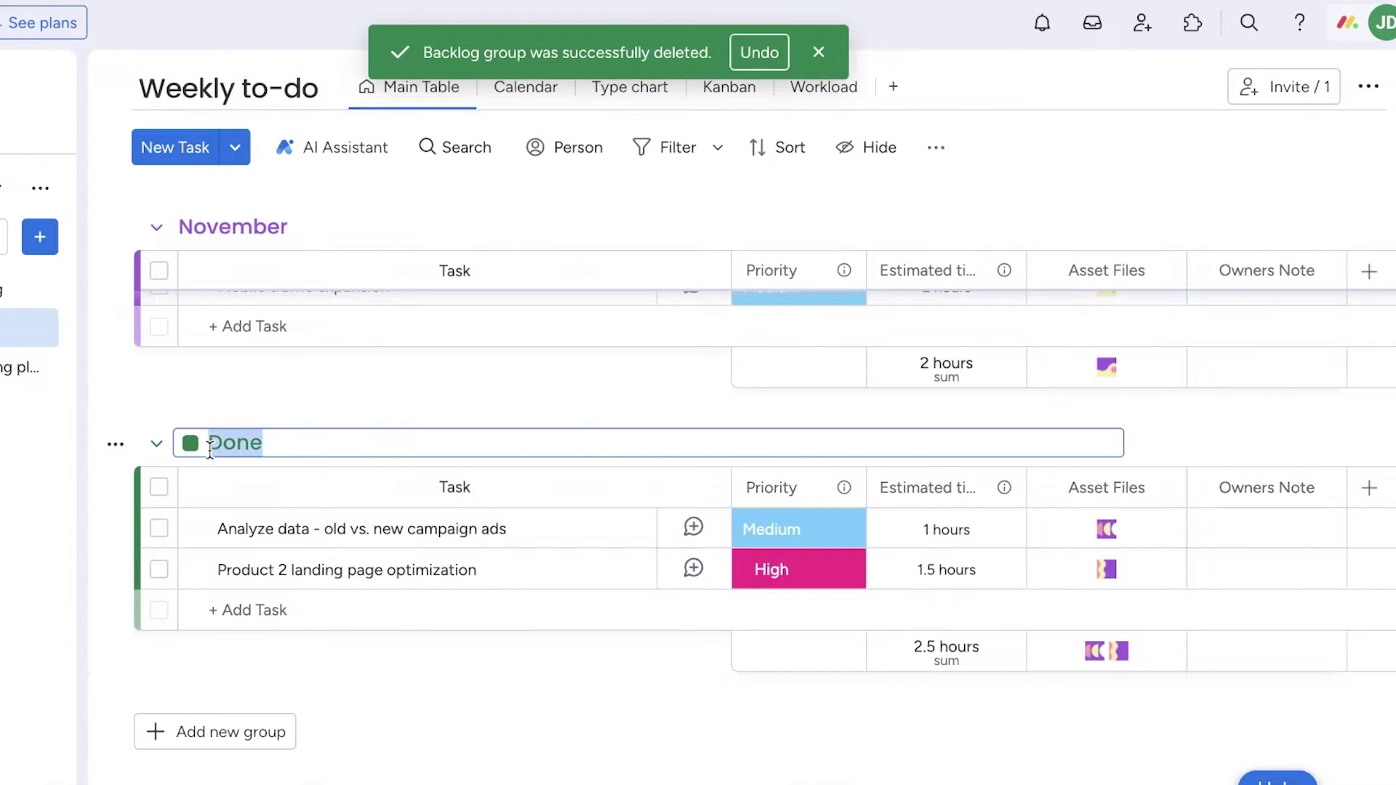
pyautogui.write('Completed Tasks')
pyautogui.press('Return')
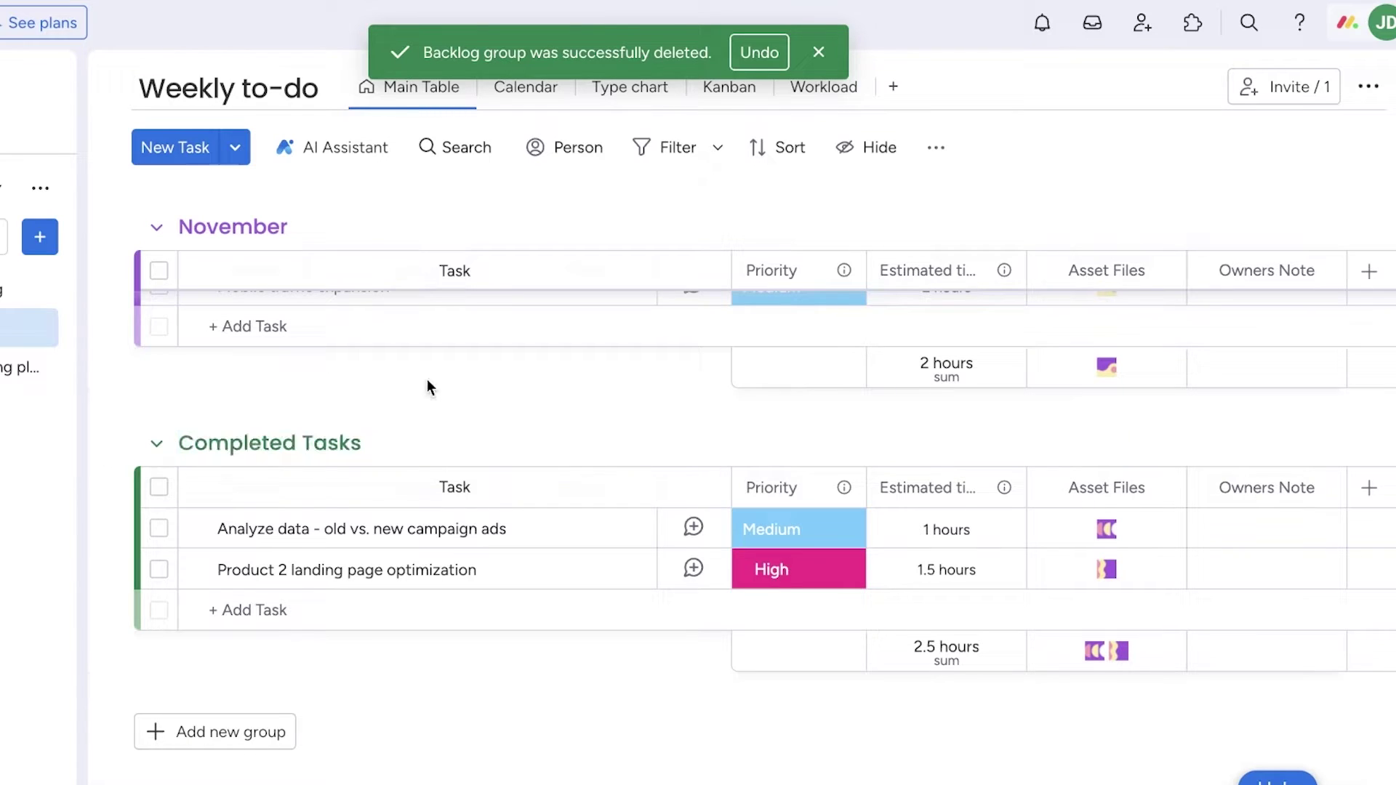
# Add the task "Contact Instagram Influencer" to the October group
pyautogui.scroll(5, 427, 335)
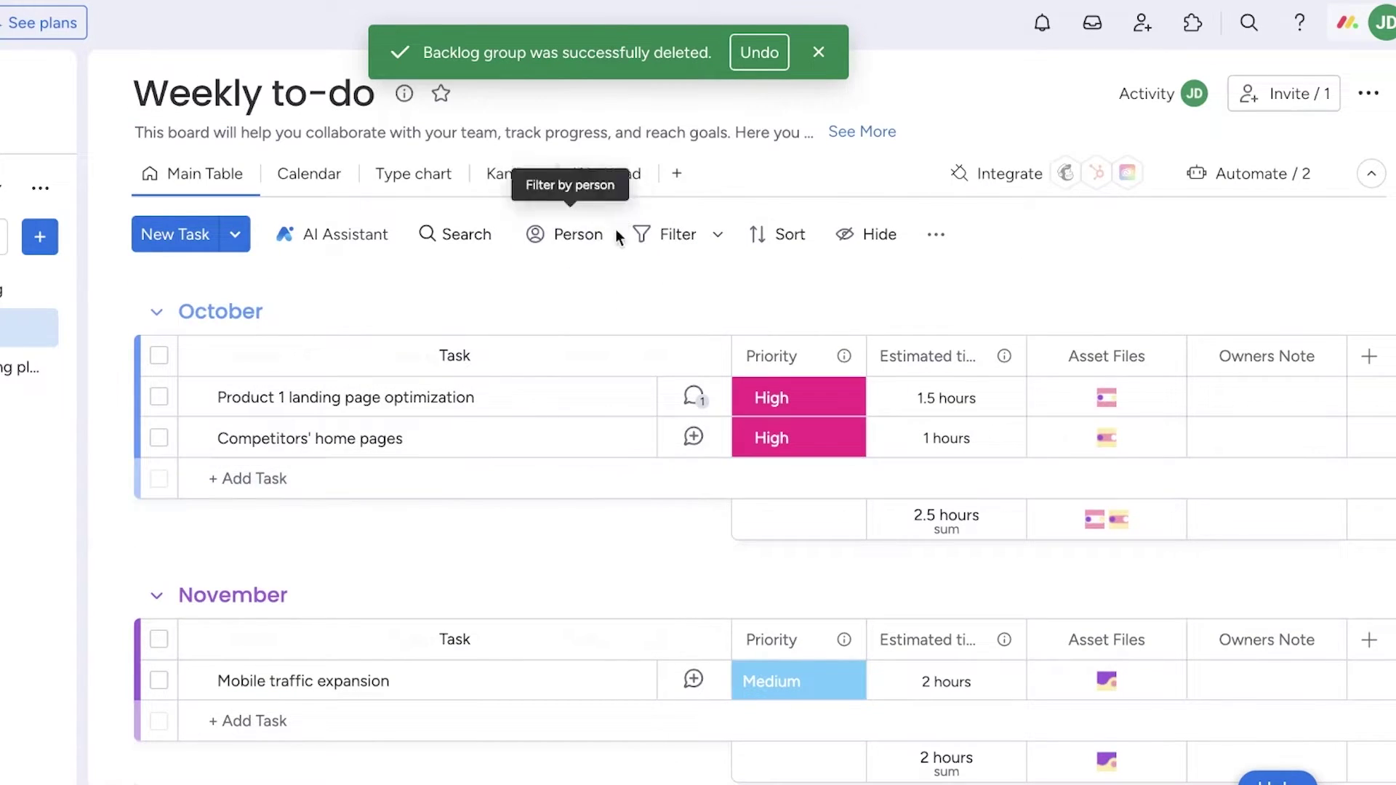
pyautogui.click(224, 481)
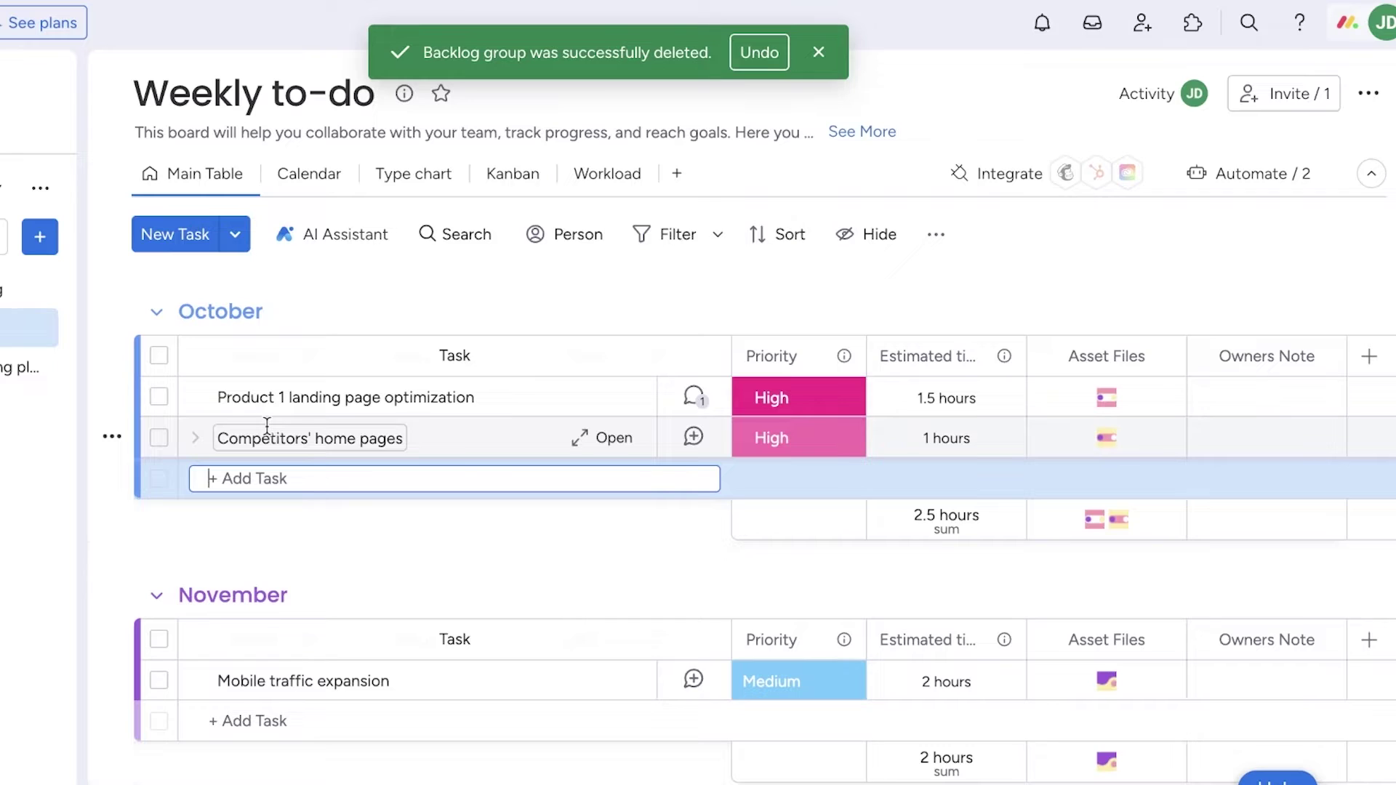
pyautogui.write('Contact Instagram Influencer')
pyautogui.press('Return')
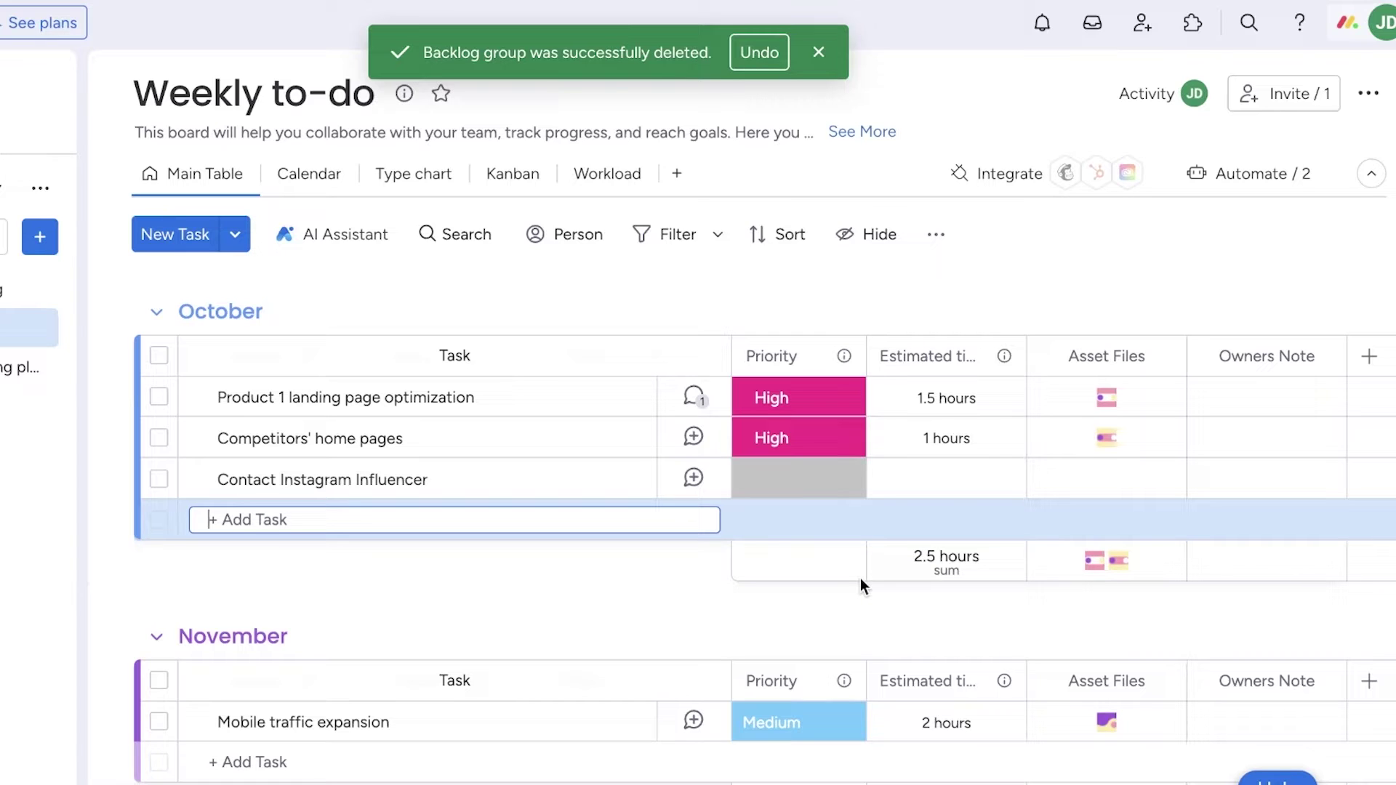
# Open the Contact Instagram Influencer task and look over its files, file-adding options, item views and updates
pyautogui.click(571, 483)
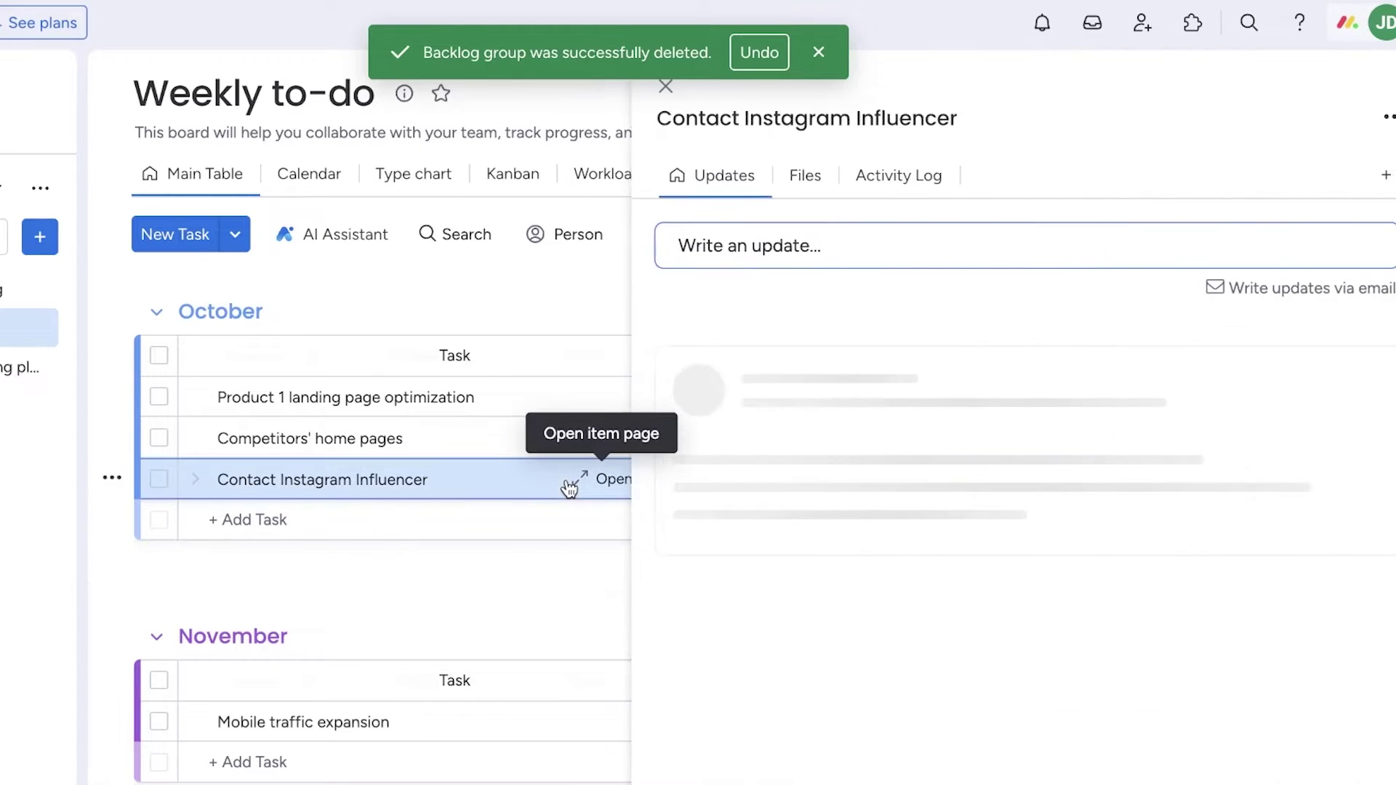
pyautogui.click(818, 193)
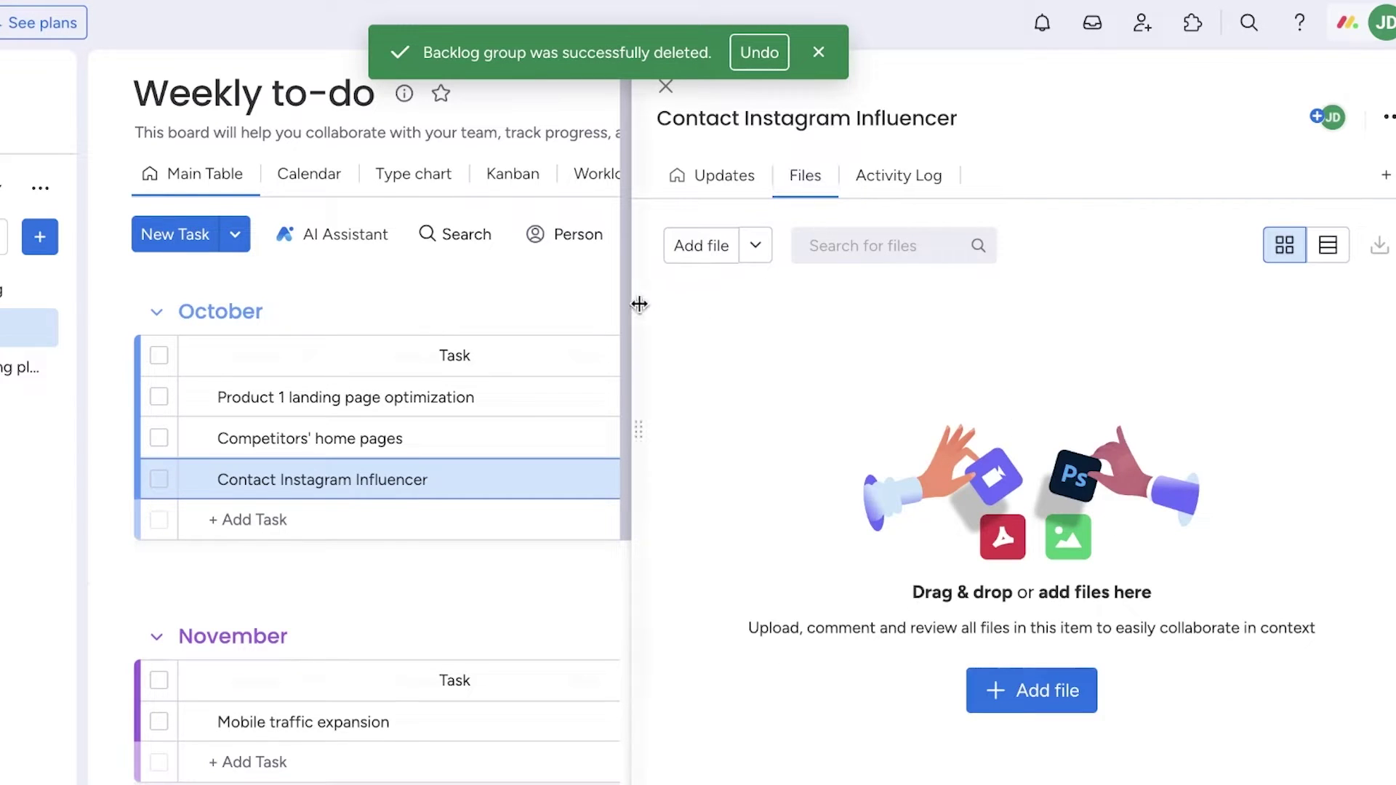
pyautogui.click(679, 247)
pyautogui.click(909, 616)
pyautogui.click(1384, 178)
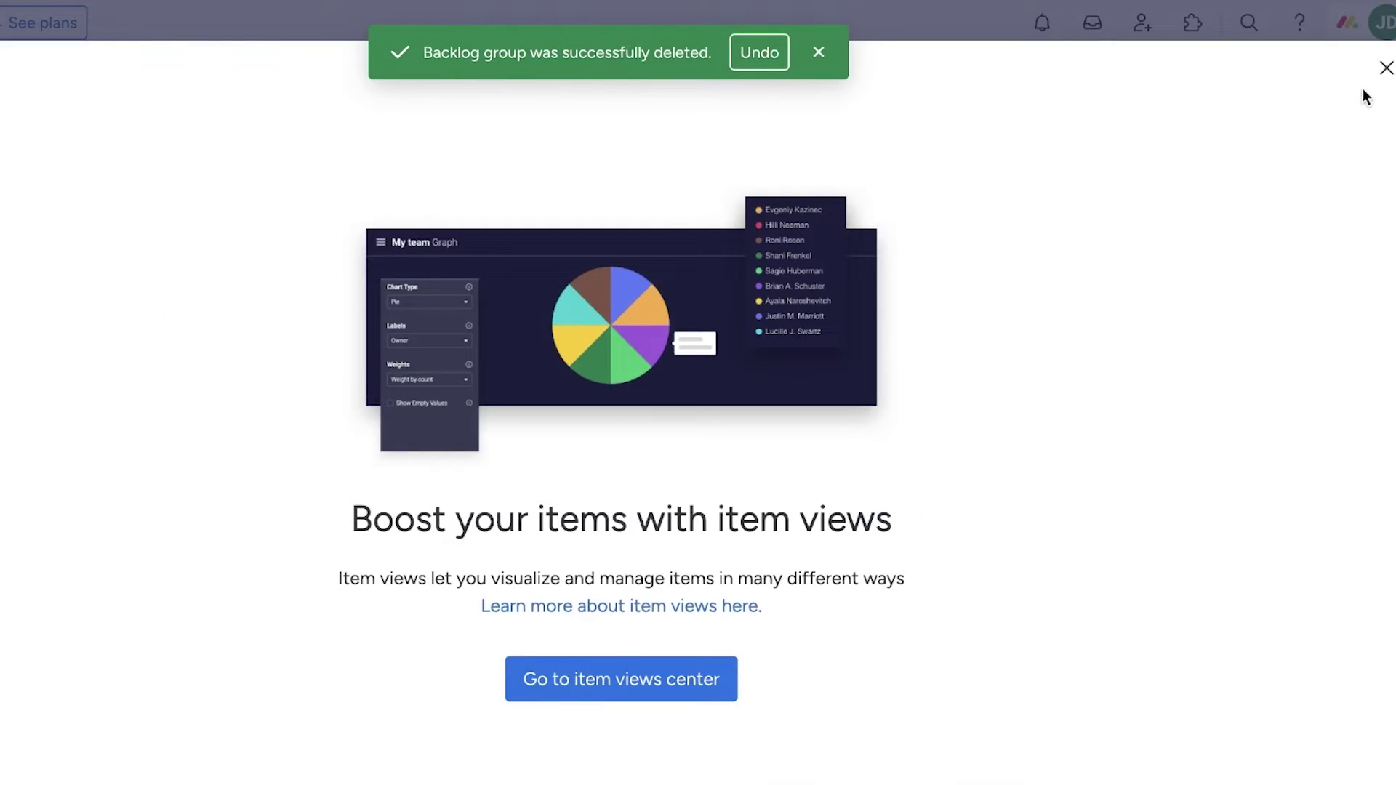
pyautogui.click(1385, 69)
pyautogui.click(715, 179)
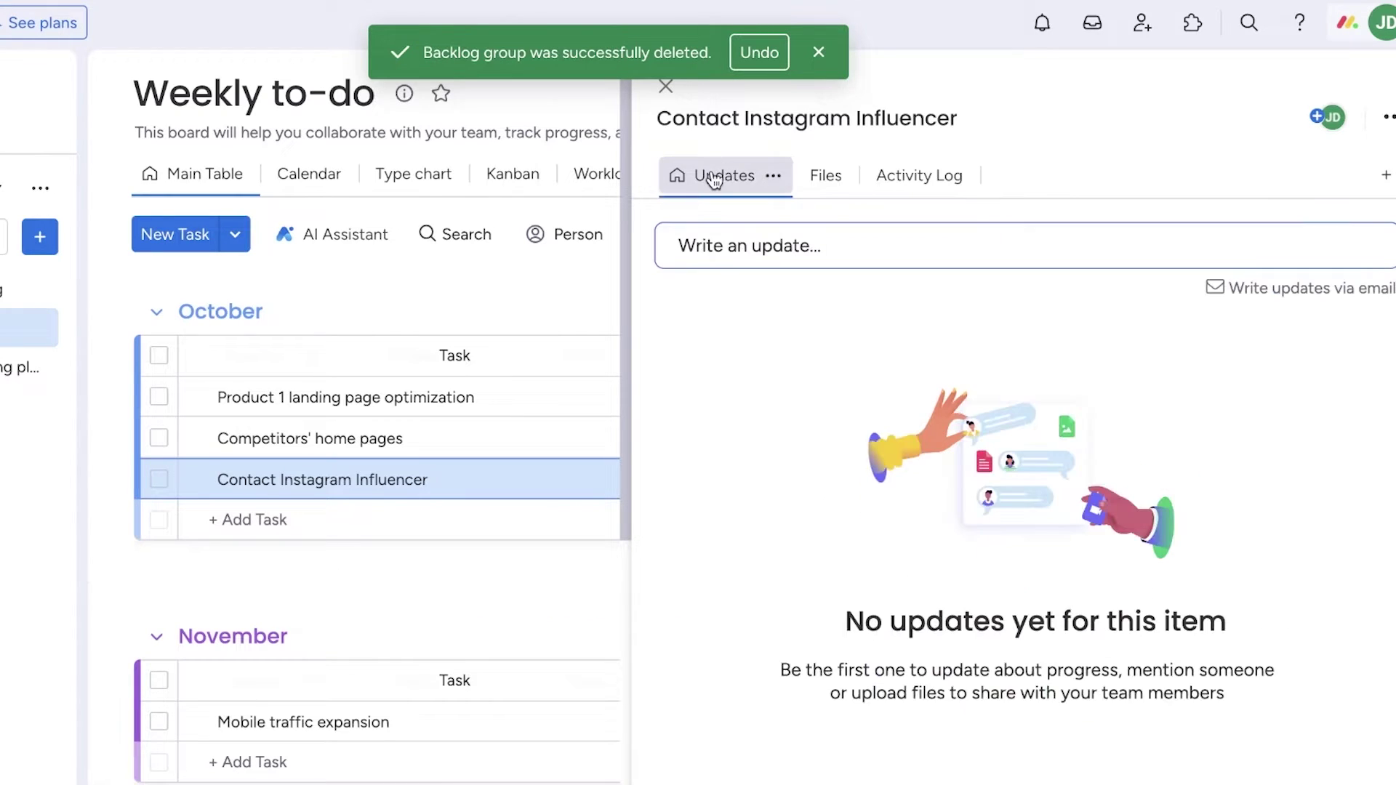
# Start an update with a checklist item on the Contact Instagram Influencer task and close the task without posting it
pyautogui.click(688, 246)
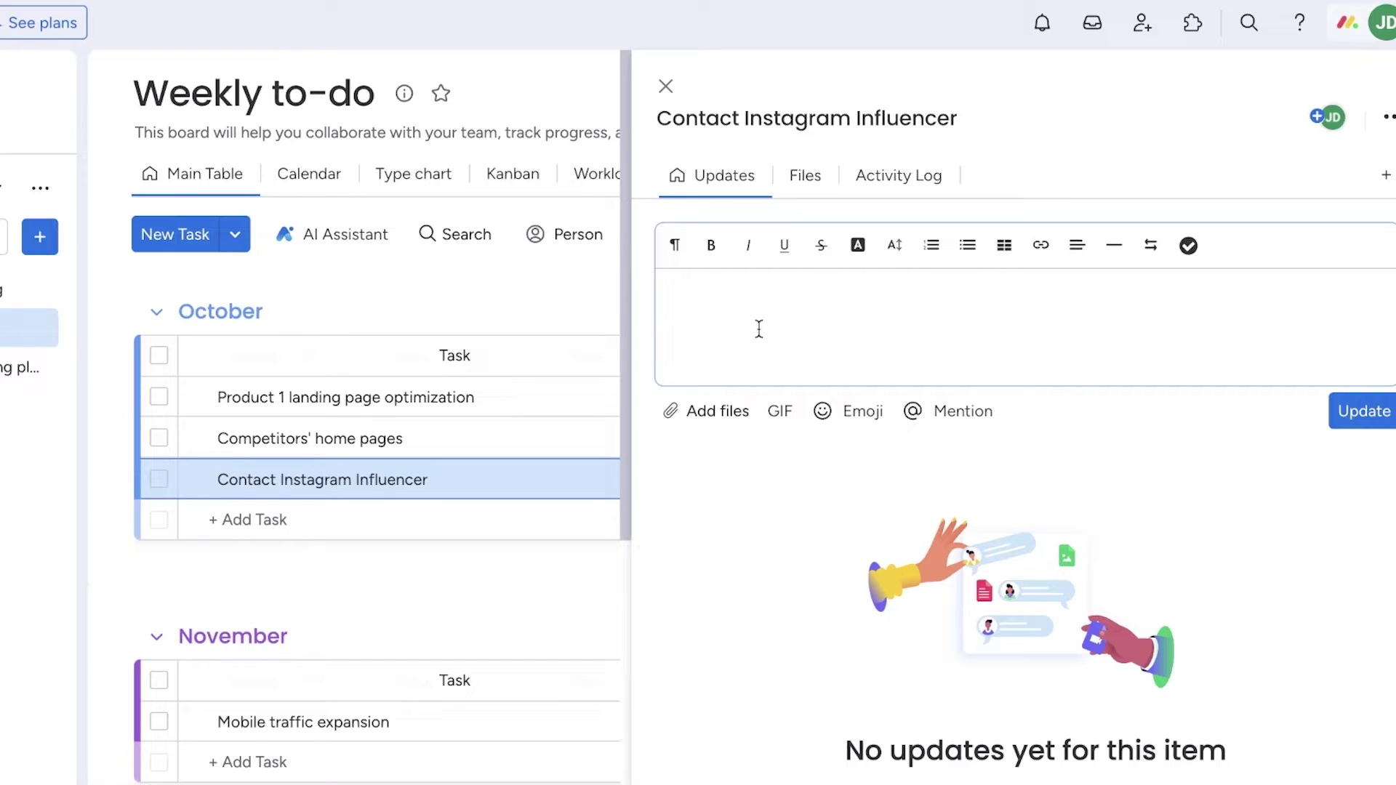
pyautogui.click(1187, 248)
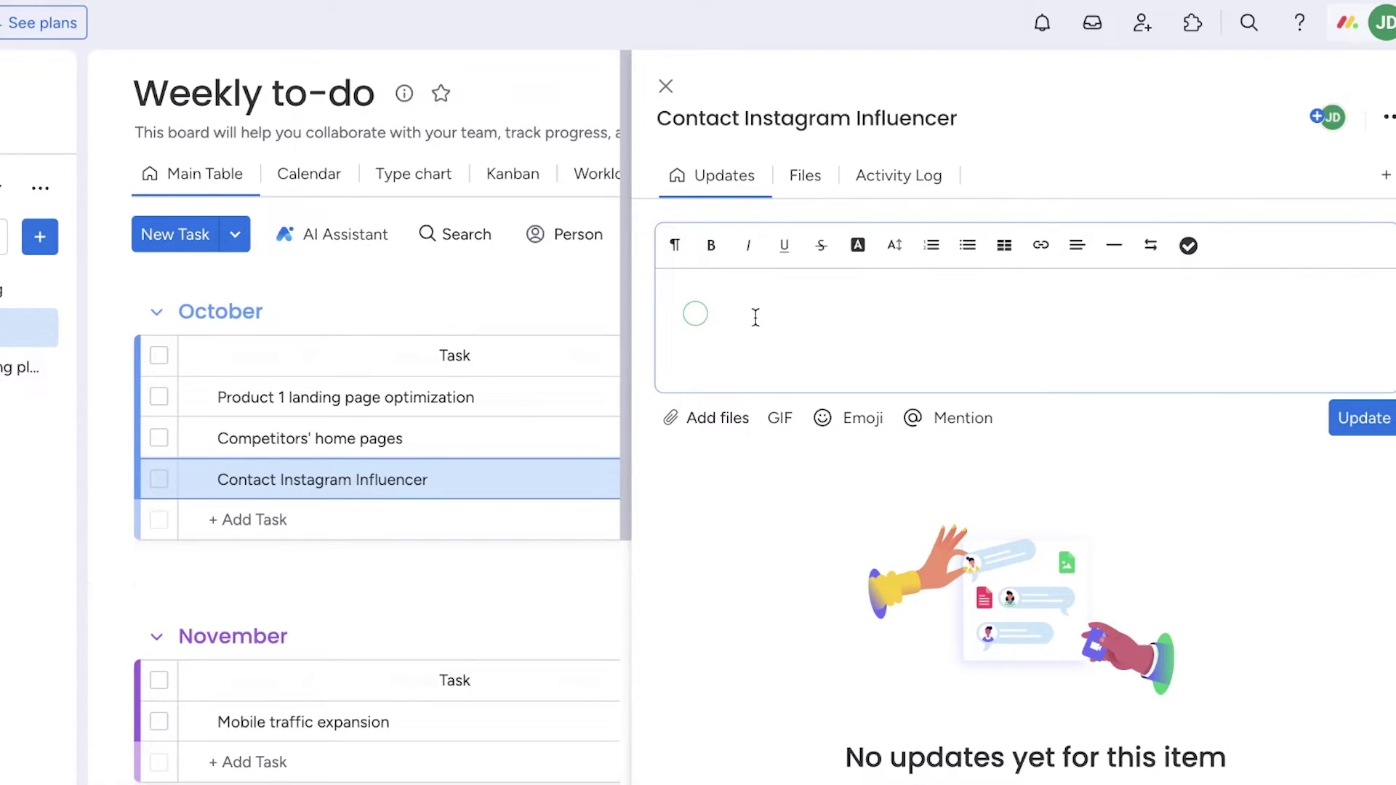
pyautogui.click(666, 87)
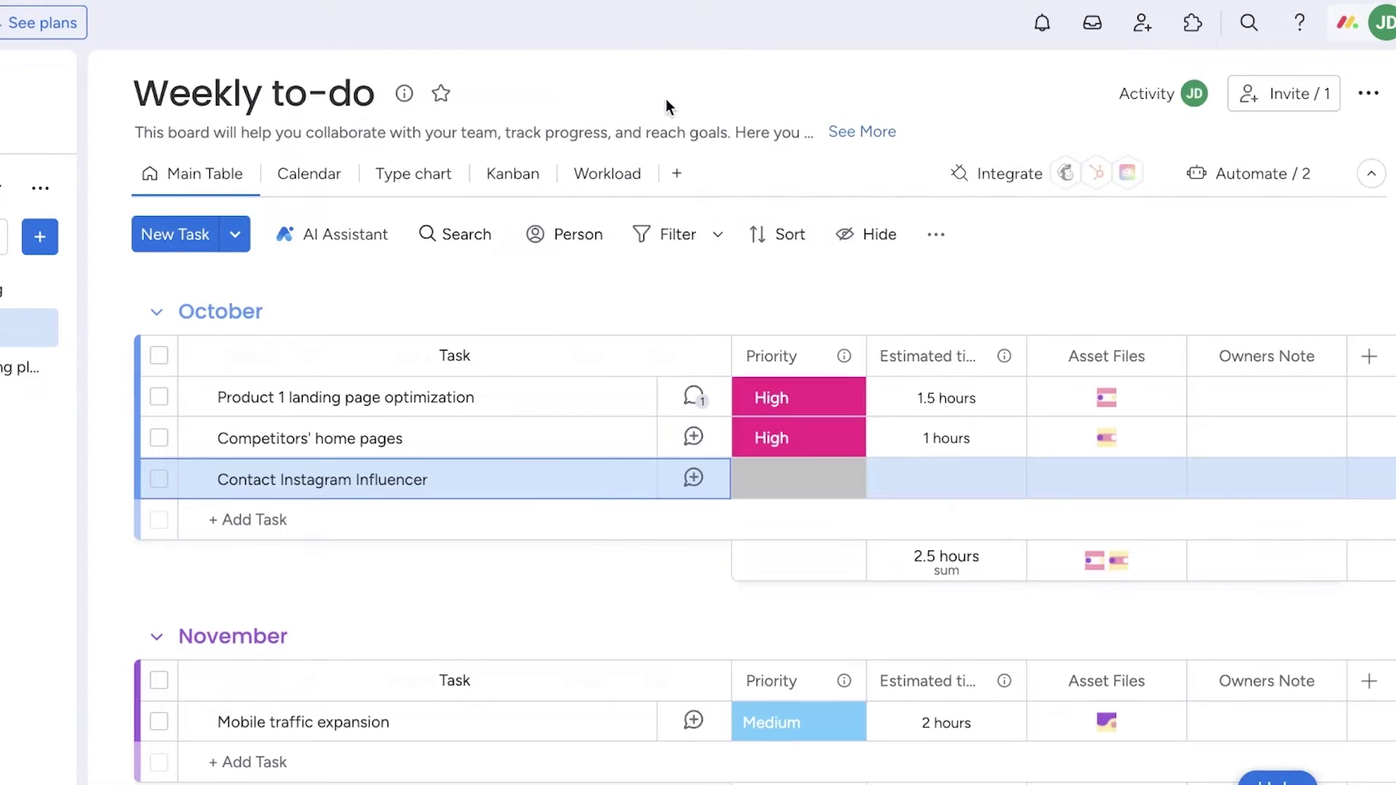
# Set the Contact Instagram Influencer task's priority to Medium and its estimated time to 0 hours
pyautogui.click(762, 477)
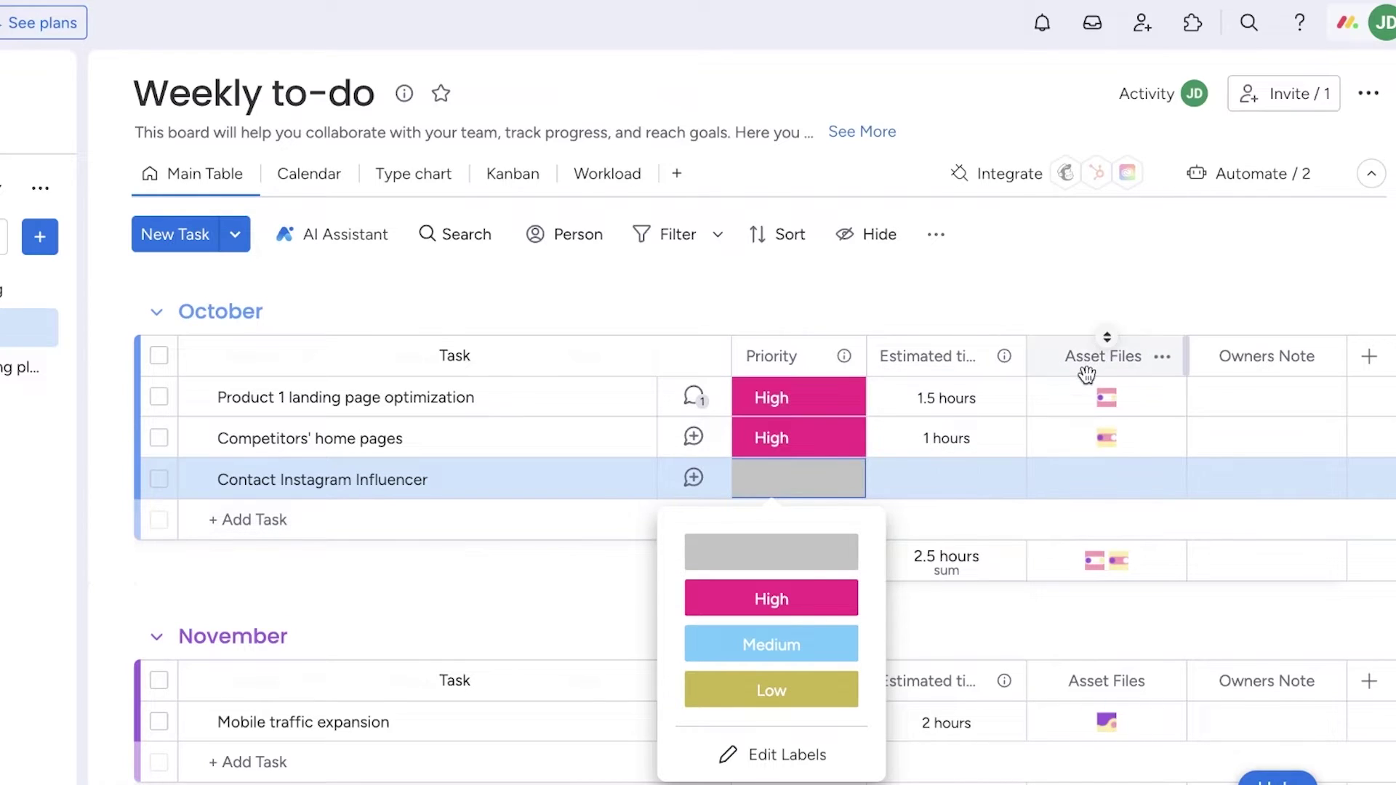
pyautogui.click(770, 652)
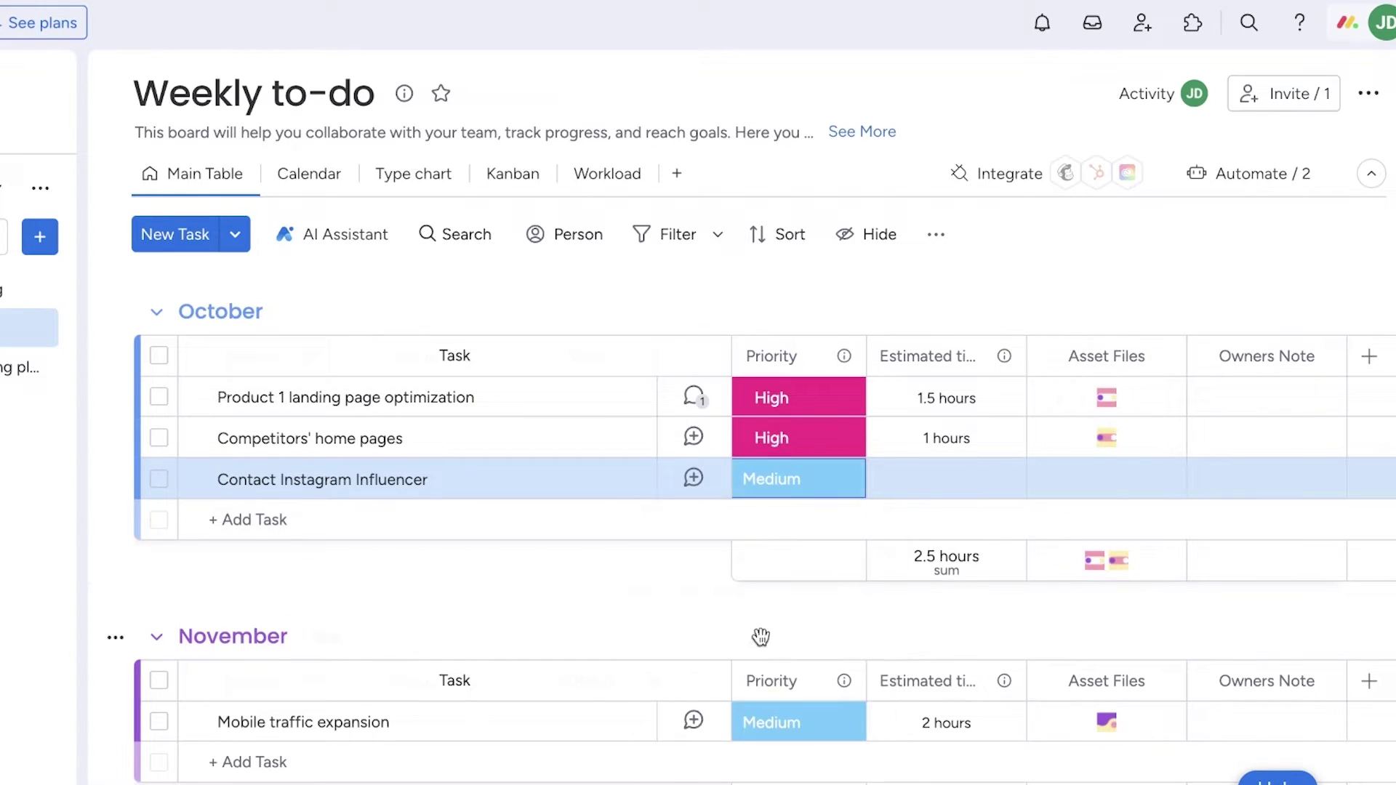
pyautogui.click(960, 486)
# View the file sources available for the Contact Instagram Influencer task's Asset Files, then return to the Source, Status and Date columns
pyautogui.click(1091, 482)
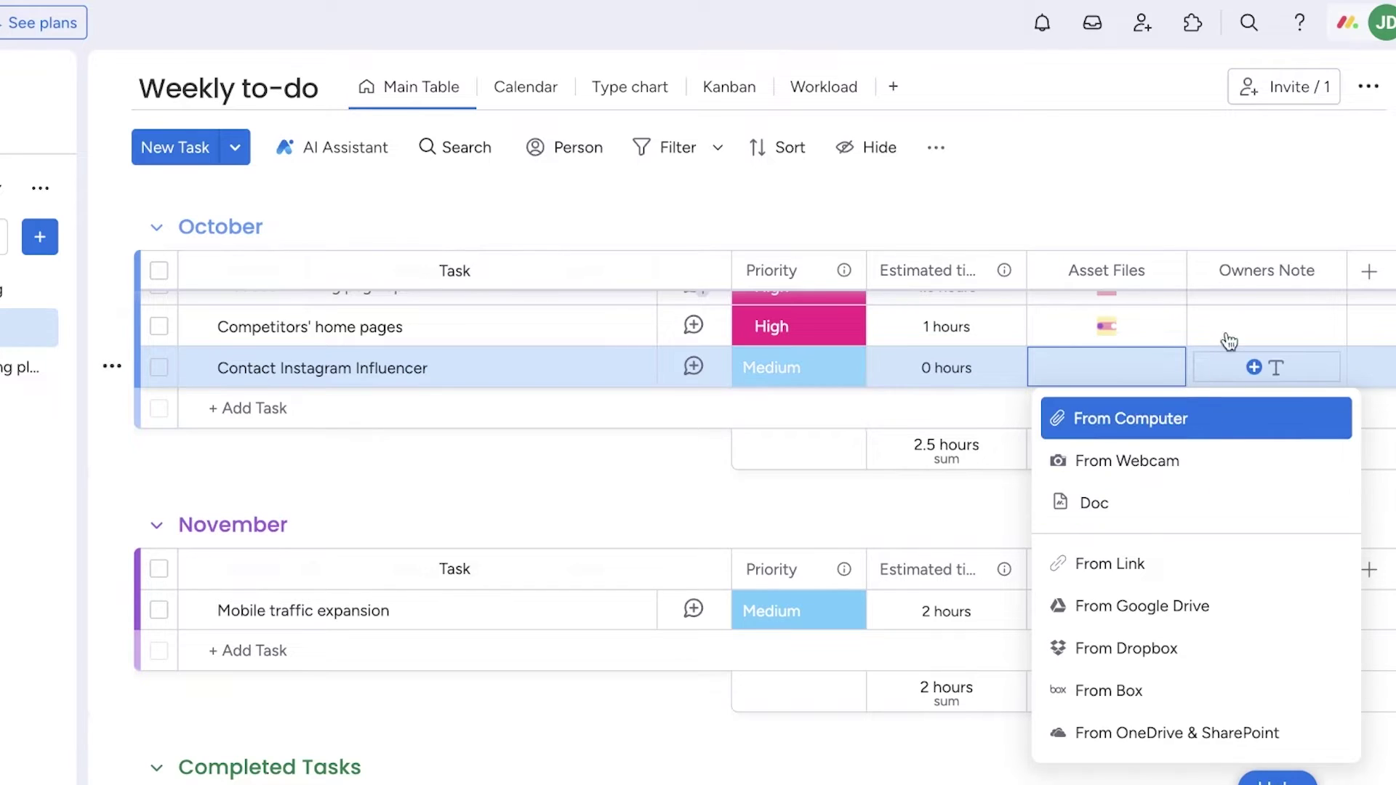
pyautogui.press('Escape')
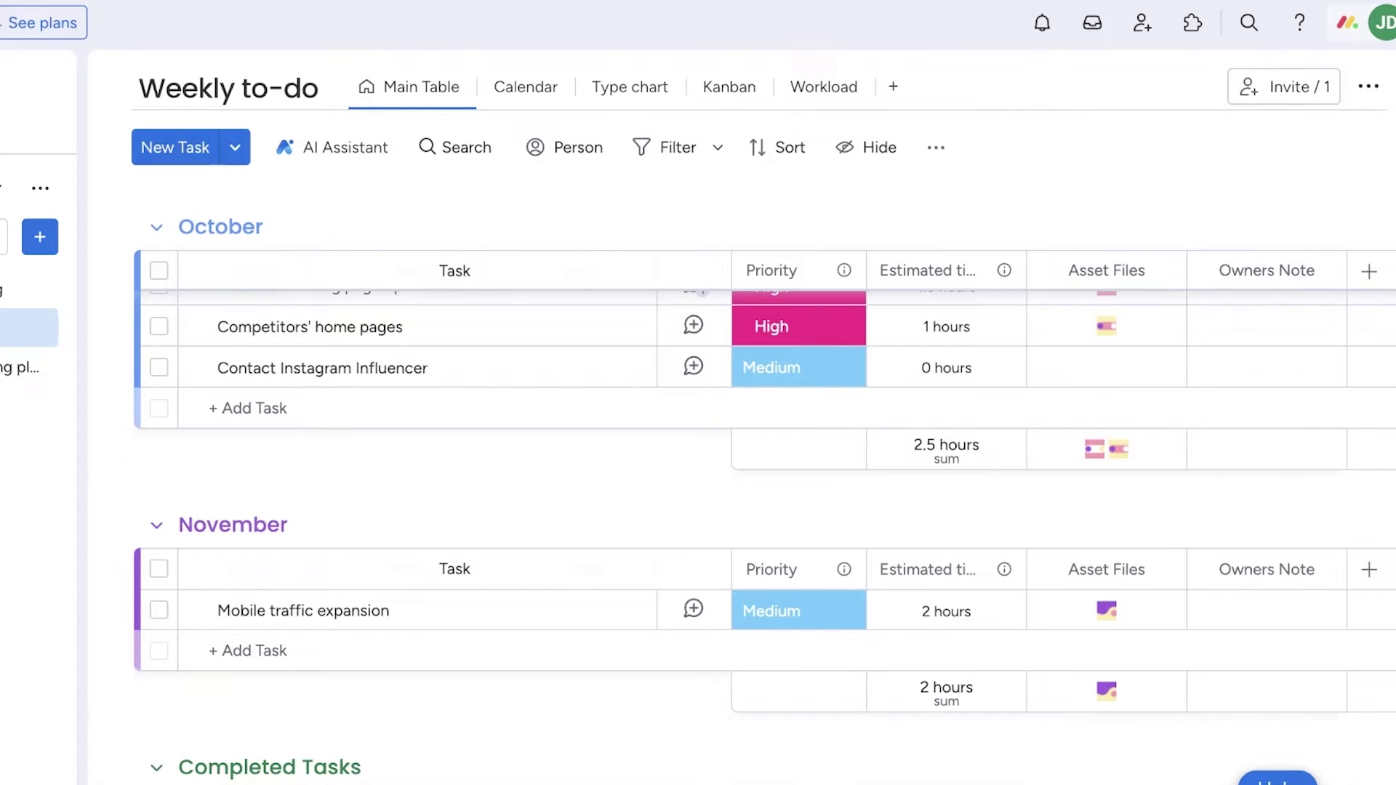
pyautogui.hscroll(-5, 384, 342)
pyautogui.scroll(2, 384, 341)
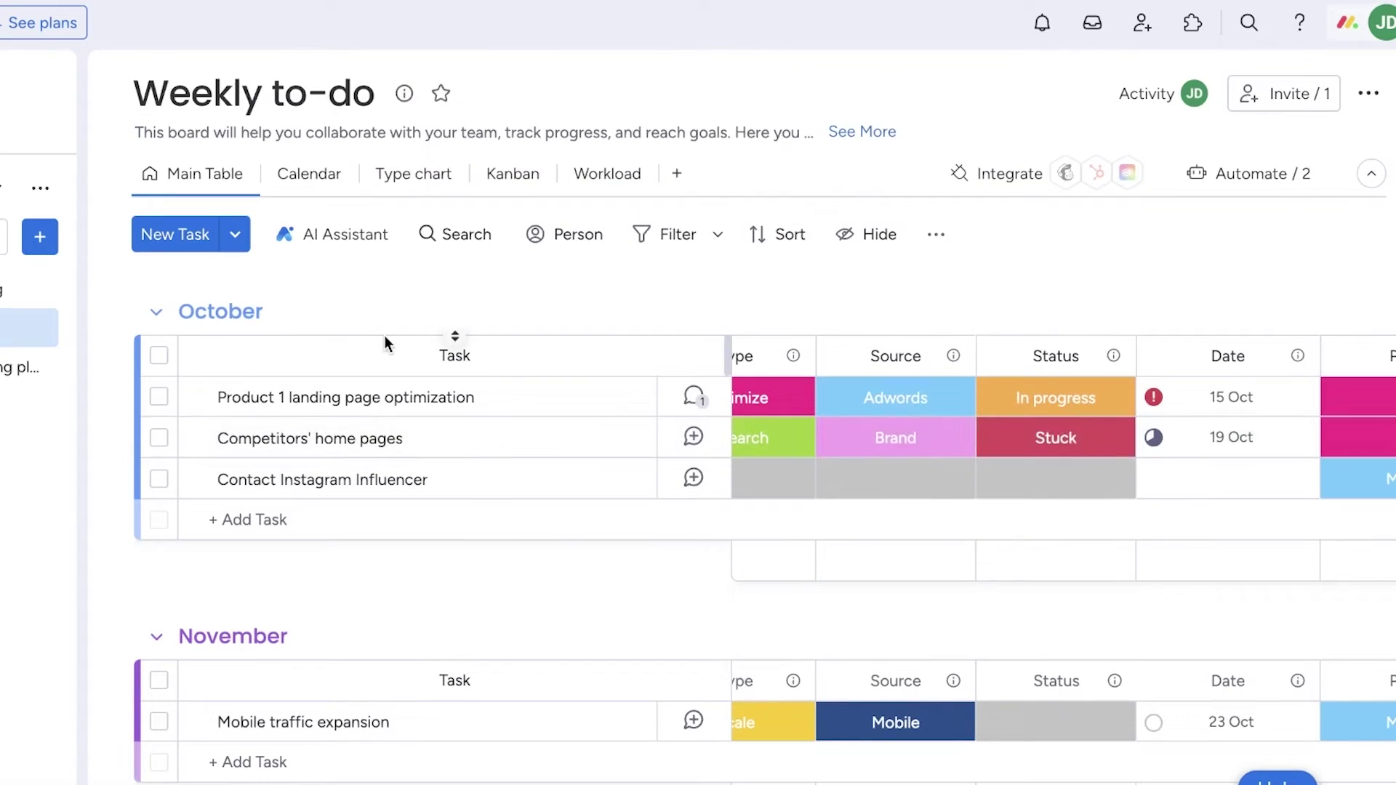
# Add a new group below Completed Tasks and name it "Rejected Marketing Ideas"
pyautogui.scroll(-5, 385, 337)
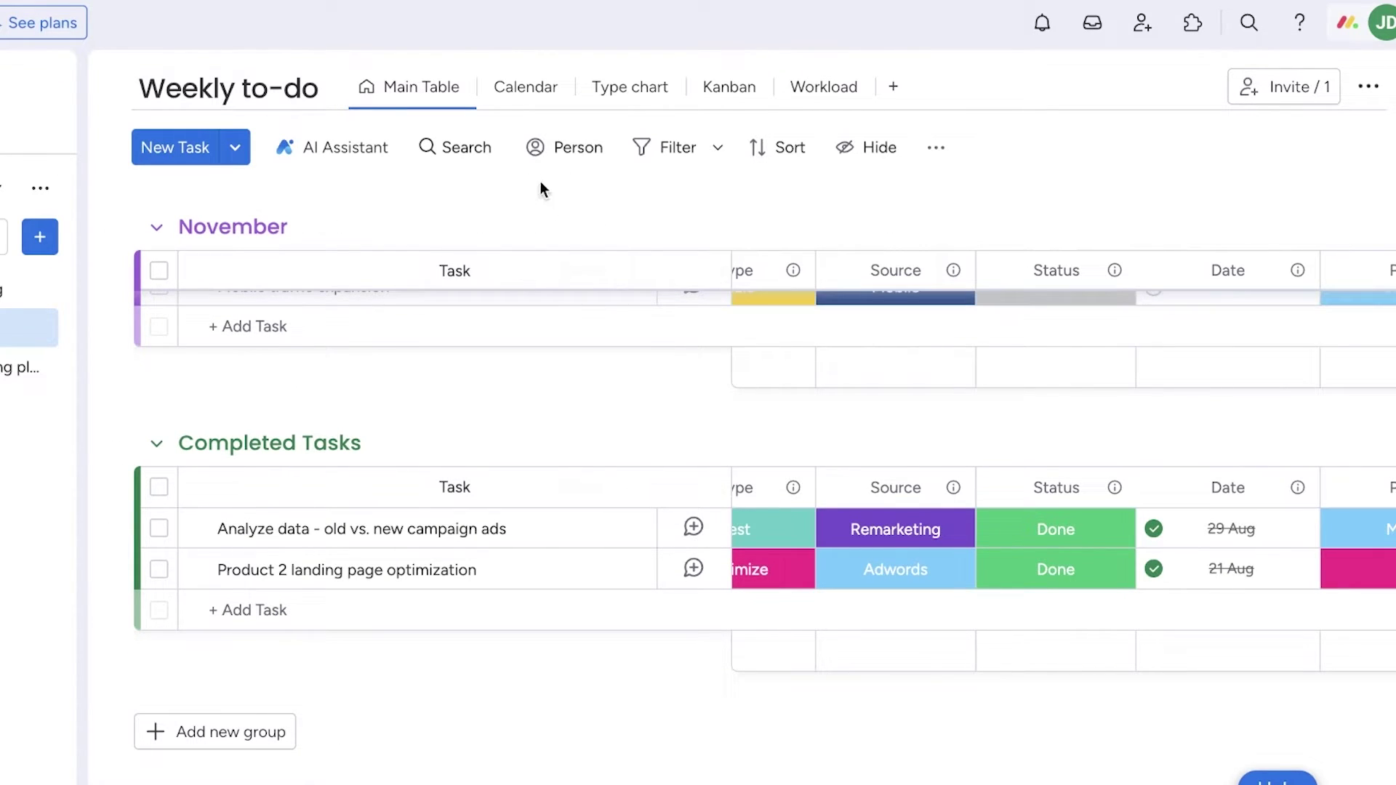
pyautogui.click(256, 731)
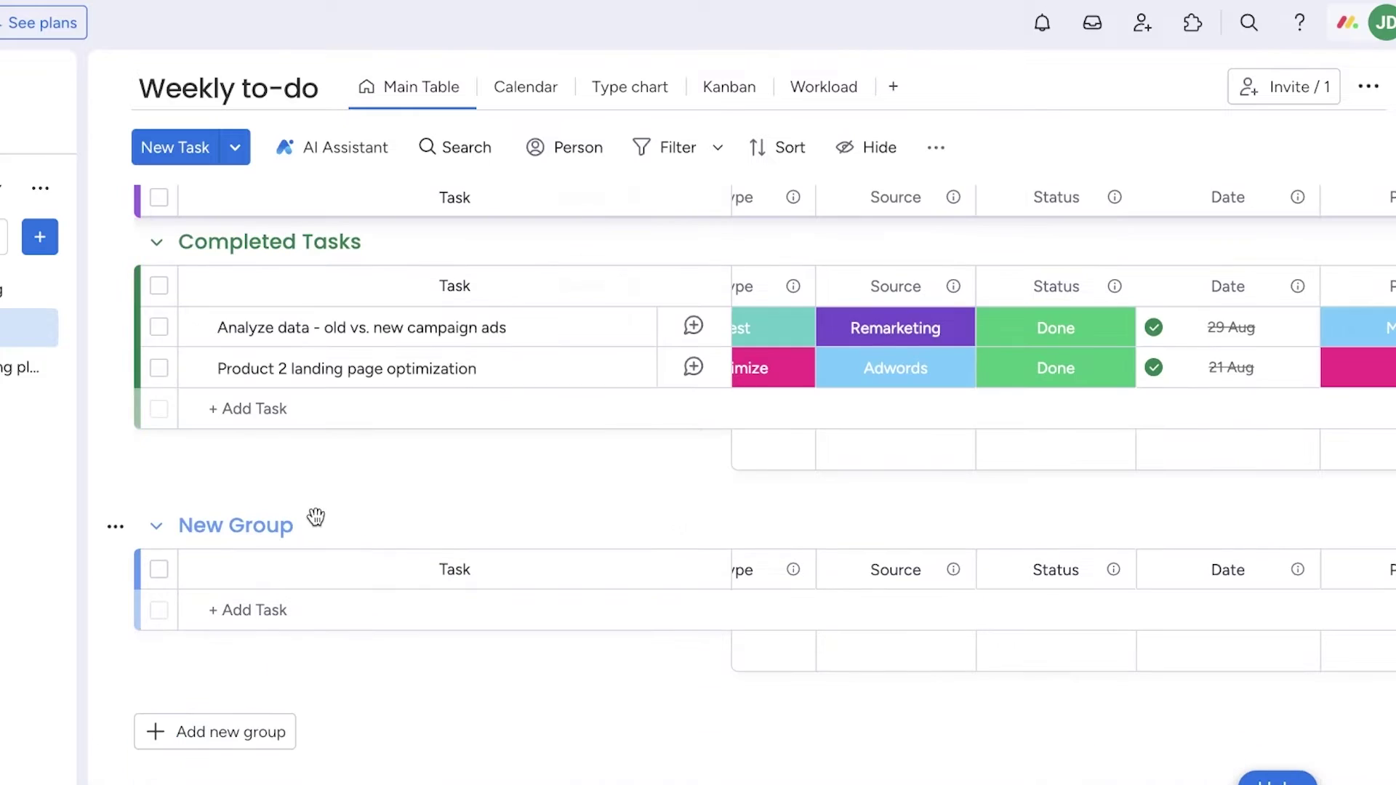
pyautogui.click(450, 525)
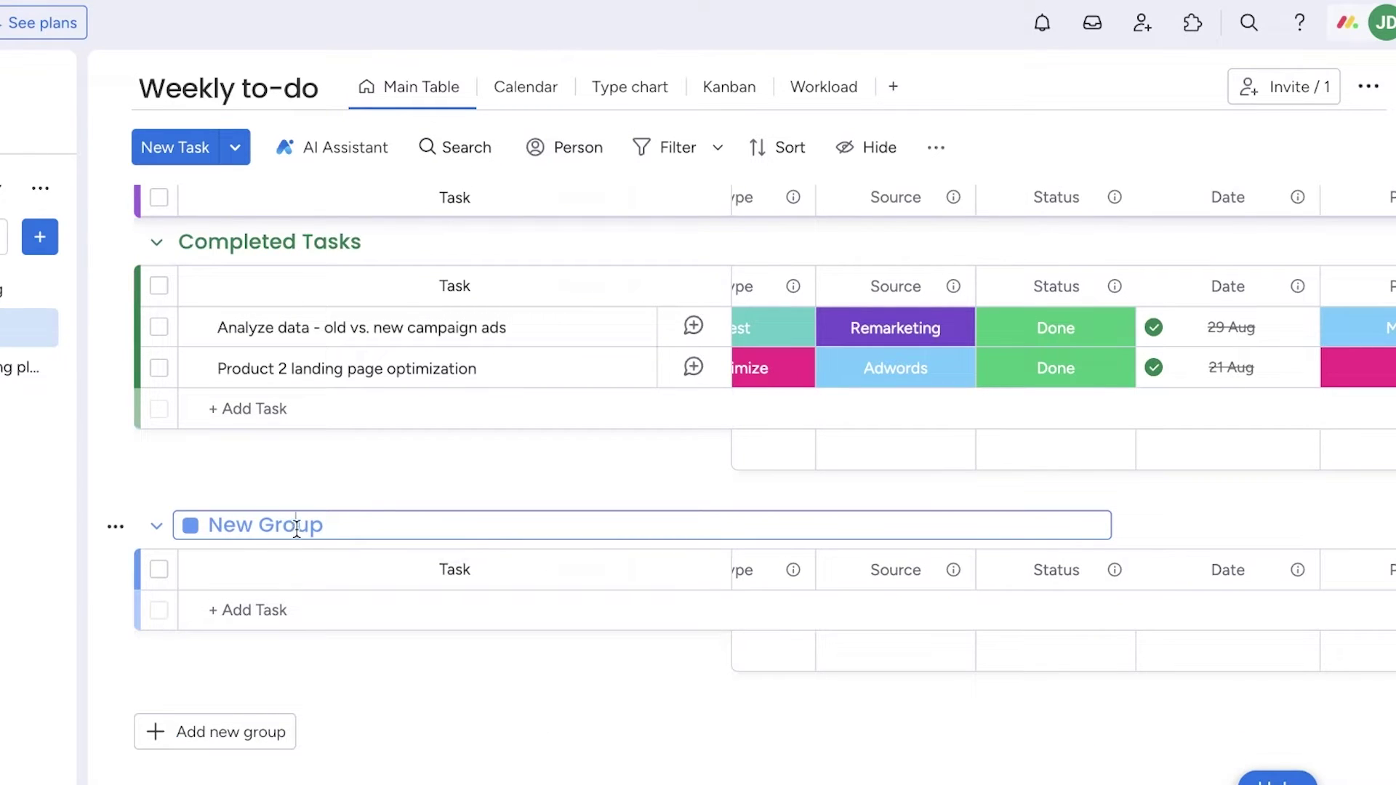
pyautogui.doubleClick(297, 529)
pyautogui.tripleClick(312, 521)
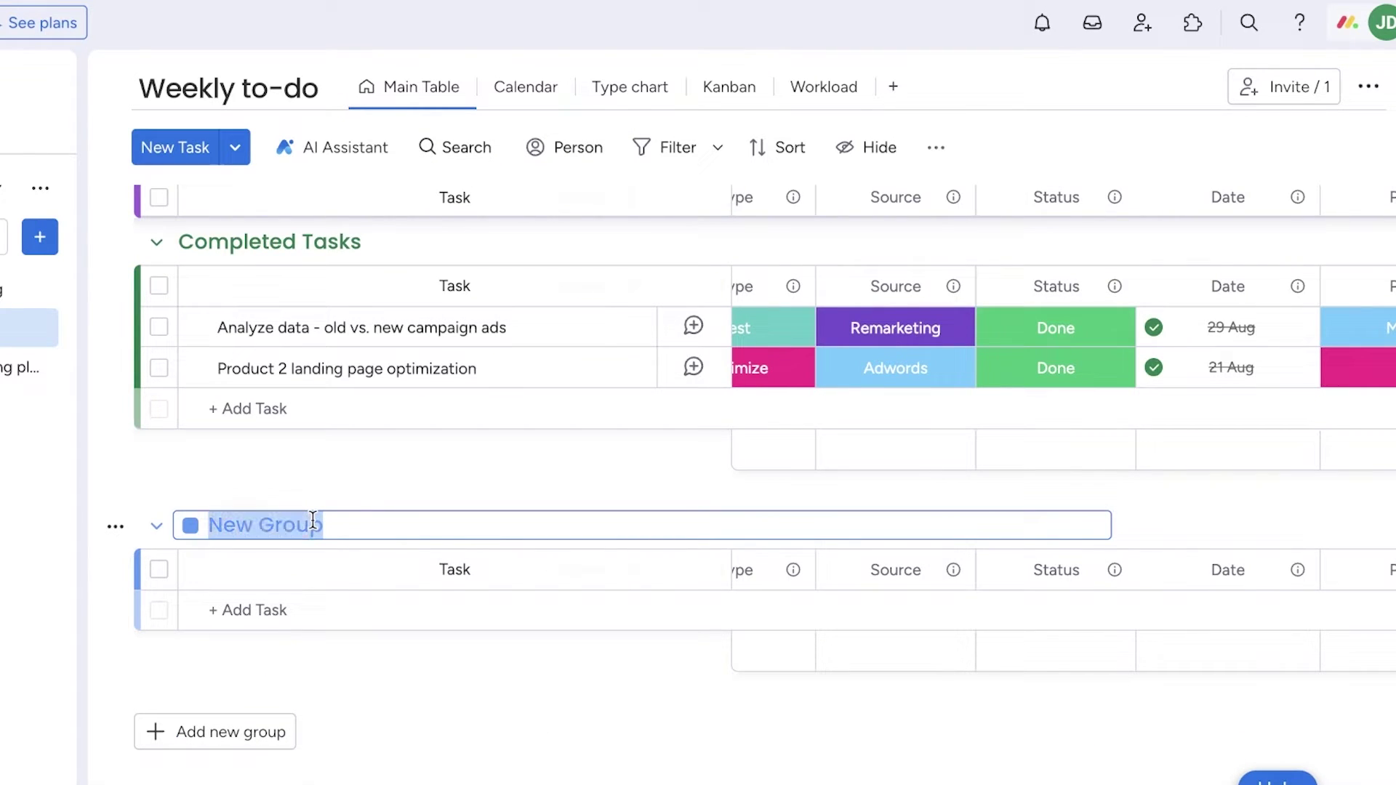
pyautogui.write('Rejected Marketing')
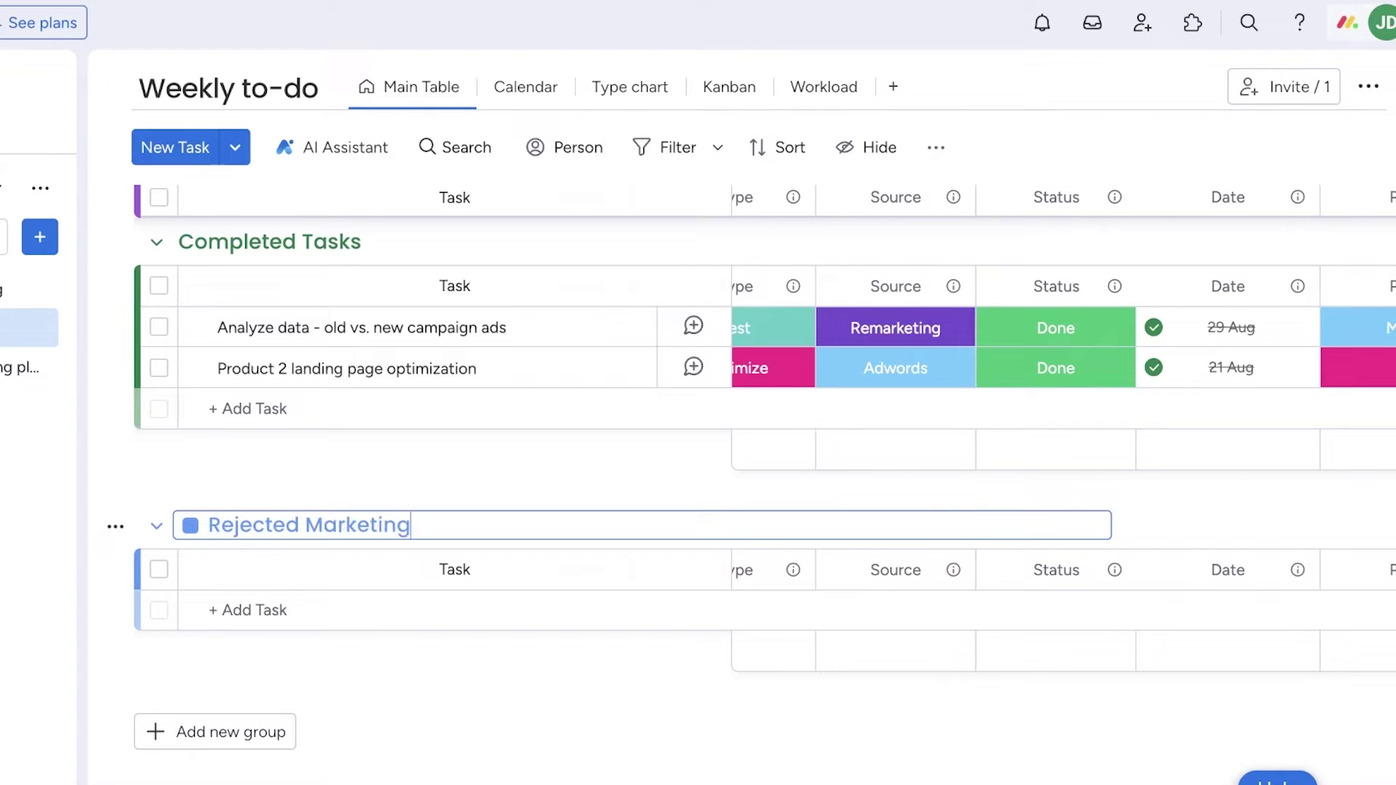
pyautogui.write(' Ideas')
pyautogui.press('Return')
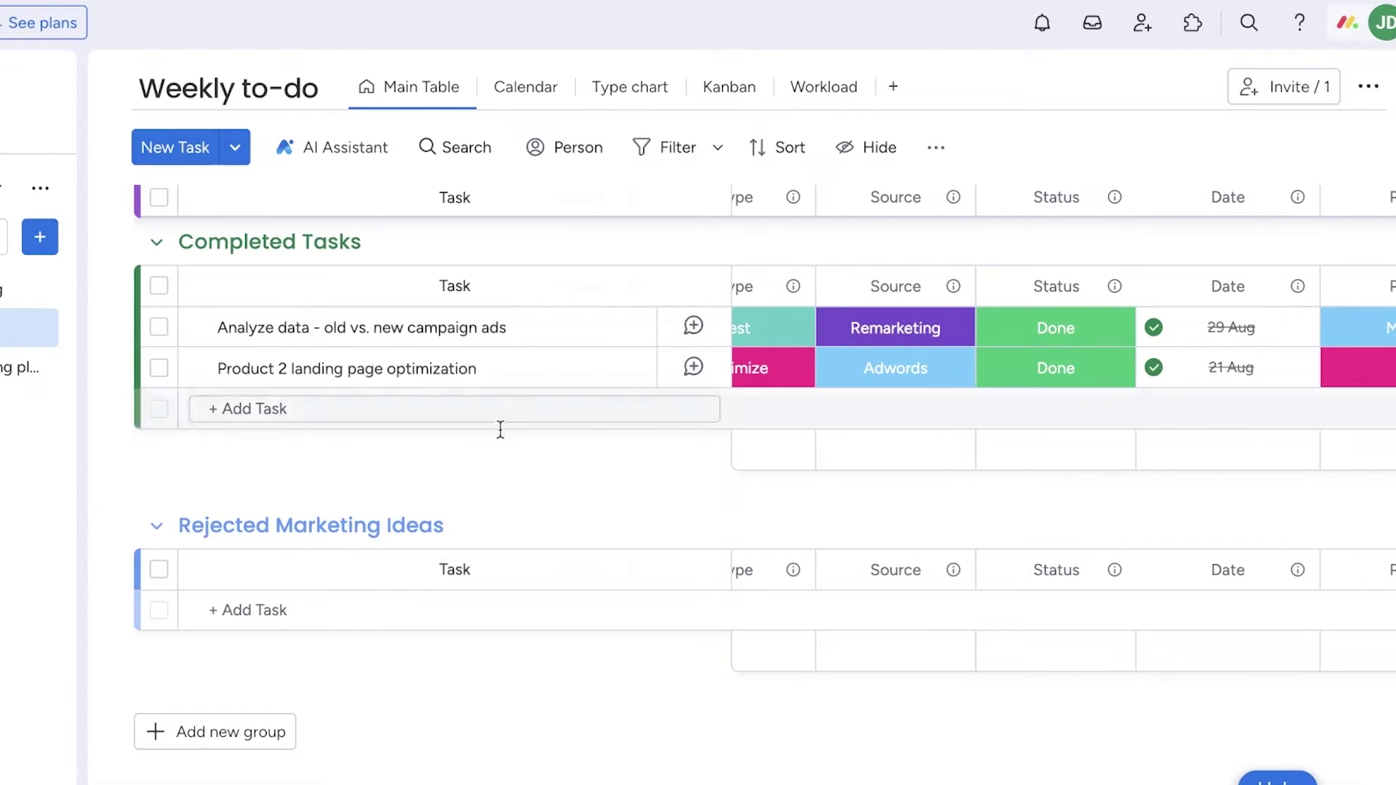
# Look over the board's groups and its Calendar view, then switch to the Kanban view
pyautogui.scroll(10, 448, 595)
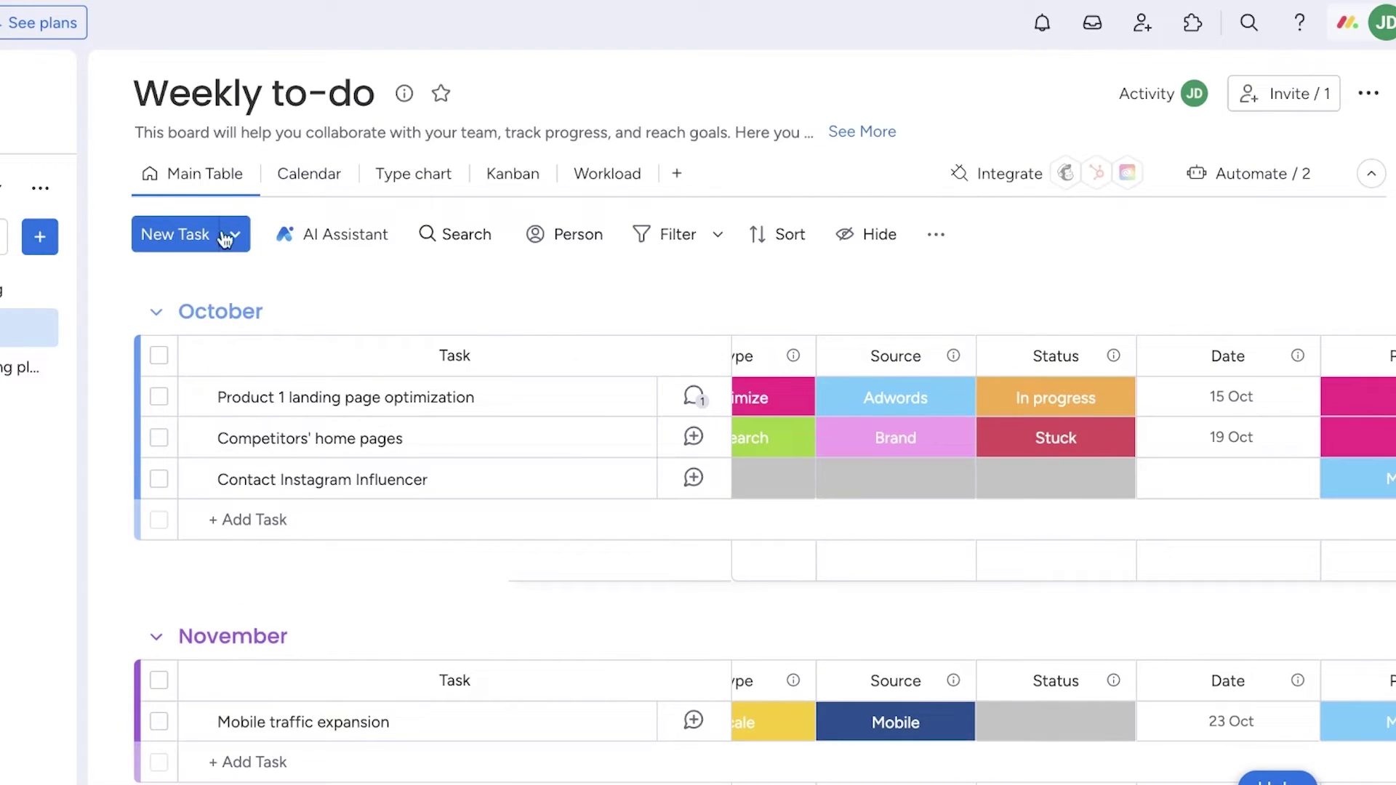
pyautogui.scroll(-5, 476, 420)
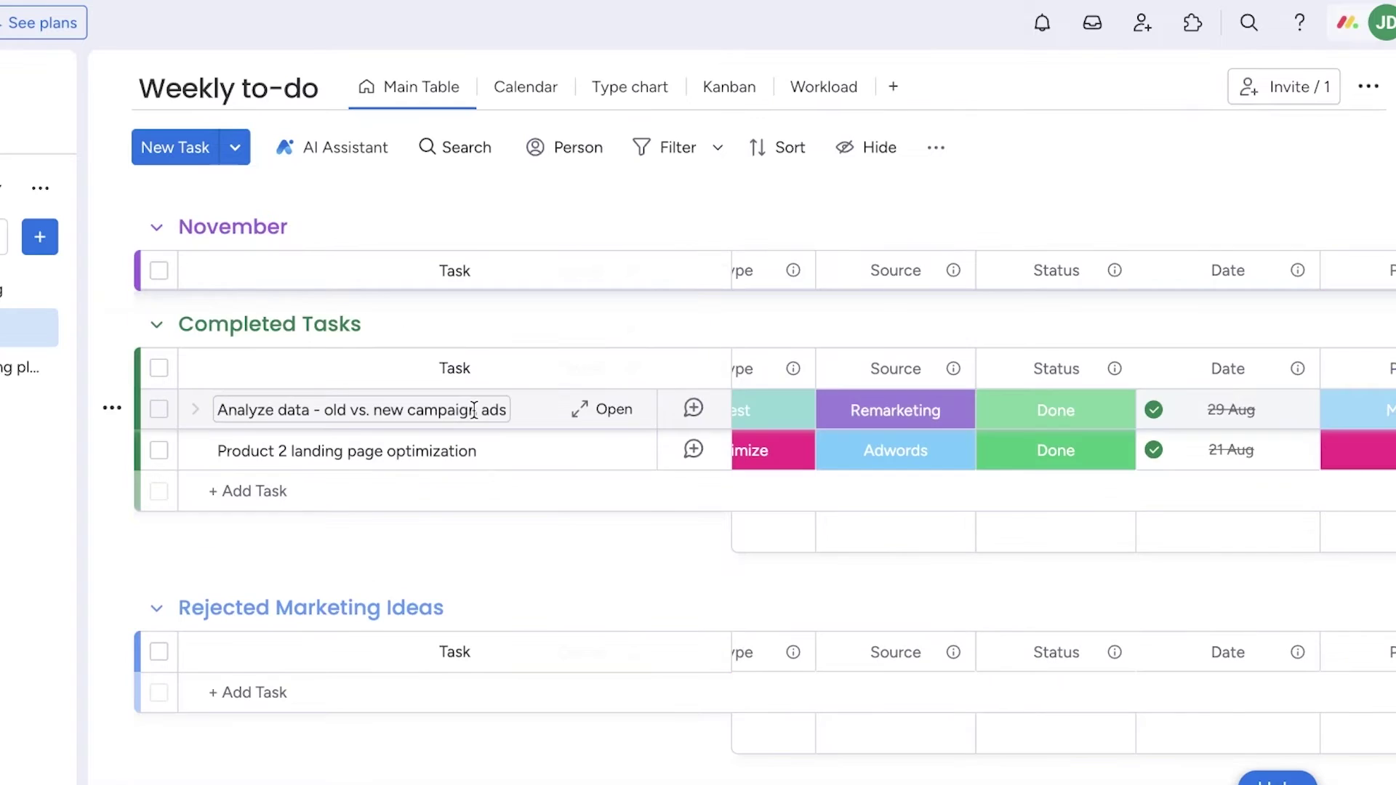
pyautogui.scroll(5, 399, 305)
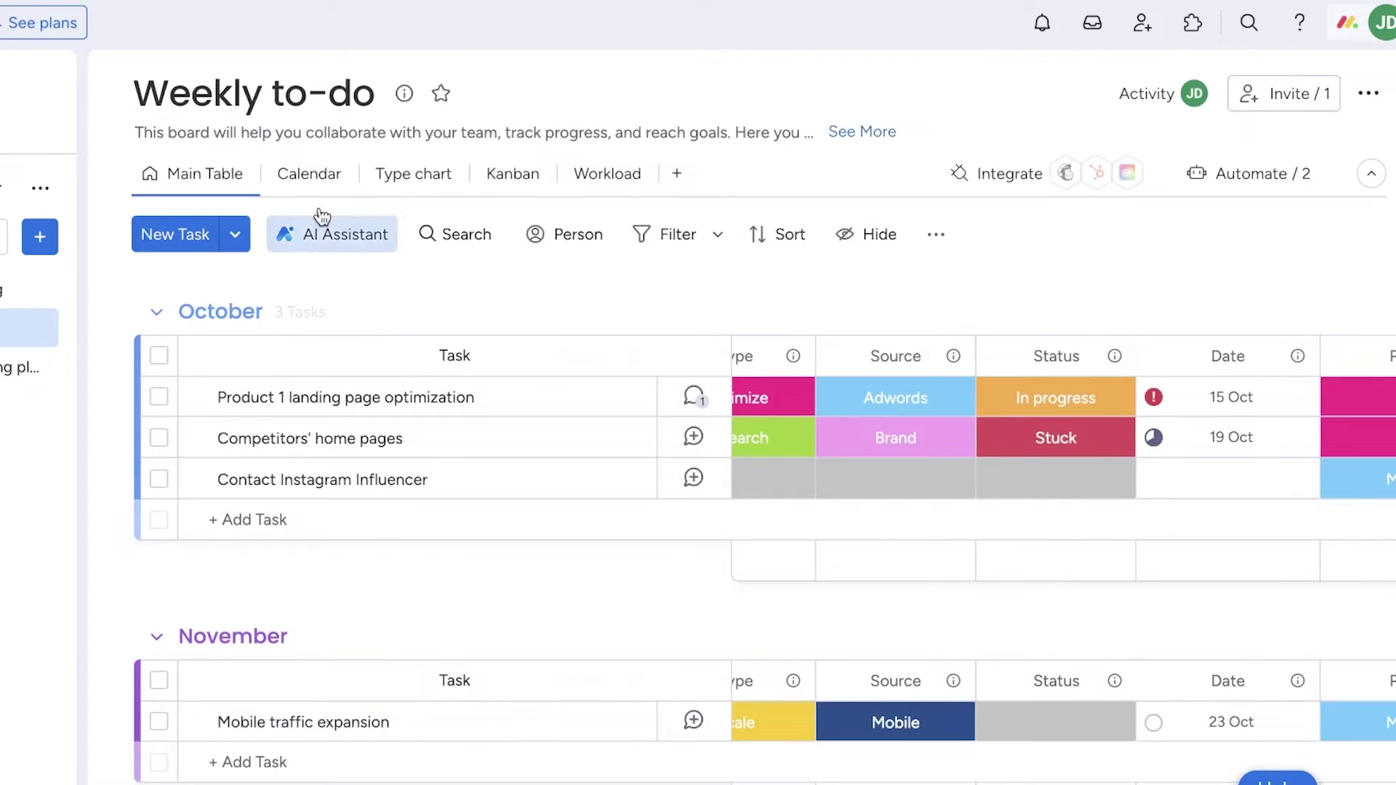
pyautogui.click(314, 171)
pyautogui.click(1200, 85)
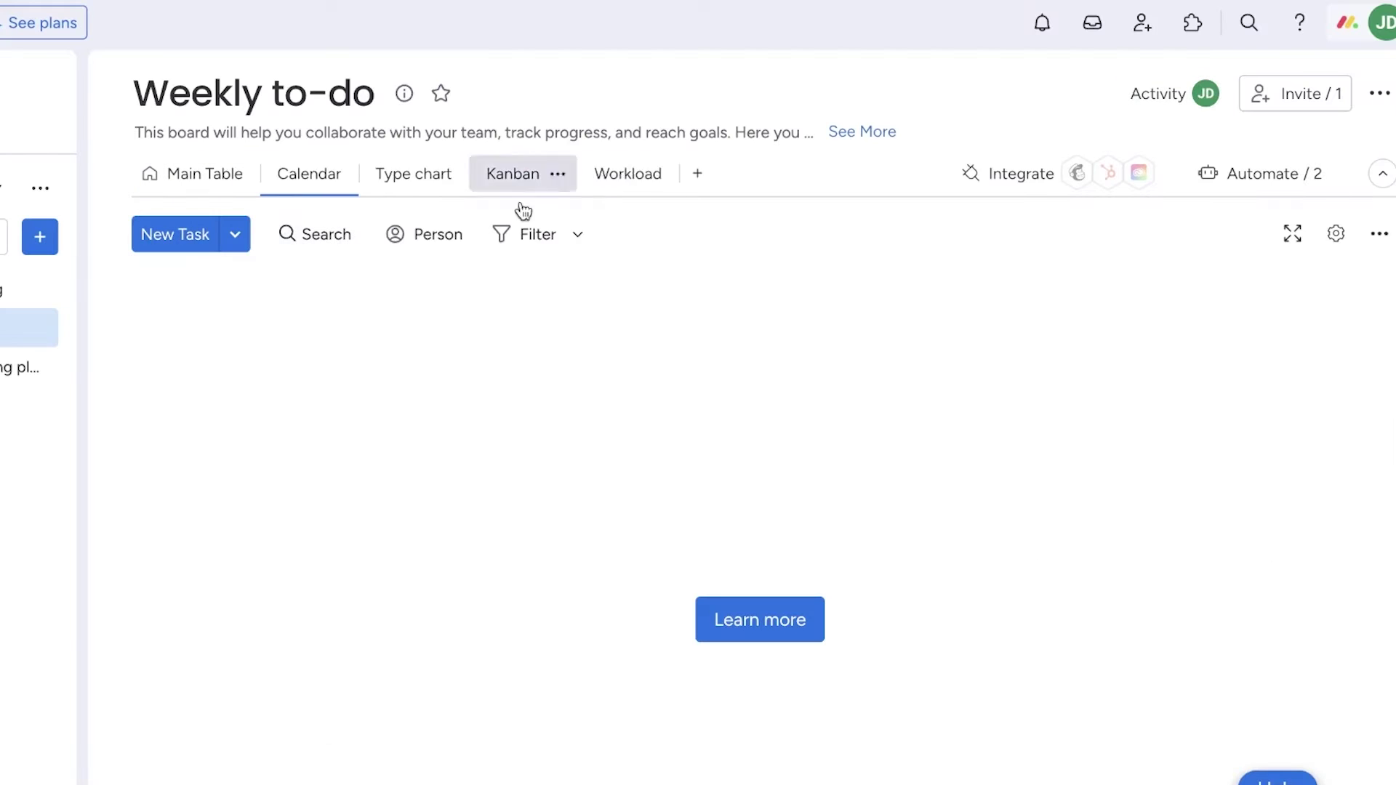
pyautogui.click(534, 182)
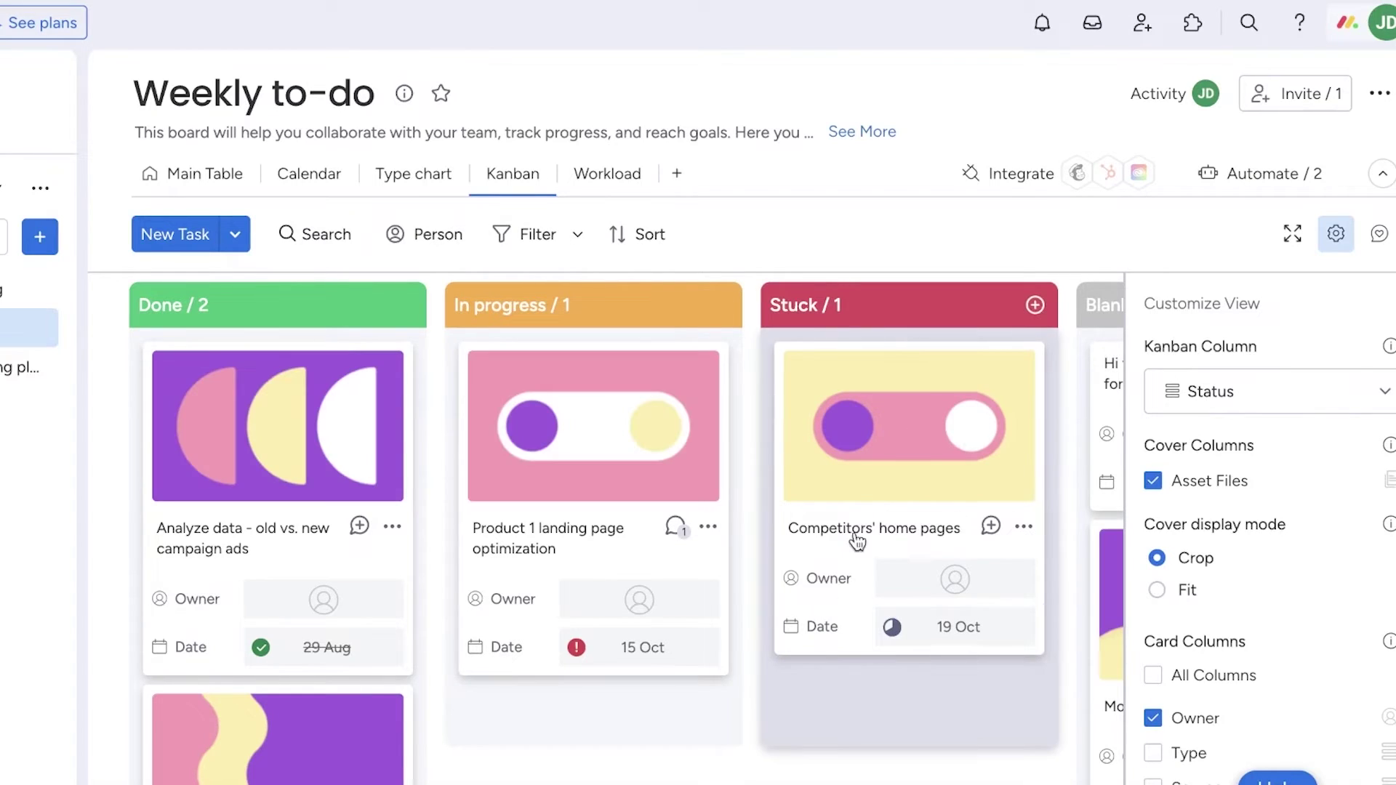
# Group the Kanban cards by Type, then regroup them by Priority and look through the priority columns
pyautogui.click(1234, 413)
pyautogui.click(1217, 455)
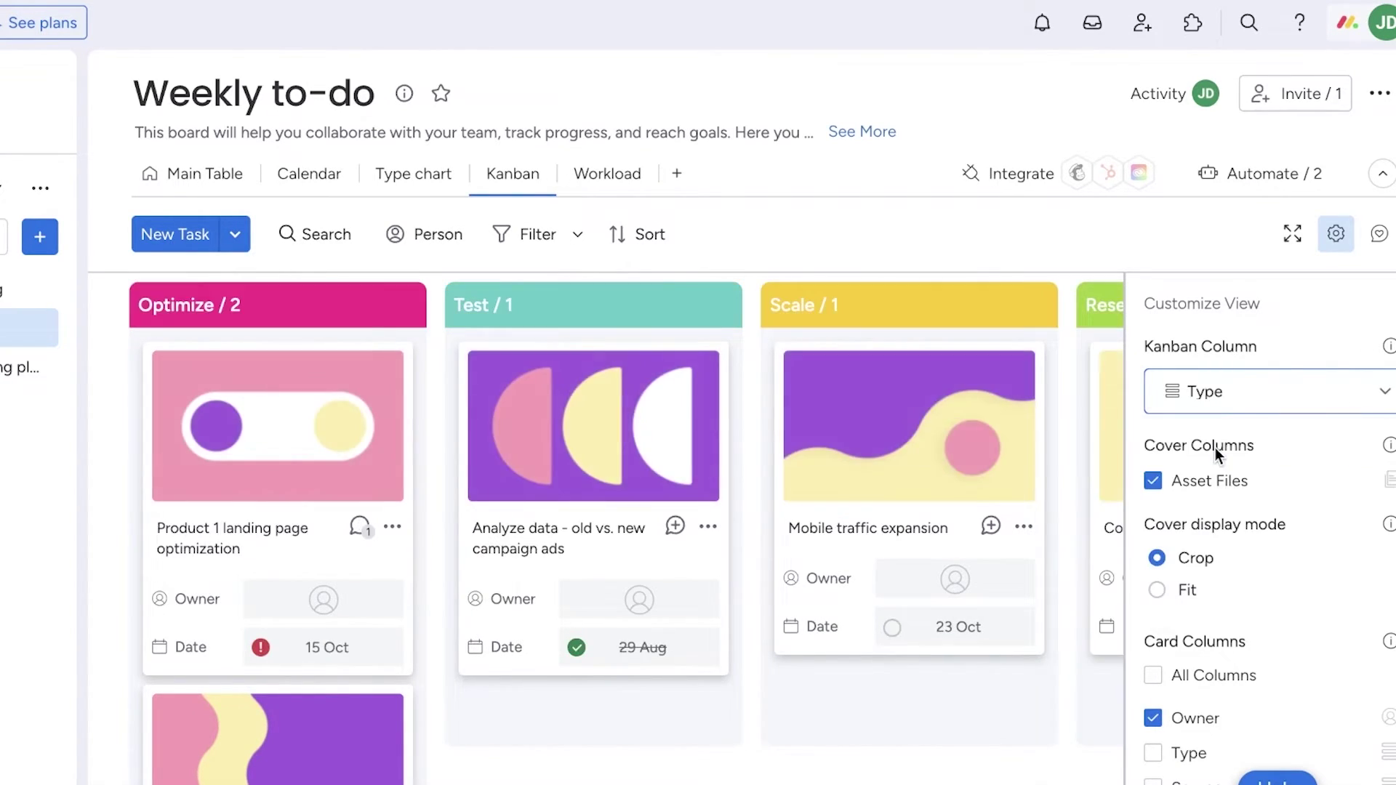
pyautogui.click(1205, 392)
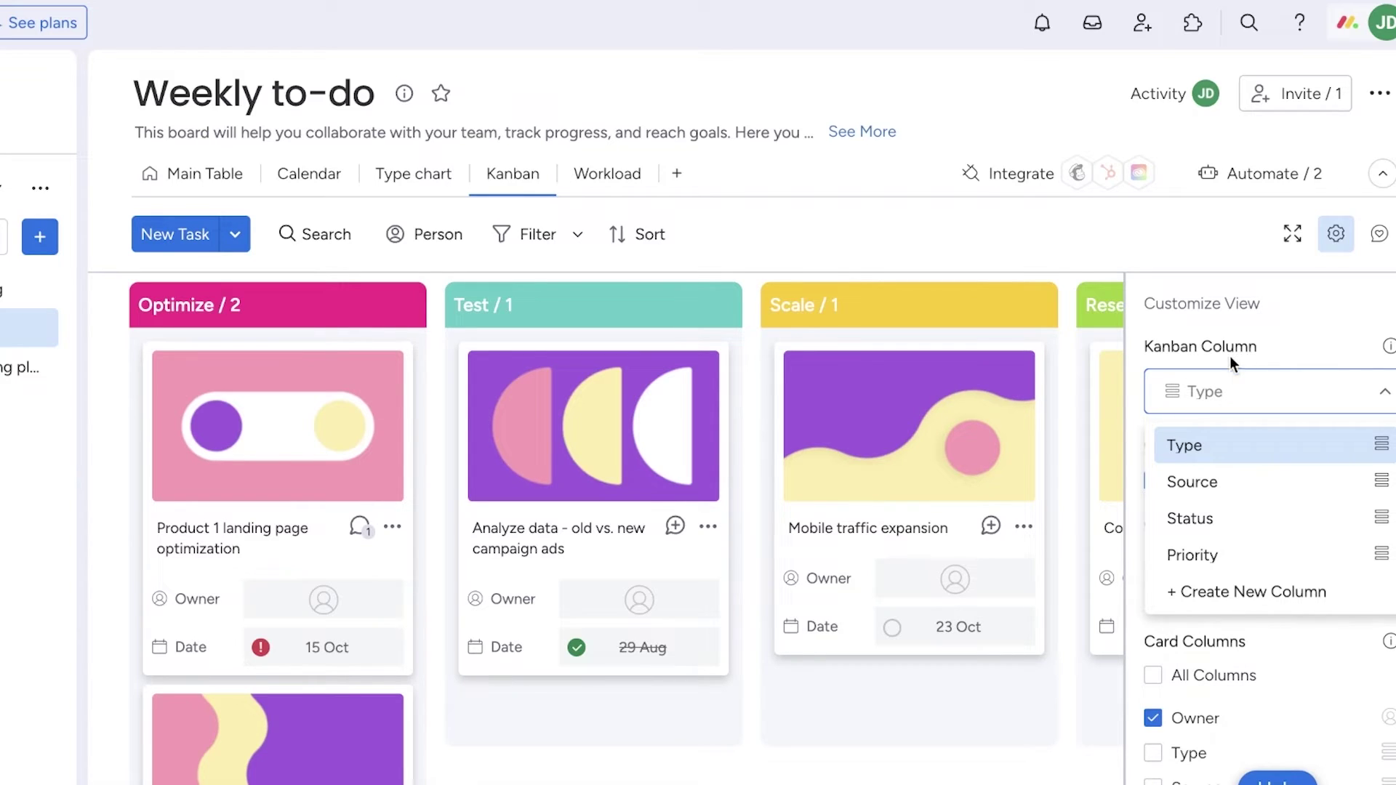
pyautogui.click(1226, 554)
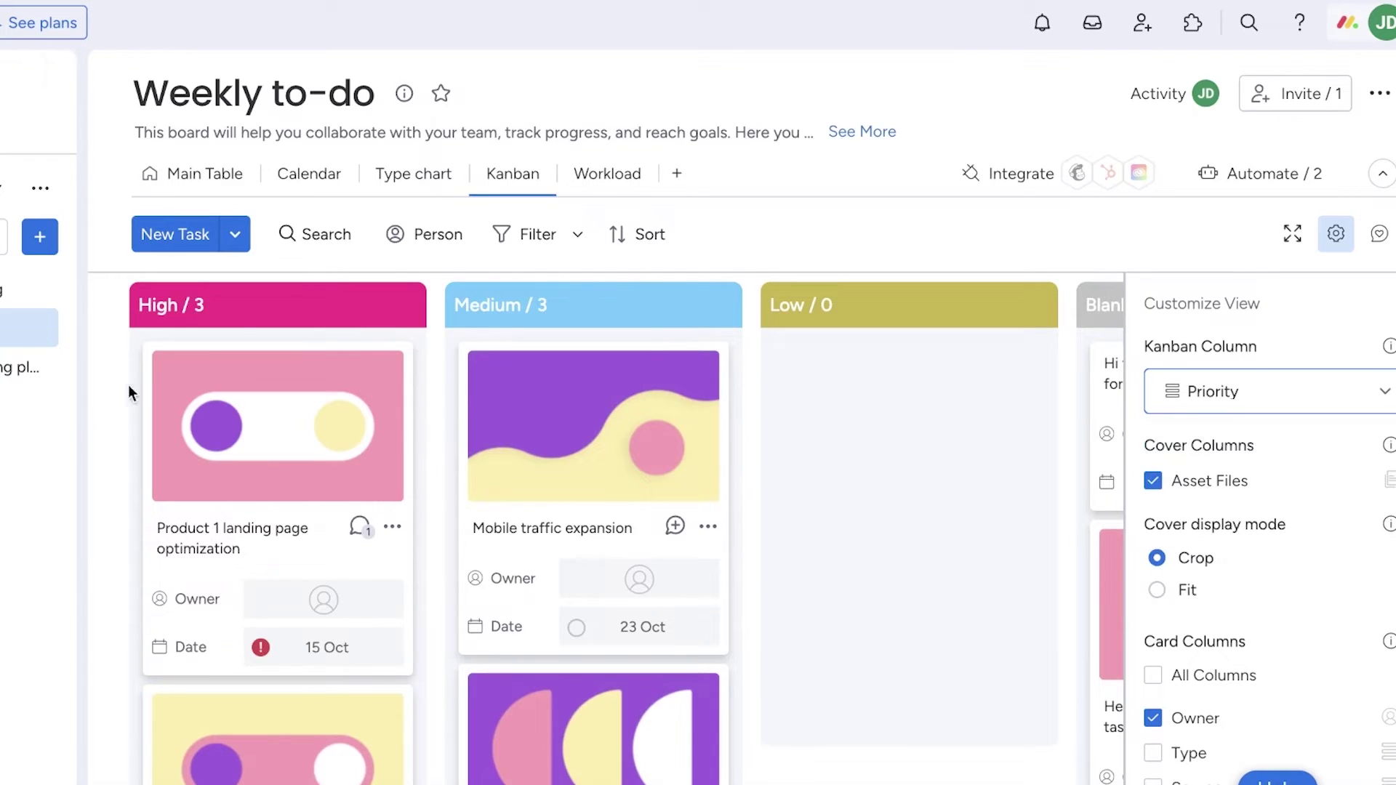
pyautogui.scroll(-3, 285, 709)
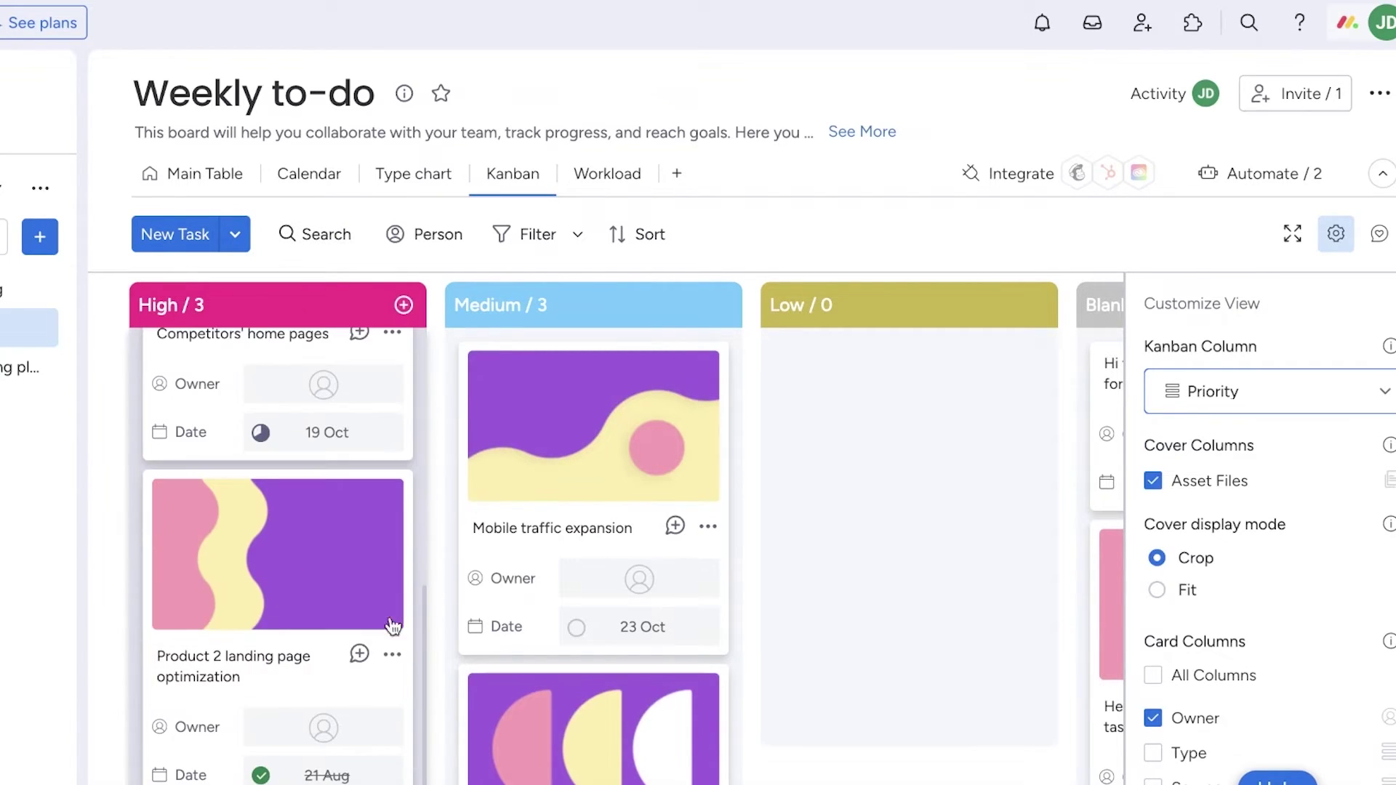
pyautogui.scroll(-1, 639, 711)
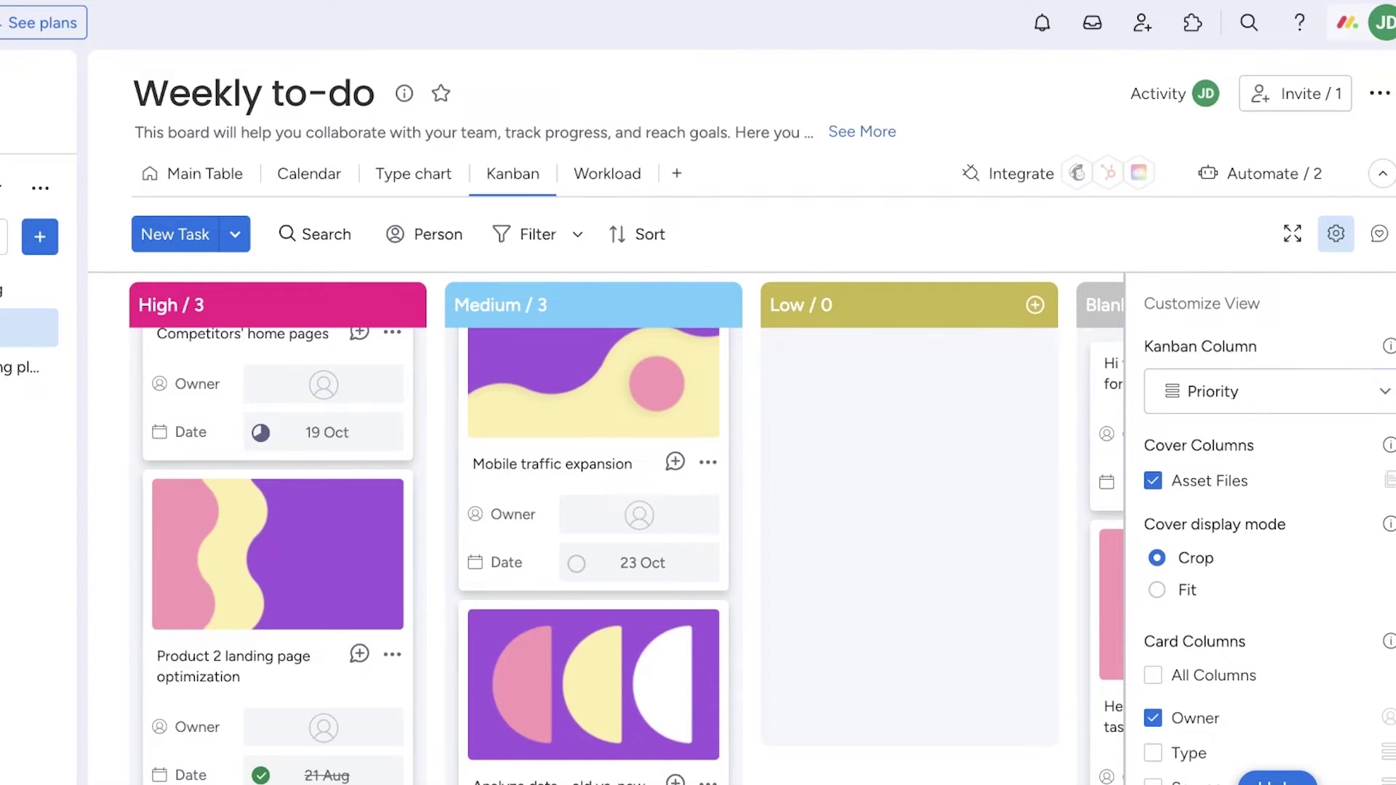
pyautogui.hscroll(5, 618, 531)
pyautogui.hscroll(-5, 618, 531)
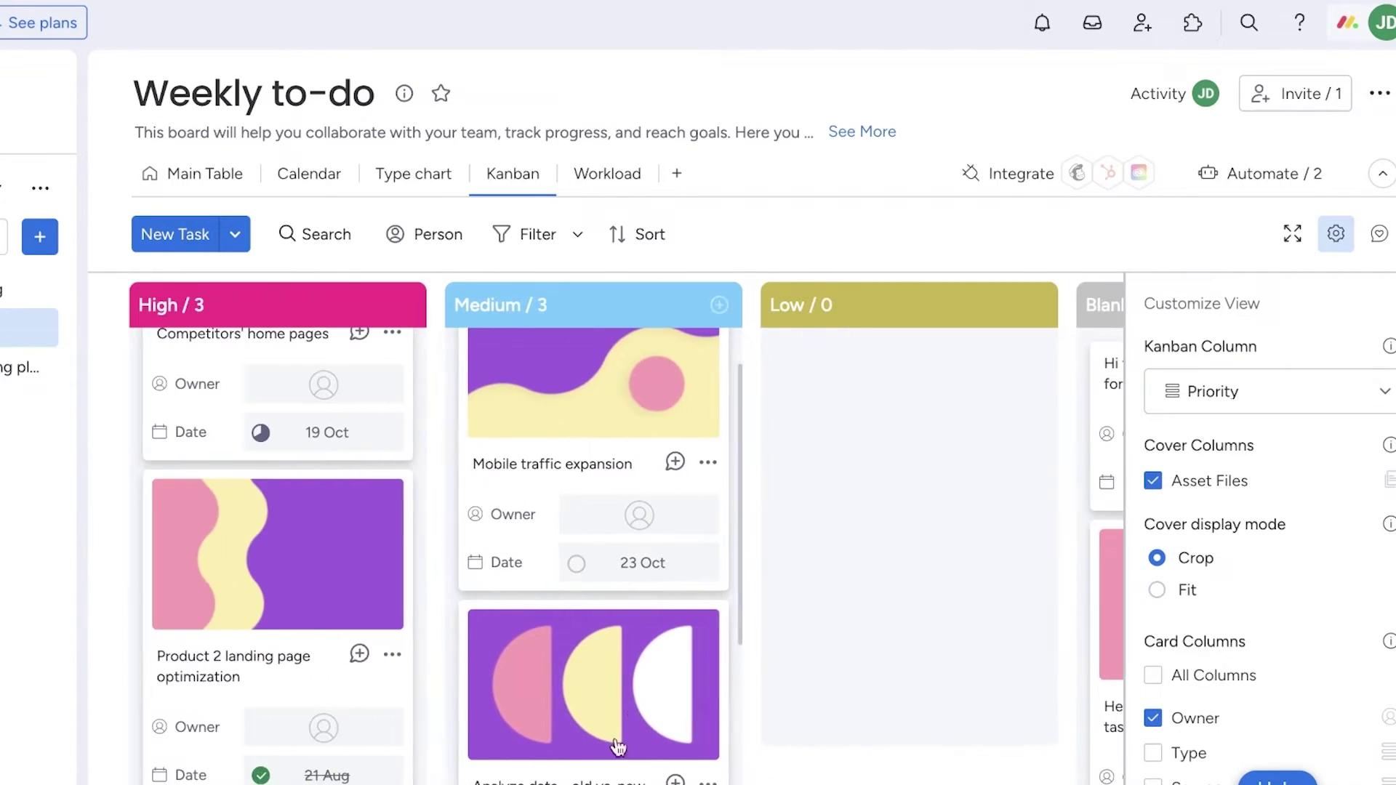
# Try showing all columns on the Kanban cards, then limit the card columns to Owner and Status and review the cards
pyautogui.click(1266, 391)
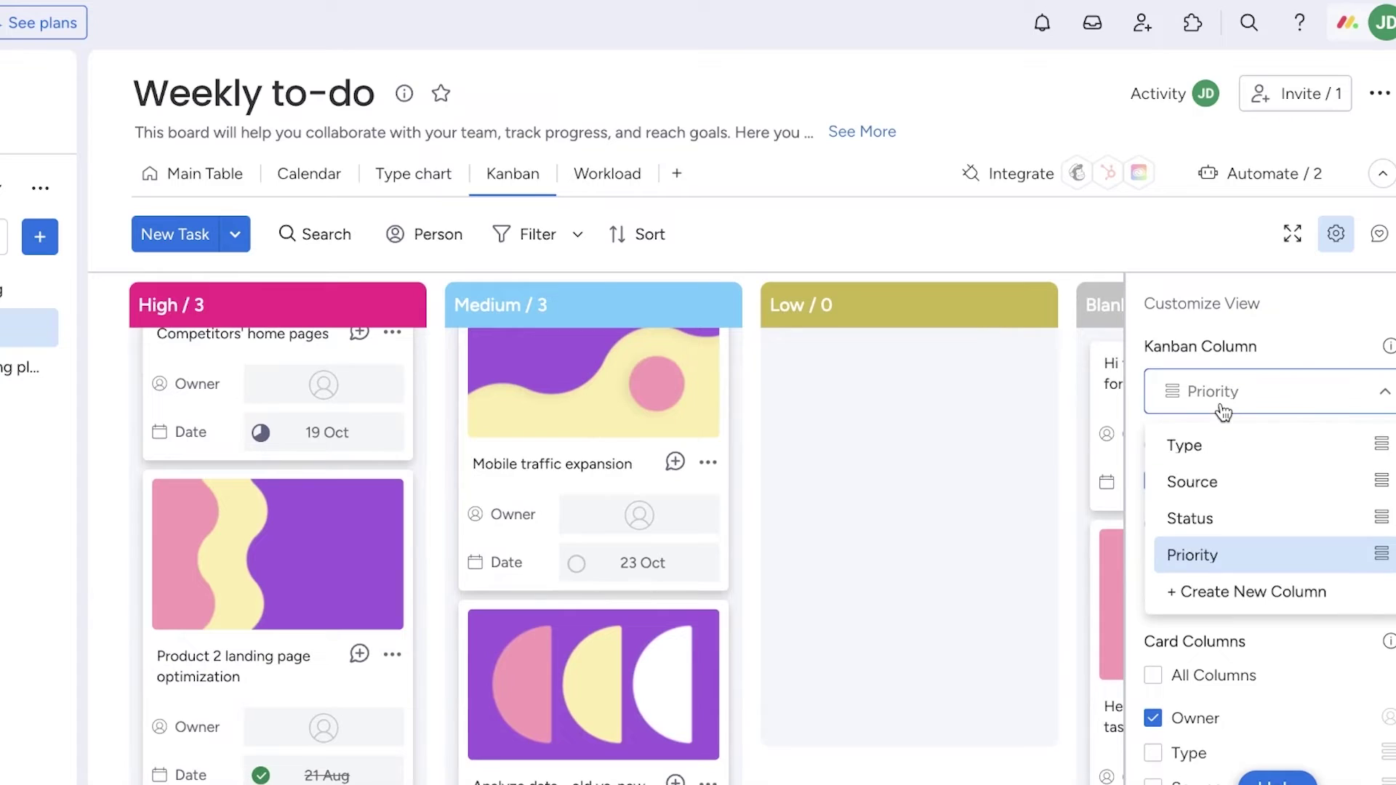
pyautogui.click(1169, 639)
pyautogui.click(1155, 678)
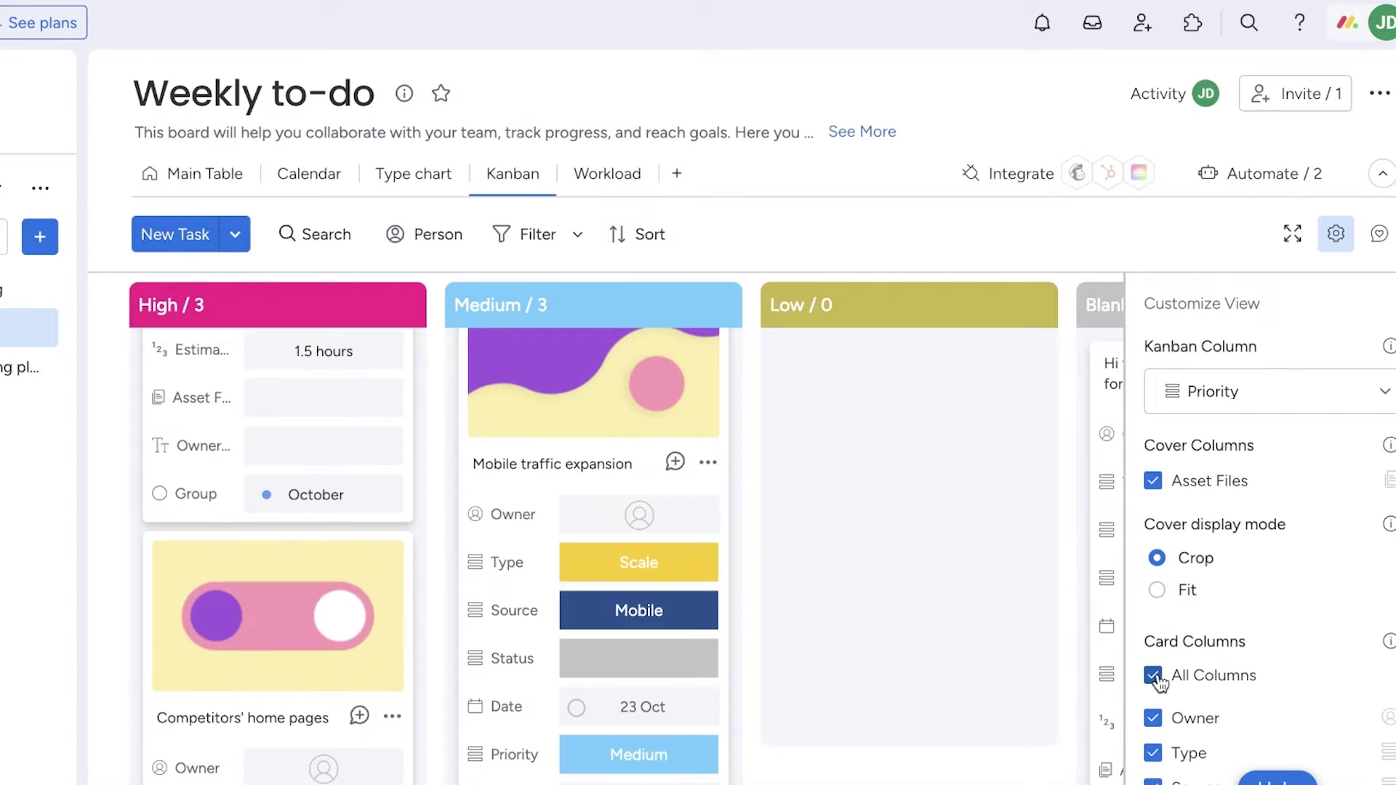
pyautogui.click(1166, 676)
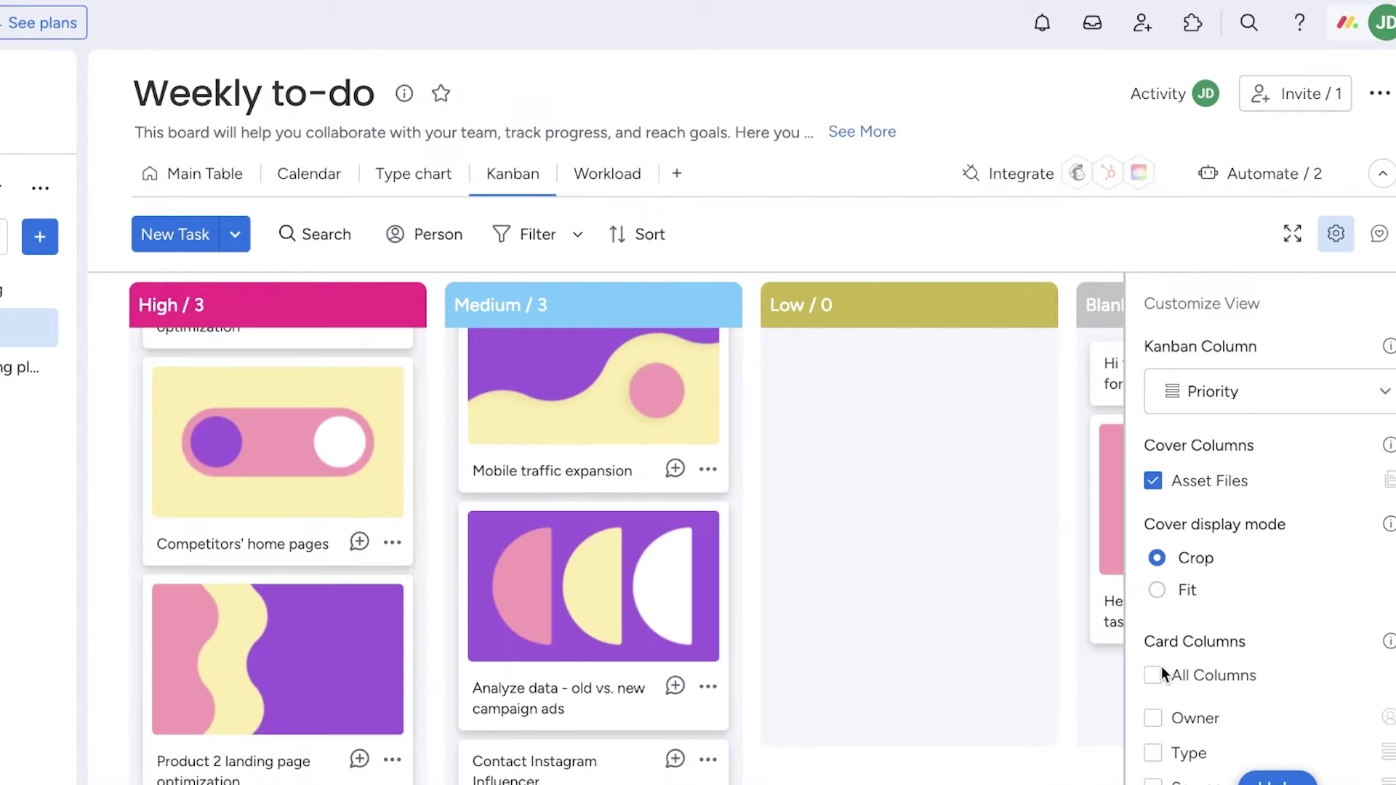
pyautogui.scroll(-3, 1162, 676)
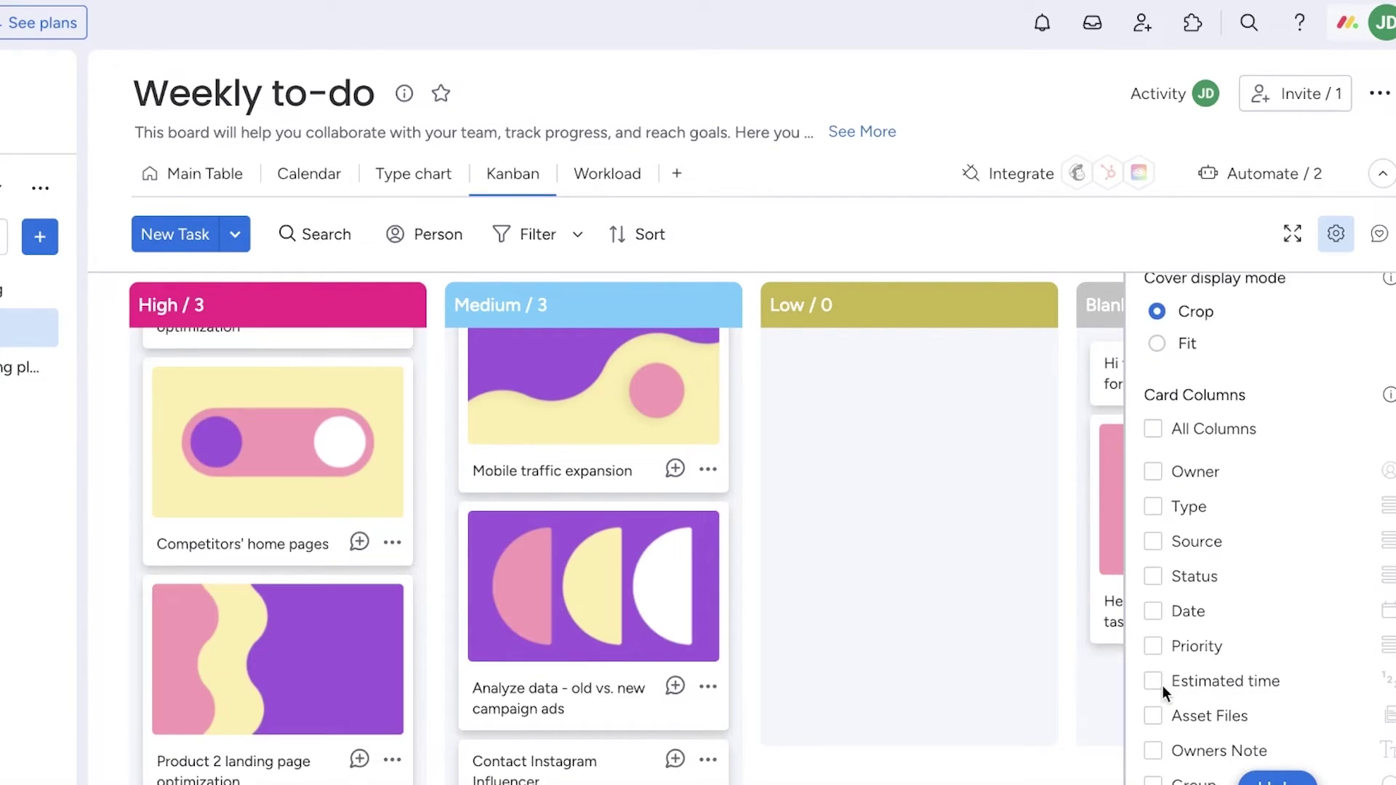
pyautogui.click(1153, 577)
pyautogui.click(1153, 471)
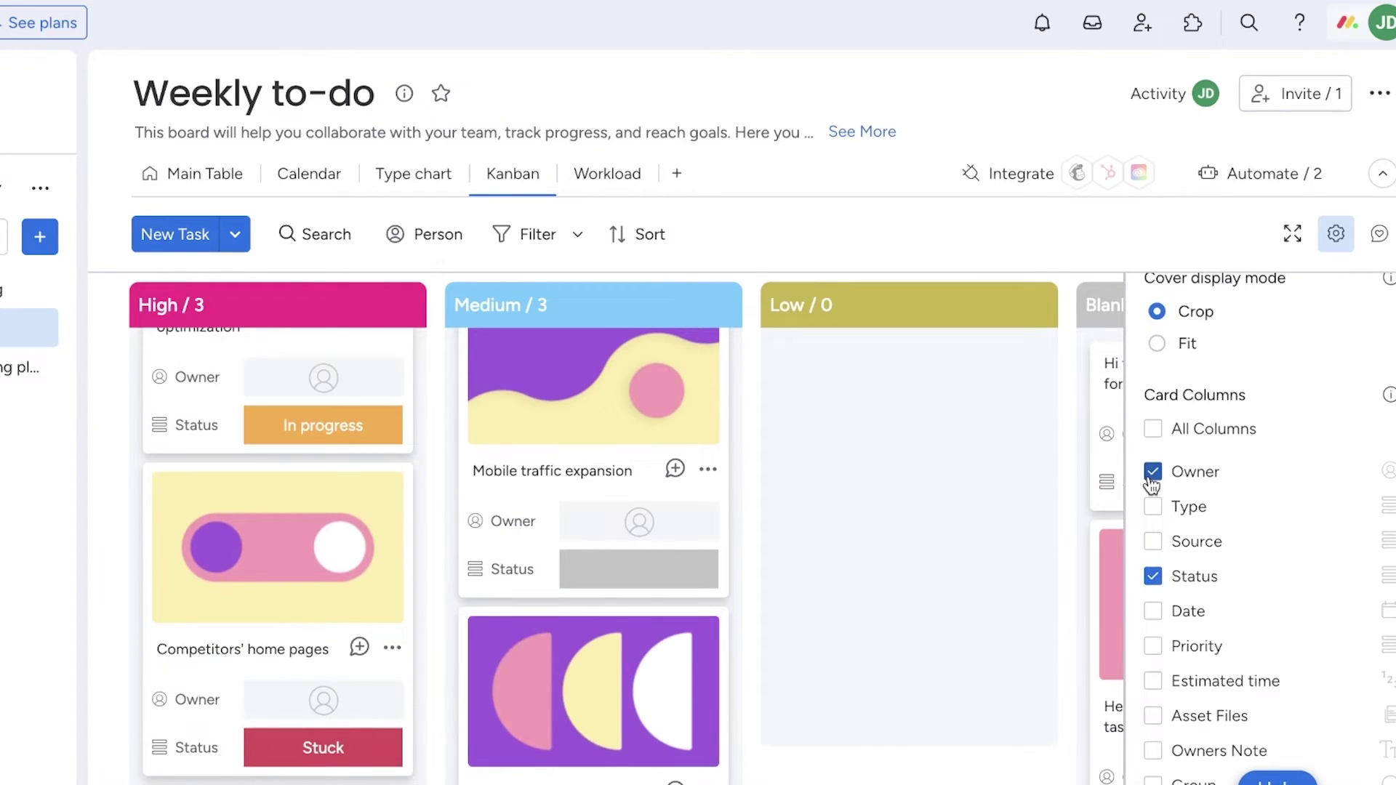
pyautogui.scroll(3, 286, 329)
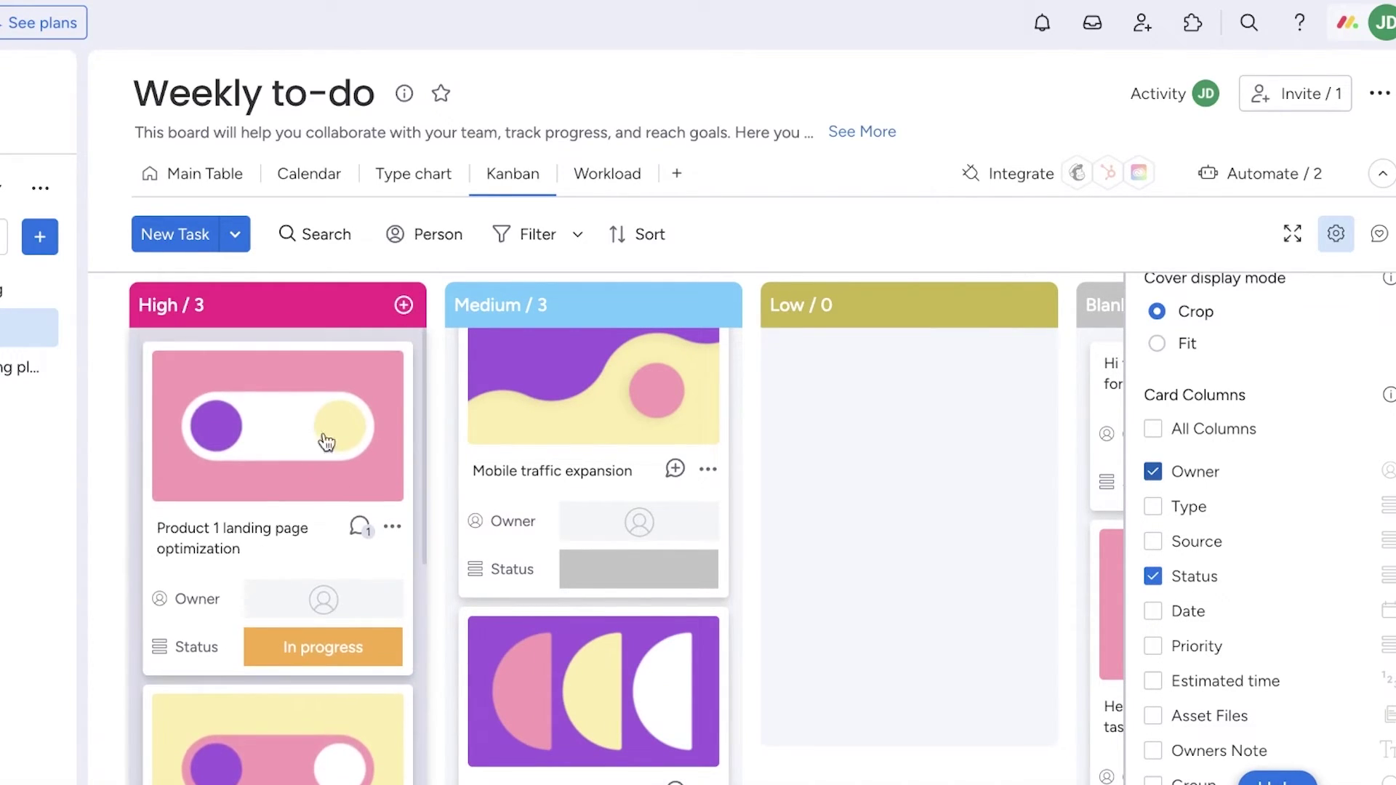
pyautogui.scroll(-2, 1265, 582)
pyautogui.scroll(5, 1251, 540)
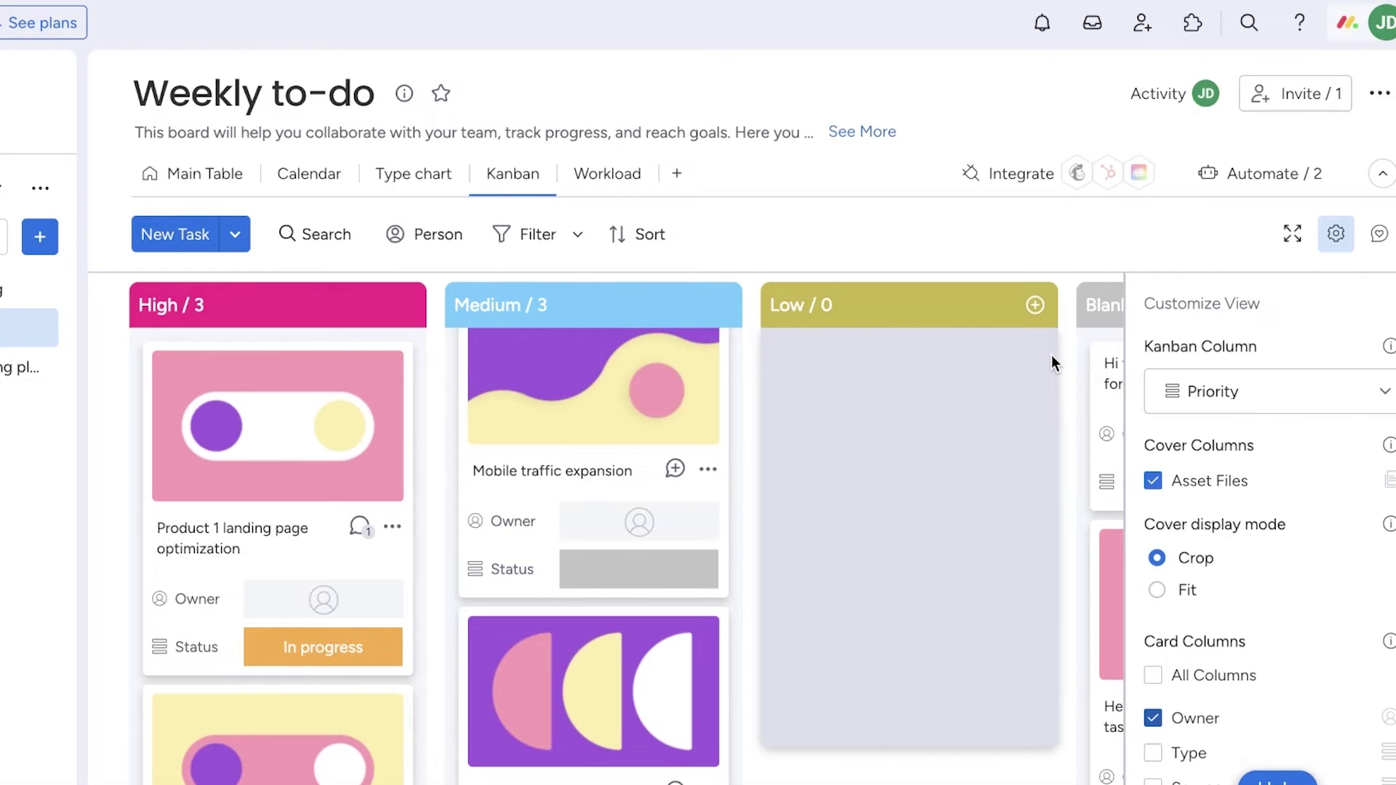
pyautogui.scroll(-5, 1350, 378)
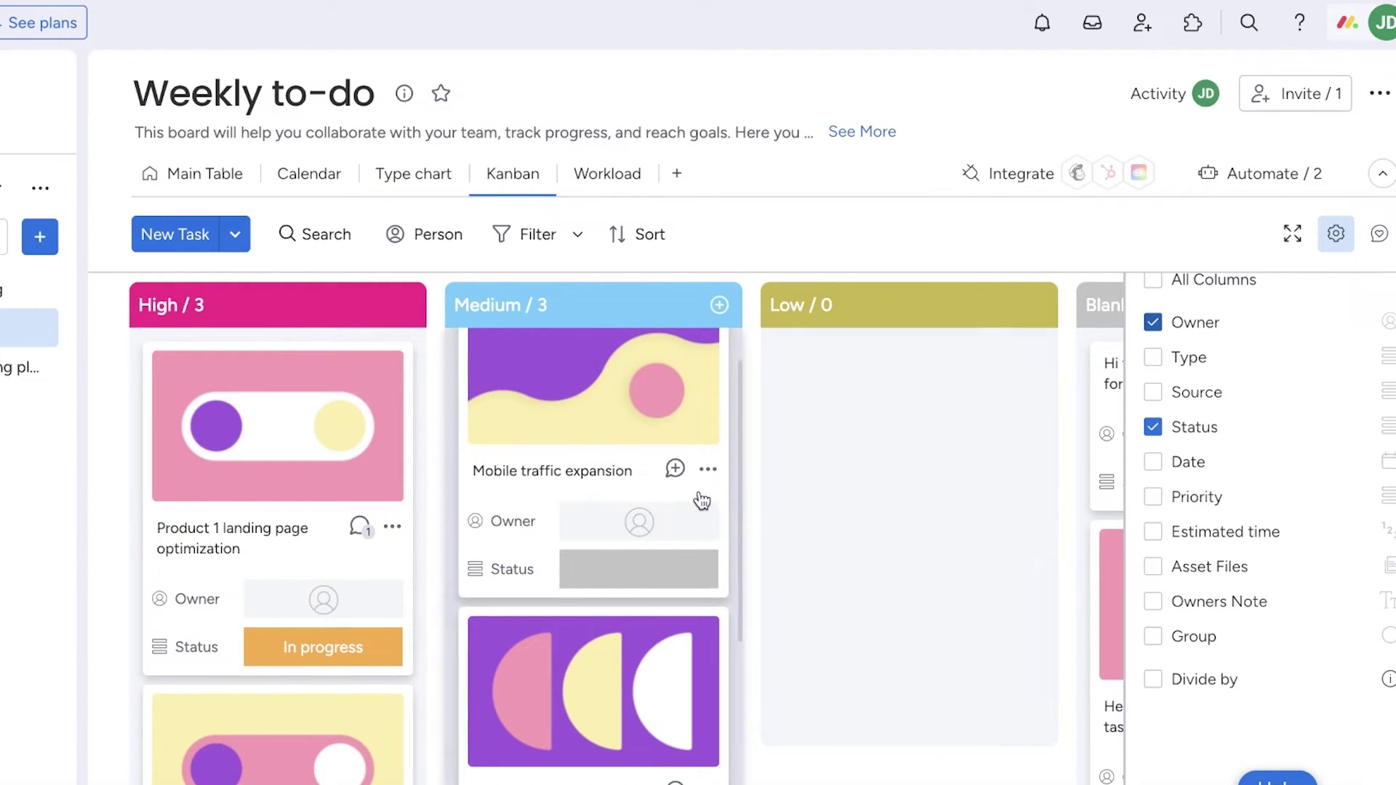
pyautogui.scroll(2, 701, 502)
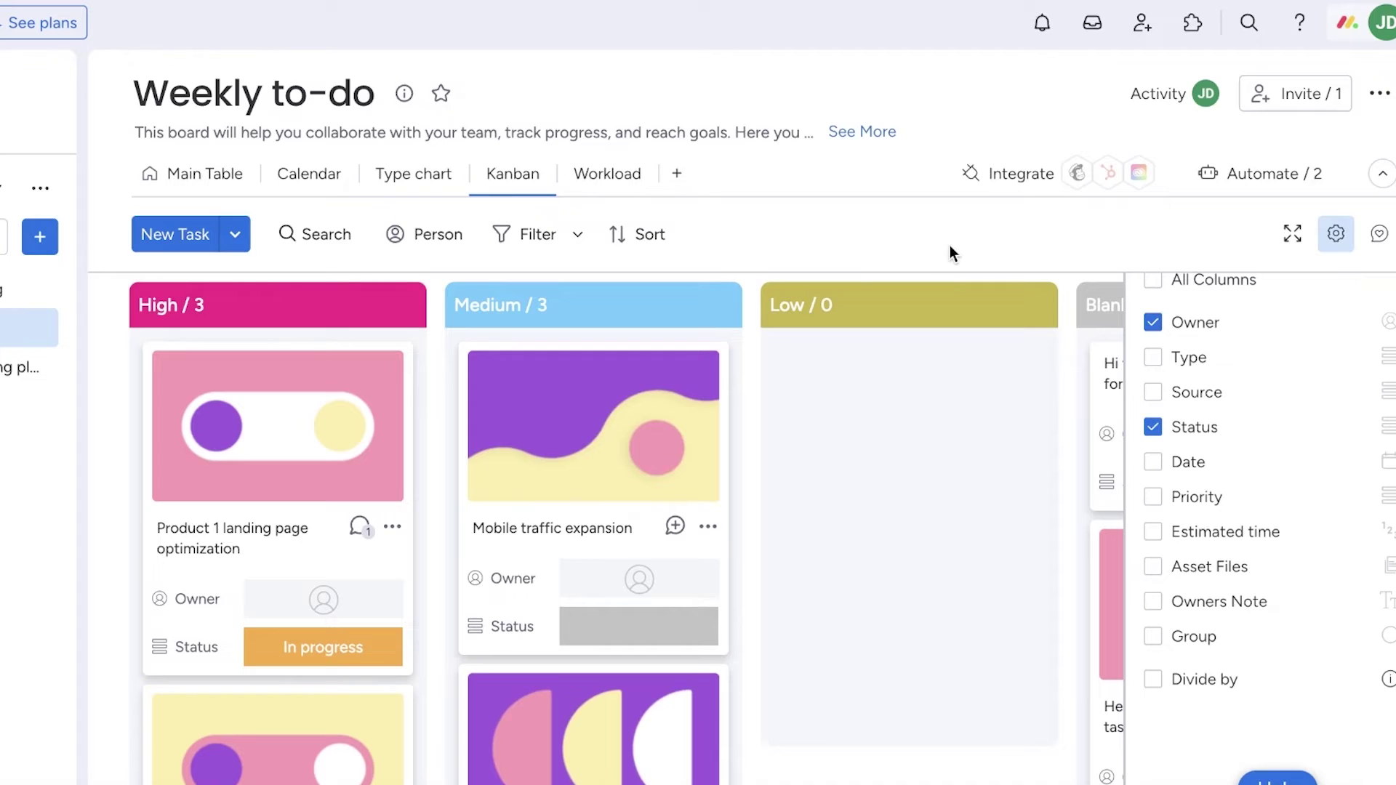
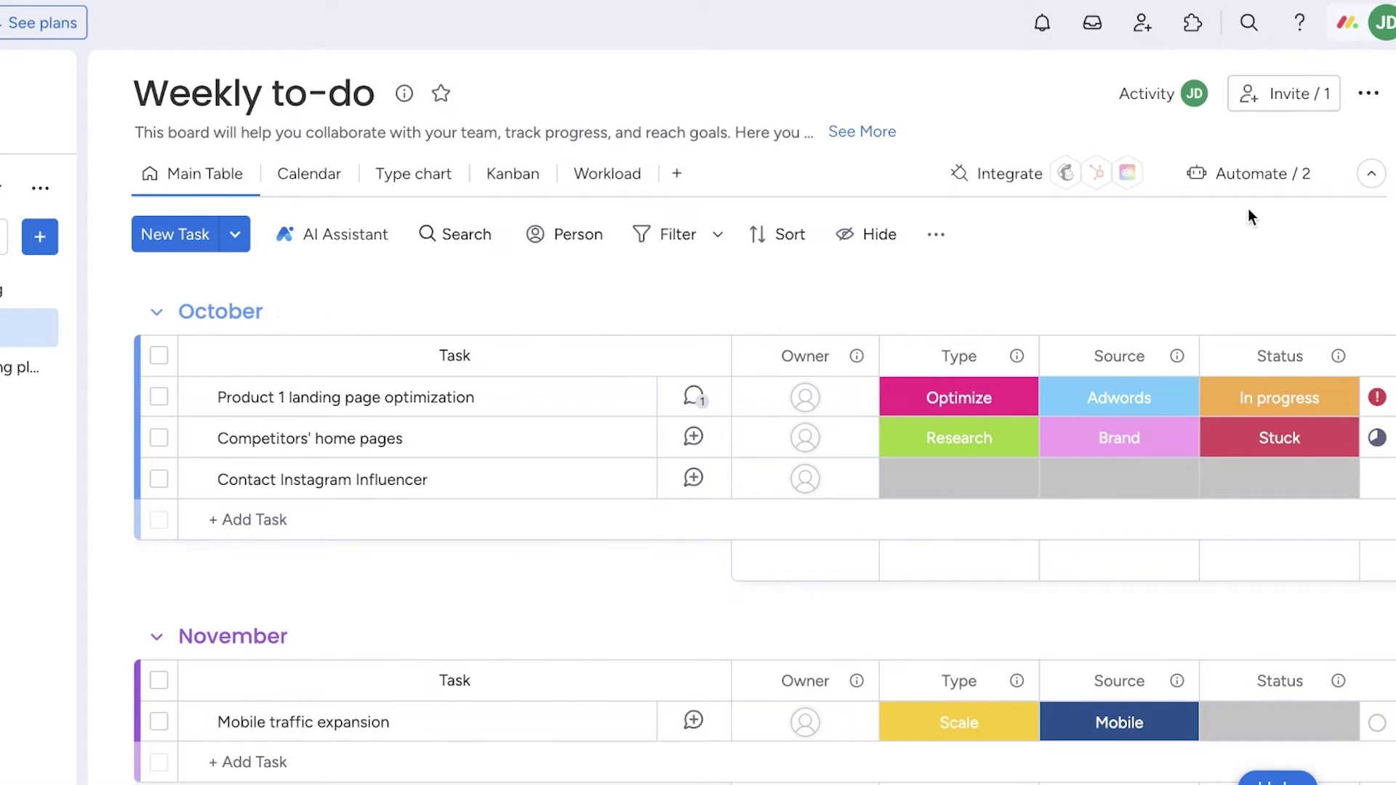
# Turn off the board automation that moves items to Completed Tasks when Status changes to Done
pyautogui.click(1256, 174)
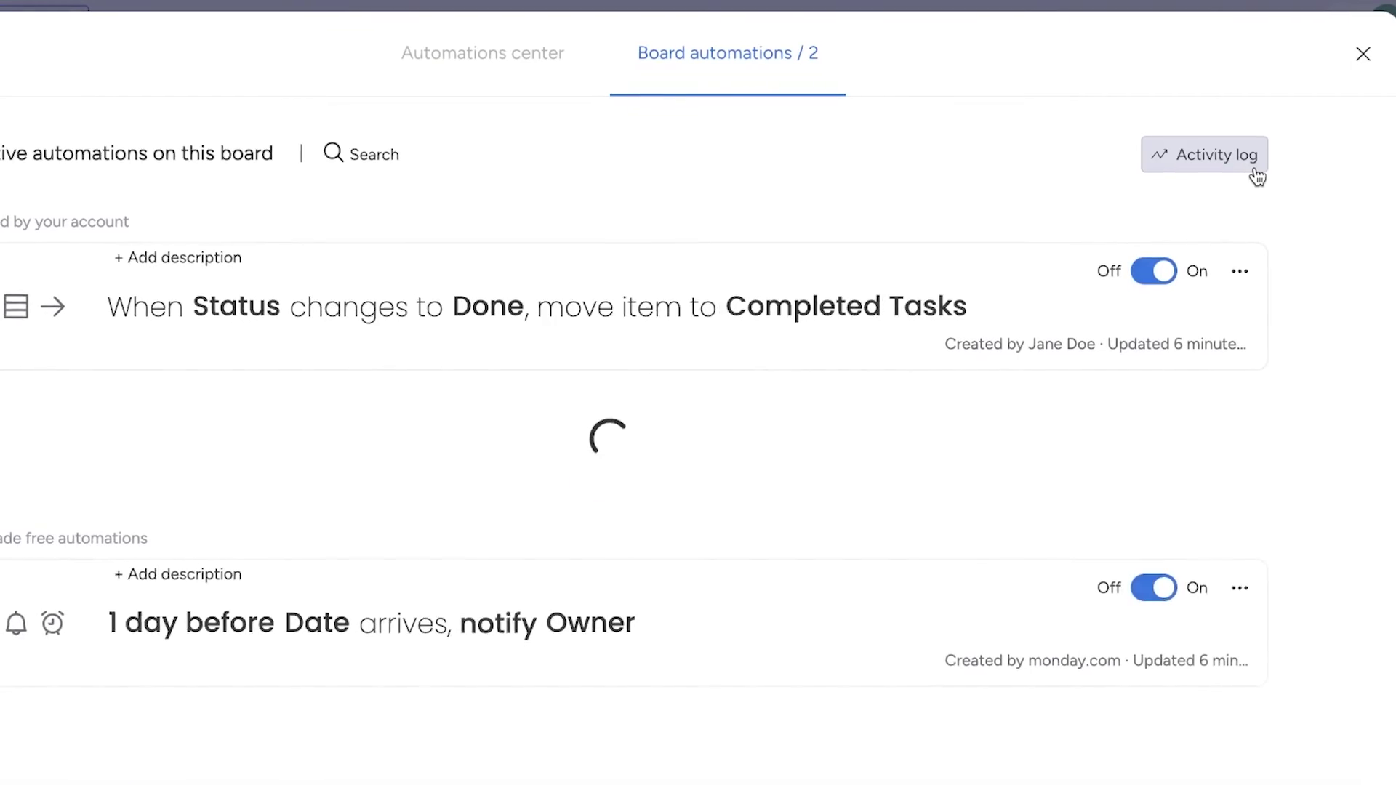
pyautogui.click(1156, 151)
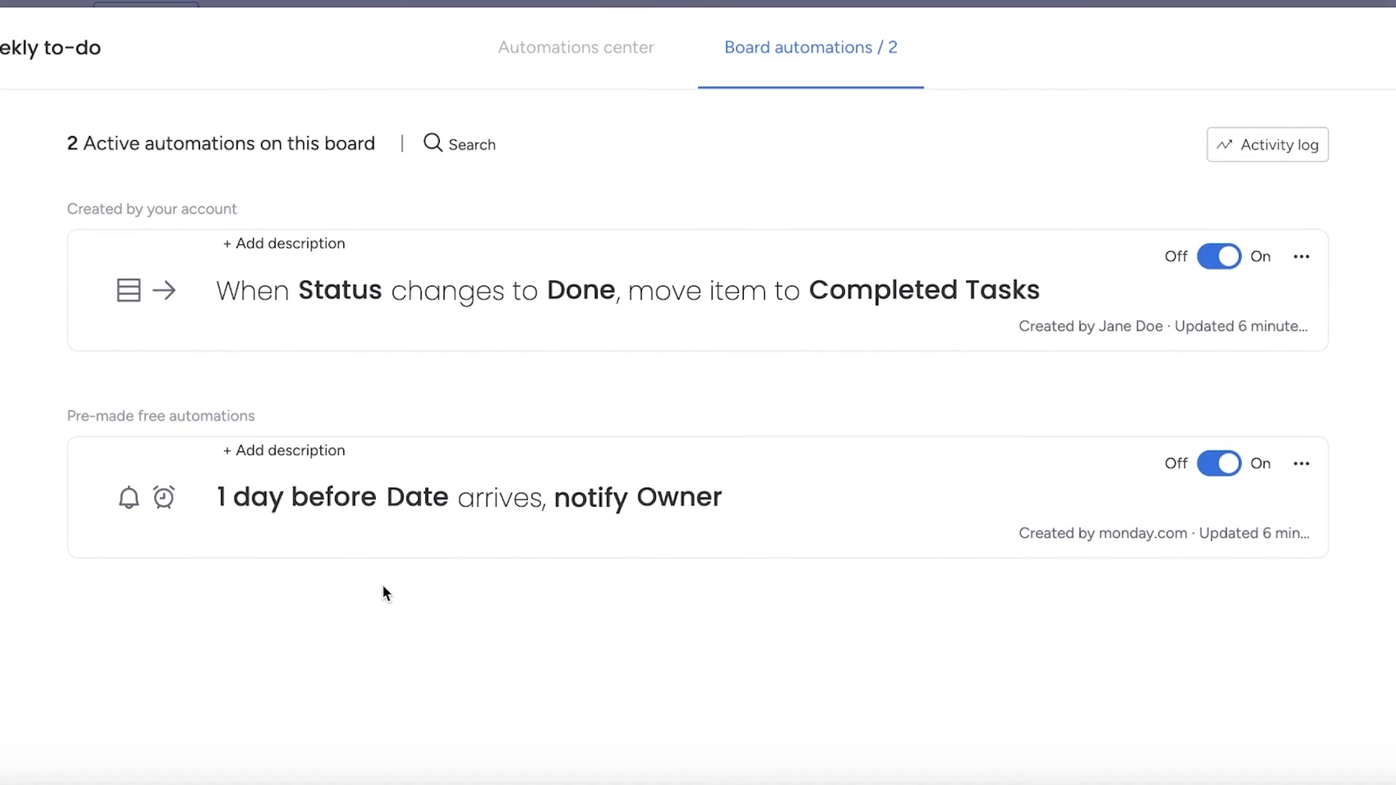
pyautogui.click(1302, 263)
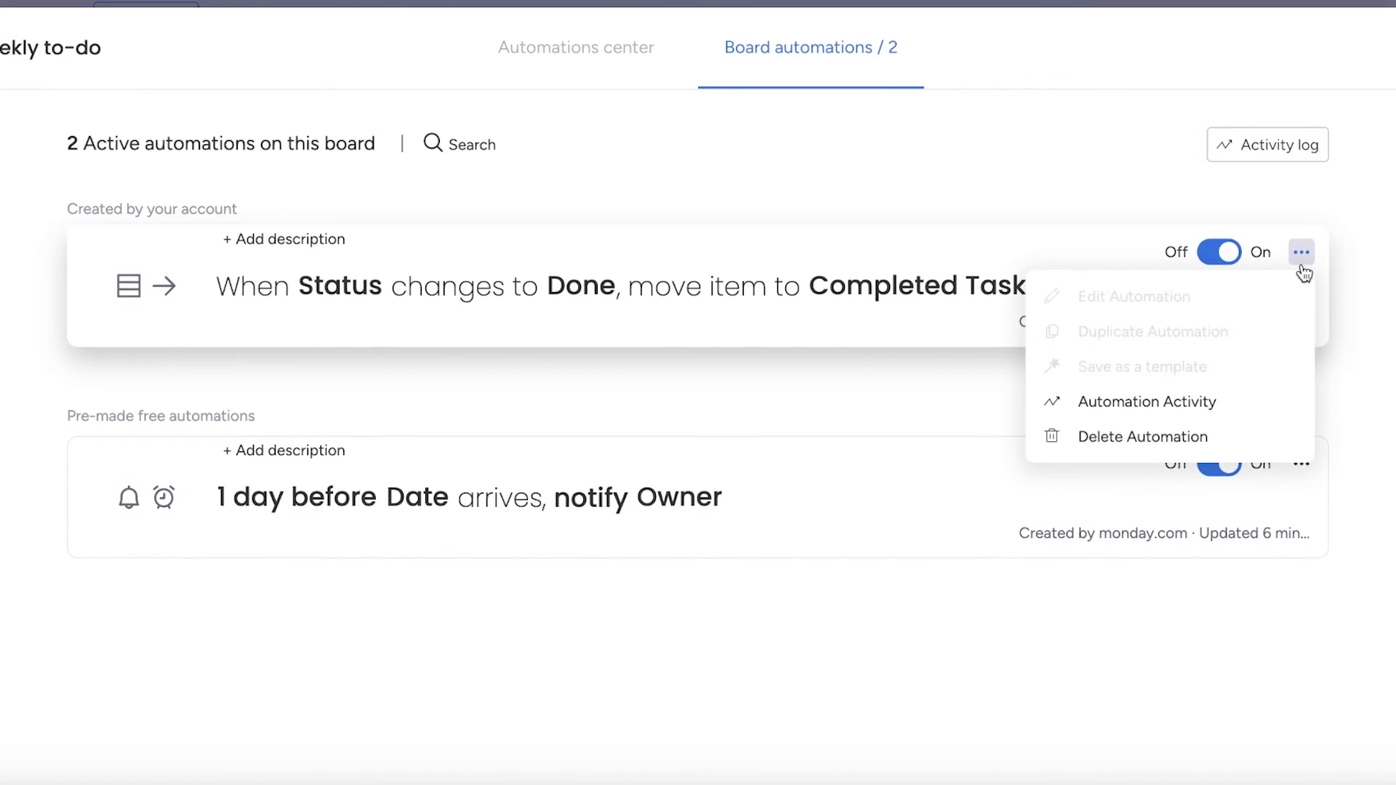
pyautogui.click(1198, 234)
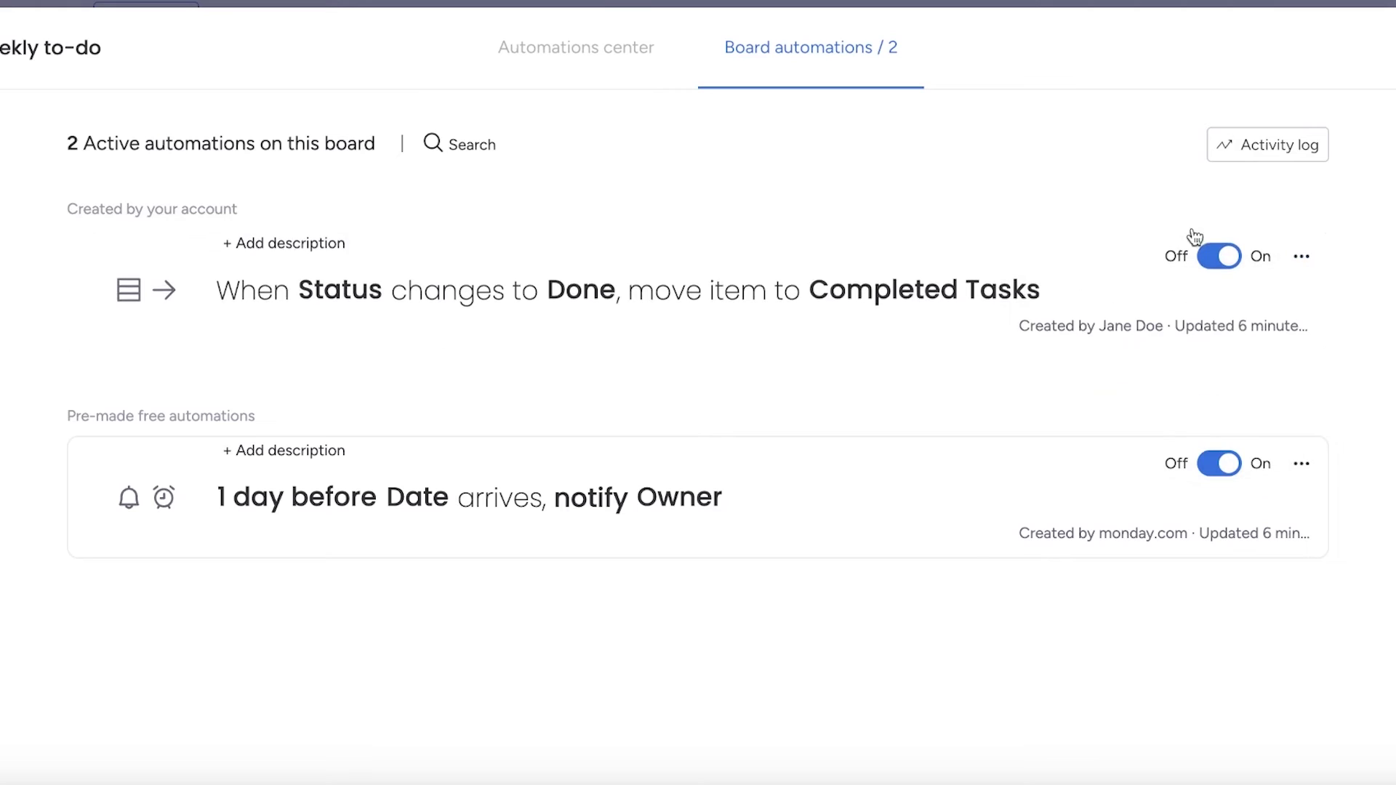
pyautogui.click(1220, 256)
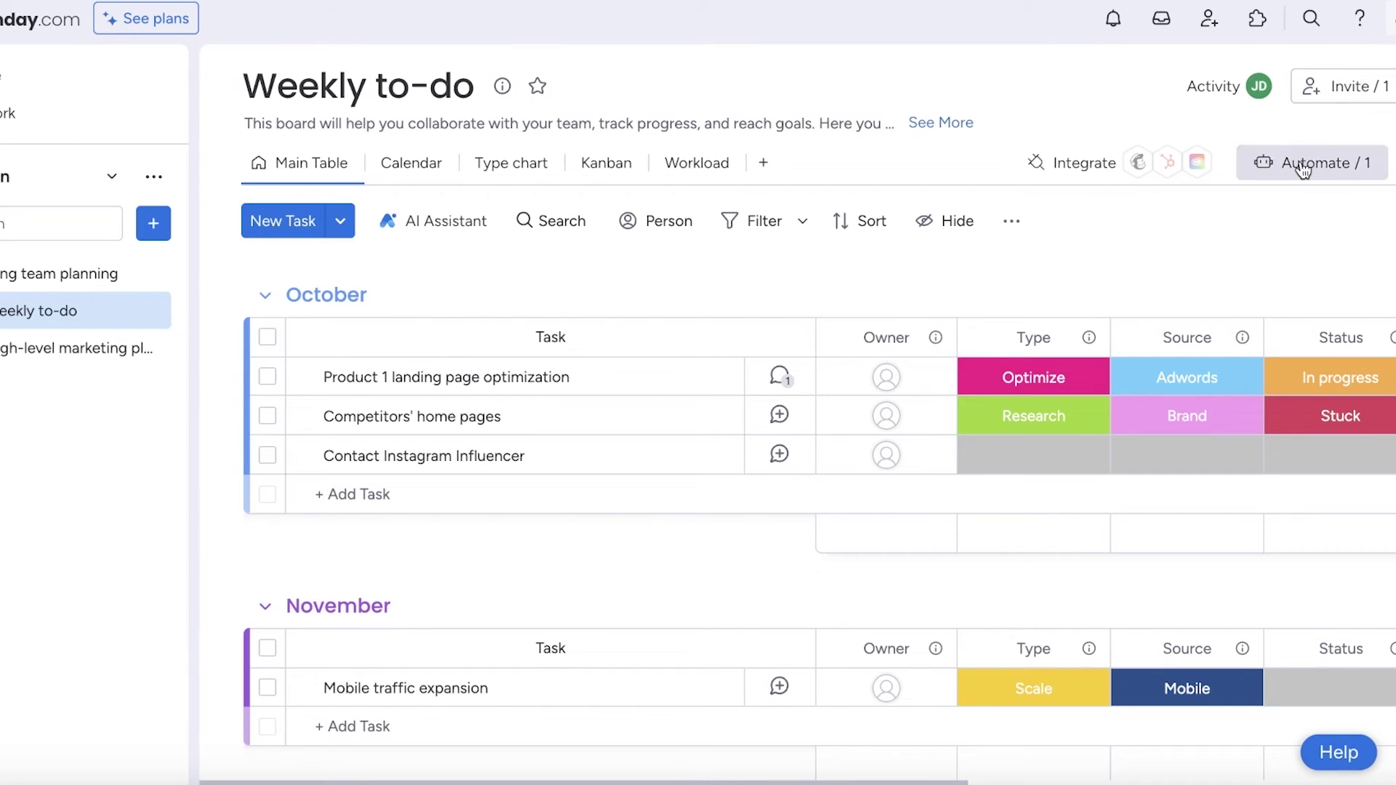
# Edit the board's date reminder automation so it triggers 3 days before the date arrives
pyautogui.click(1301, 75)
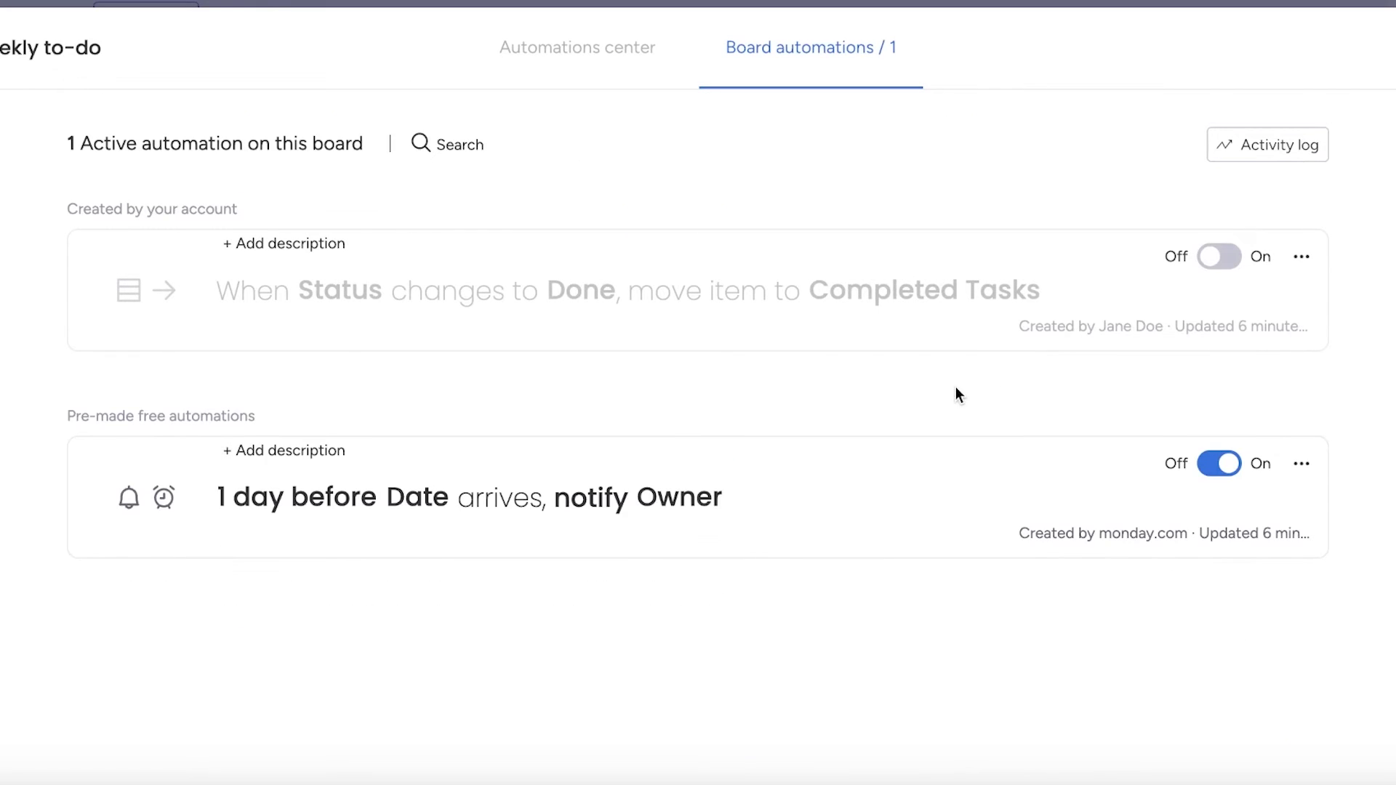
pyautogui.click(1305, 486)
pyautogui.click(231, 325)
pyautogui.click(486, 290)
pyautogui.click(256, 339)
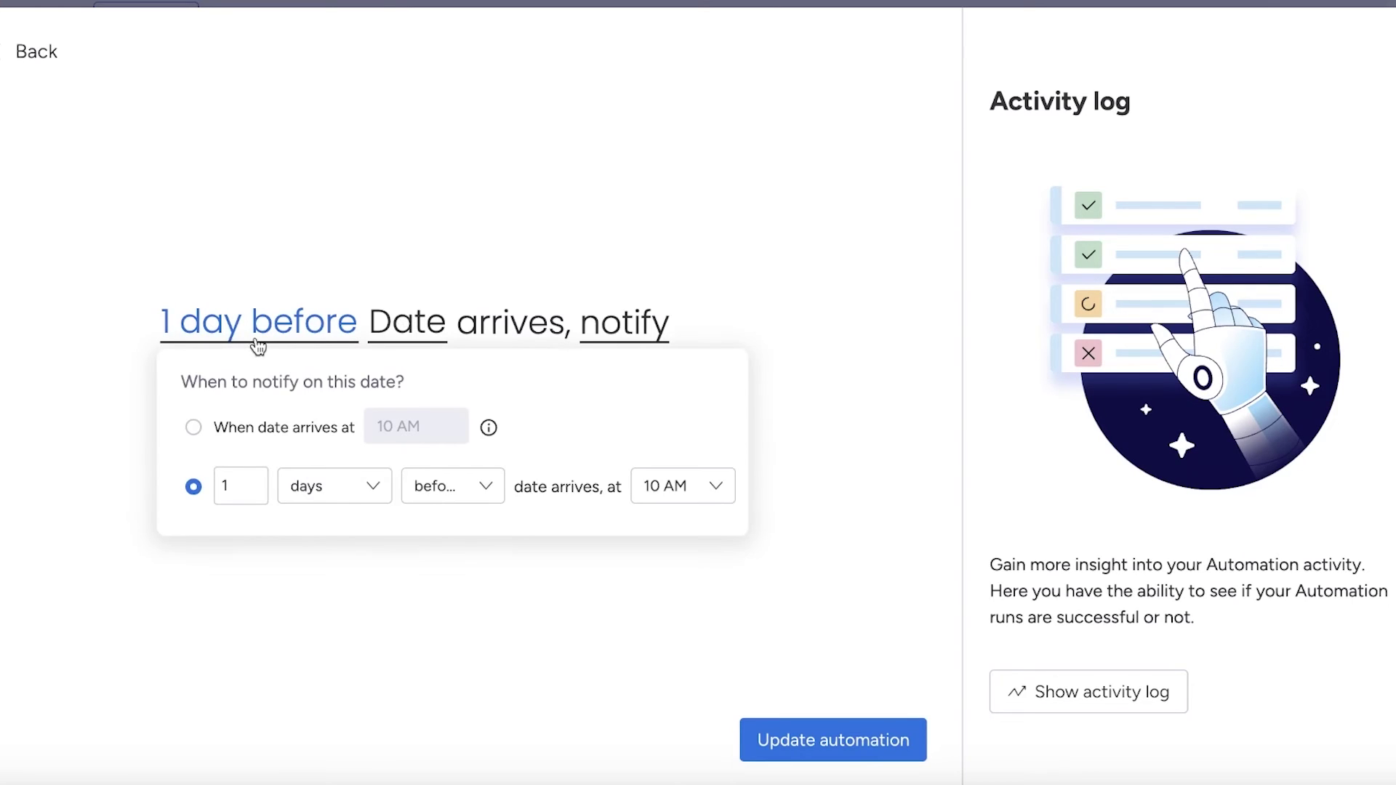
pyautogui.click(240, 486)
pyautogui.press('BackSpace')
pyautogui.write('3')
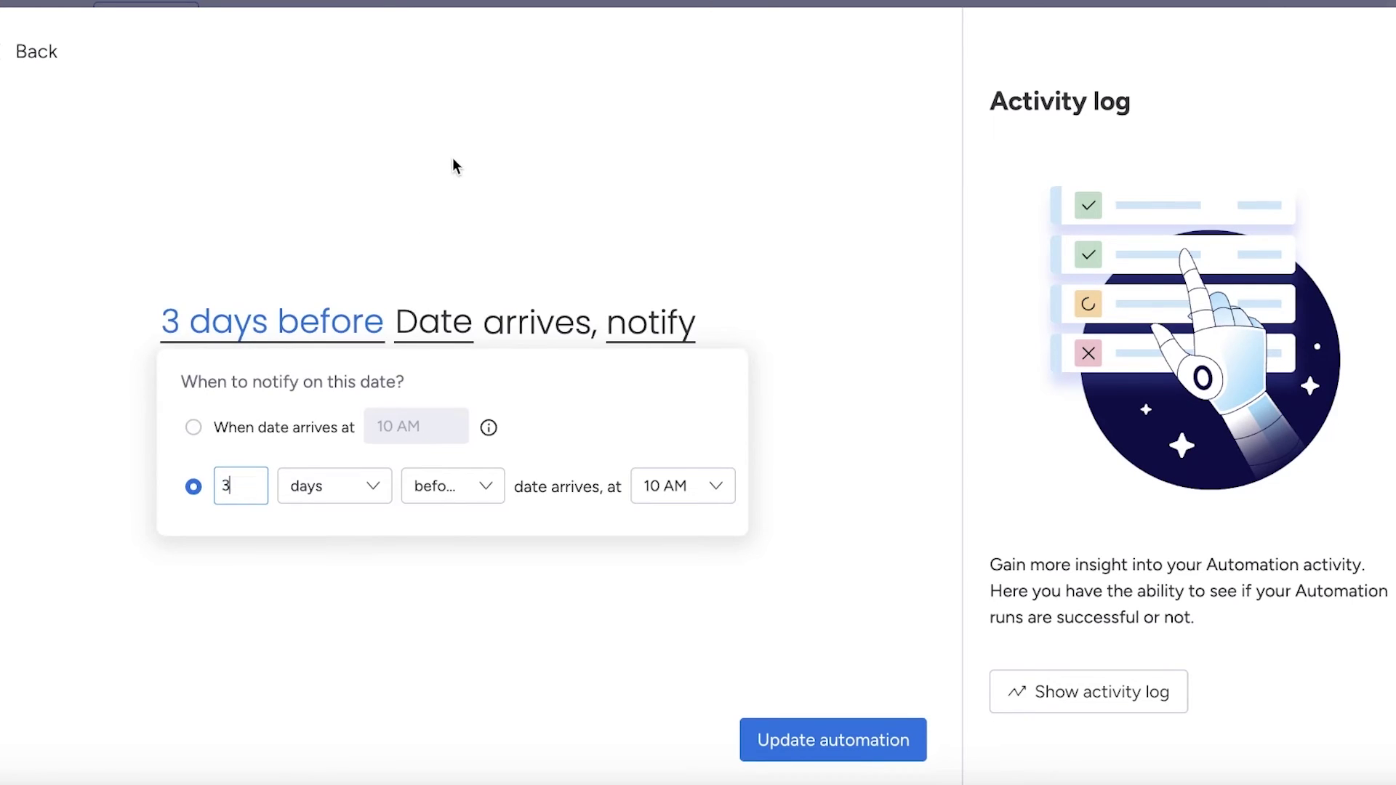
pyautogui.click(445, 168)
# Change the reminder automation's trigger column to Timeline
pyautogui.click(635, 335)
pyautogui.click(451, 334)
pyautogui.click(461, 407)
pyautogui.click(465, 339)
pyautogui.click(509, 465)
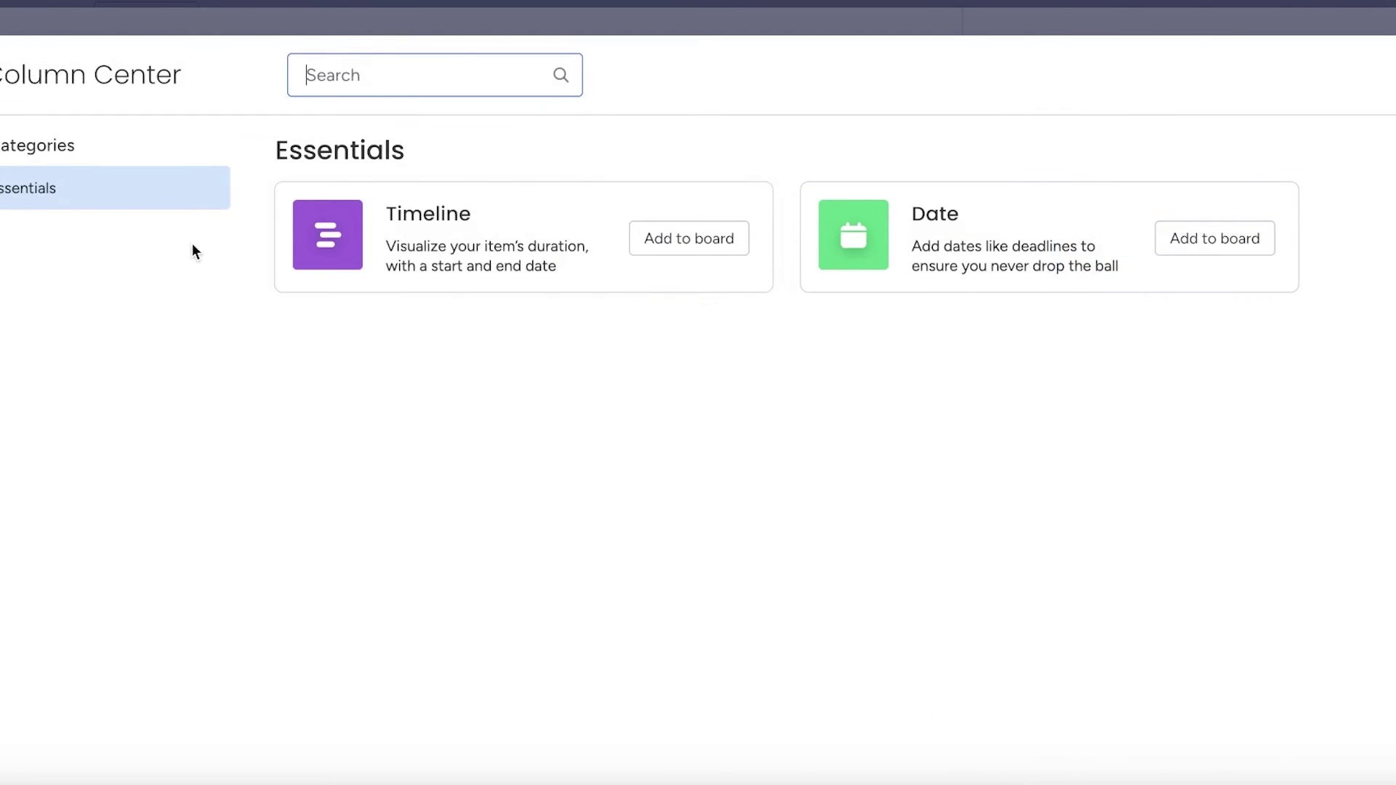
pyautogui.press('Escape')
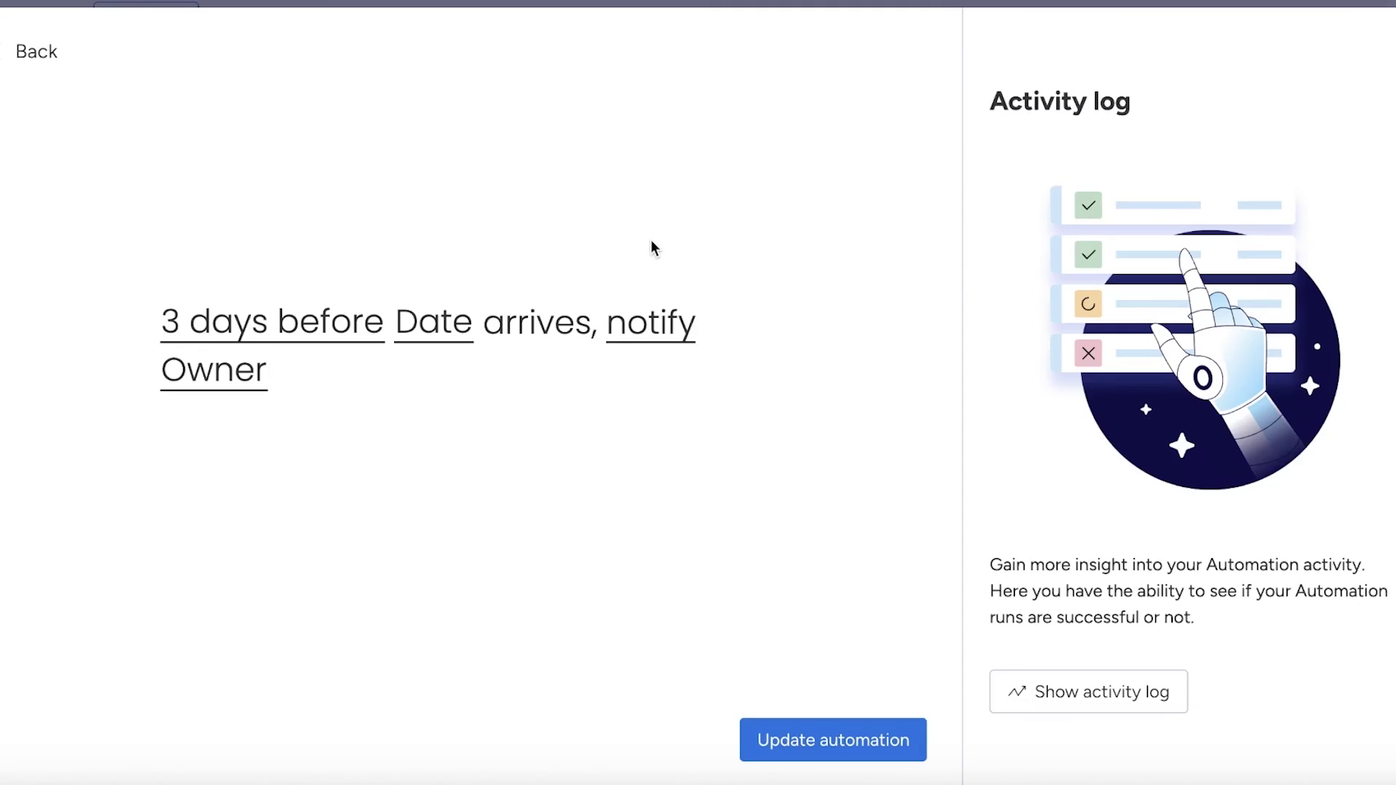
pyautogui.click(458, 325)
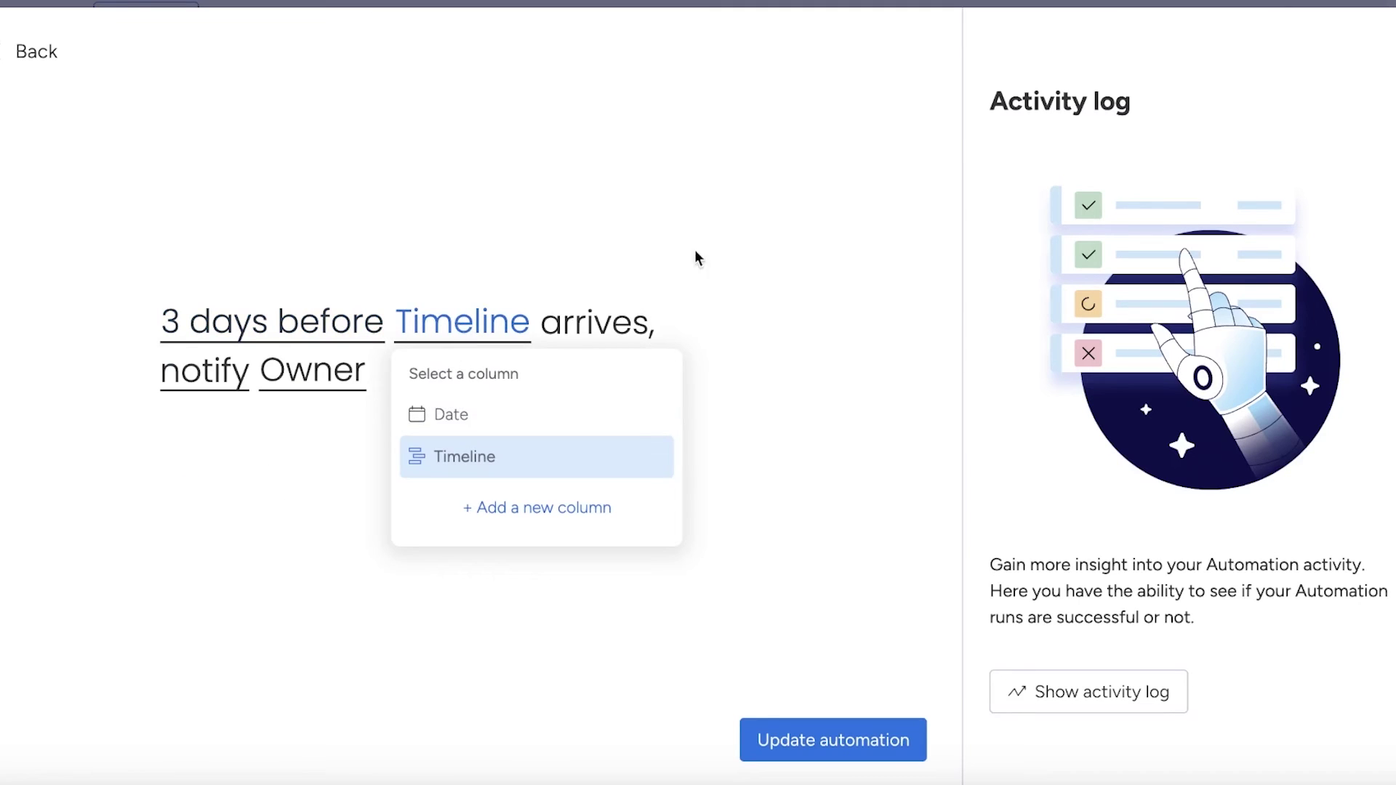
pyautogui.click(664, 273)
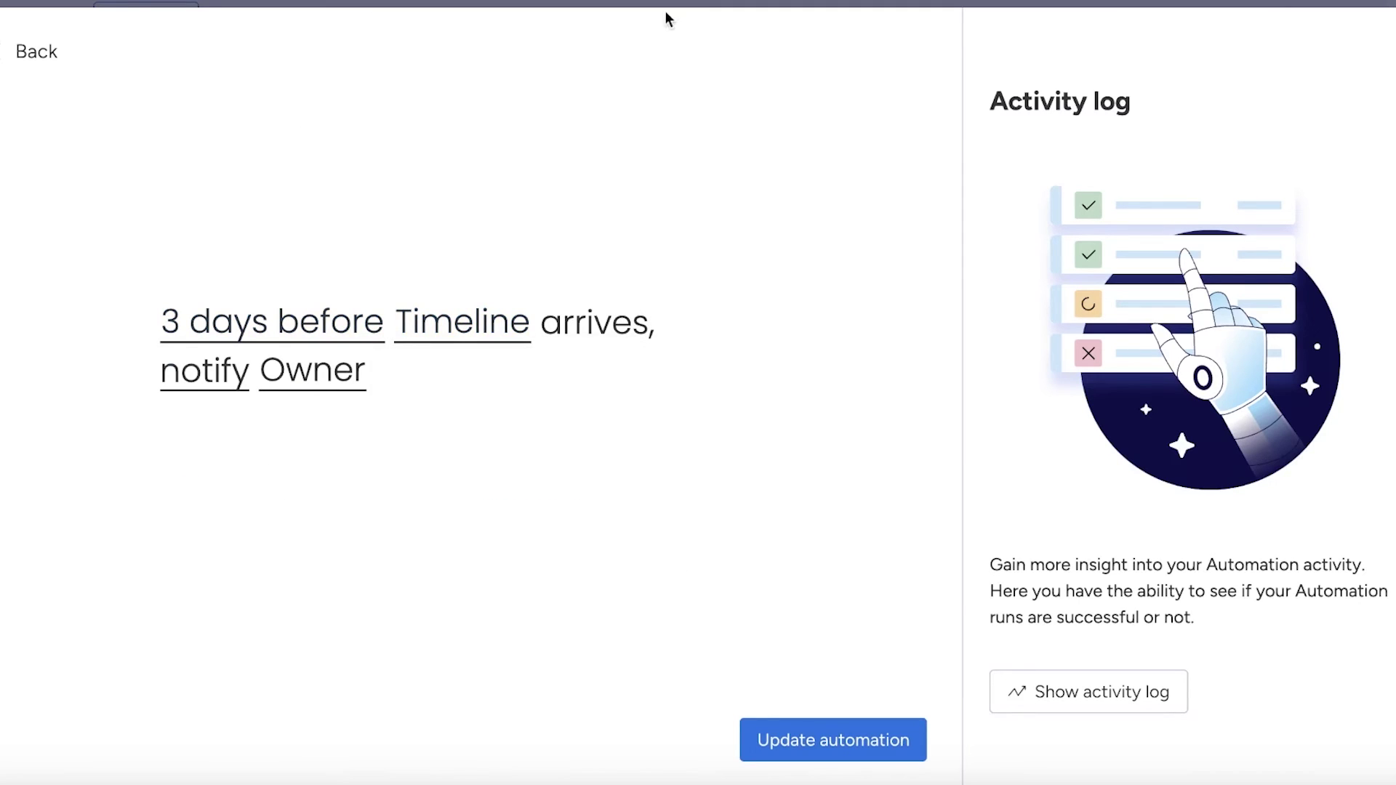
# Replace the automation's notification message with "HEY, THE NEW PROJECT IS STARTING"
pyautogui.click(218, 386)
pyautogui.click(313, 371)
pyautogui.click(211, 371)
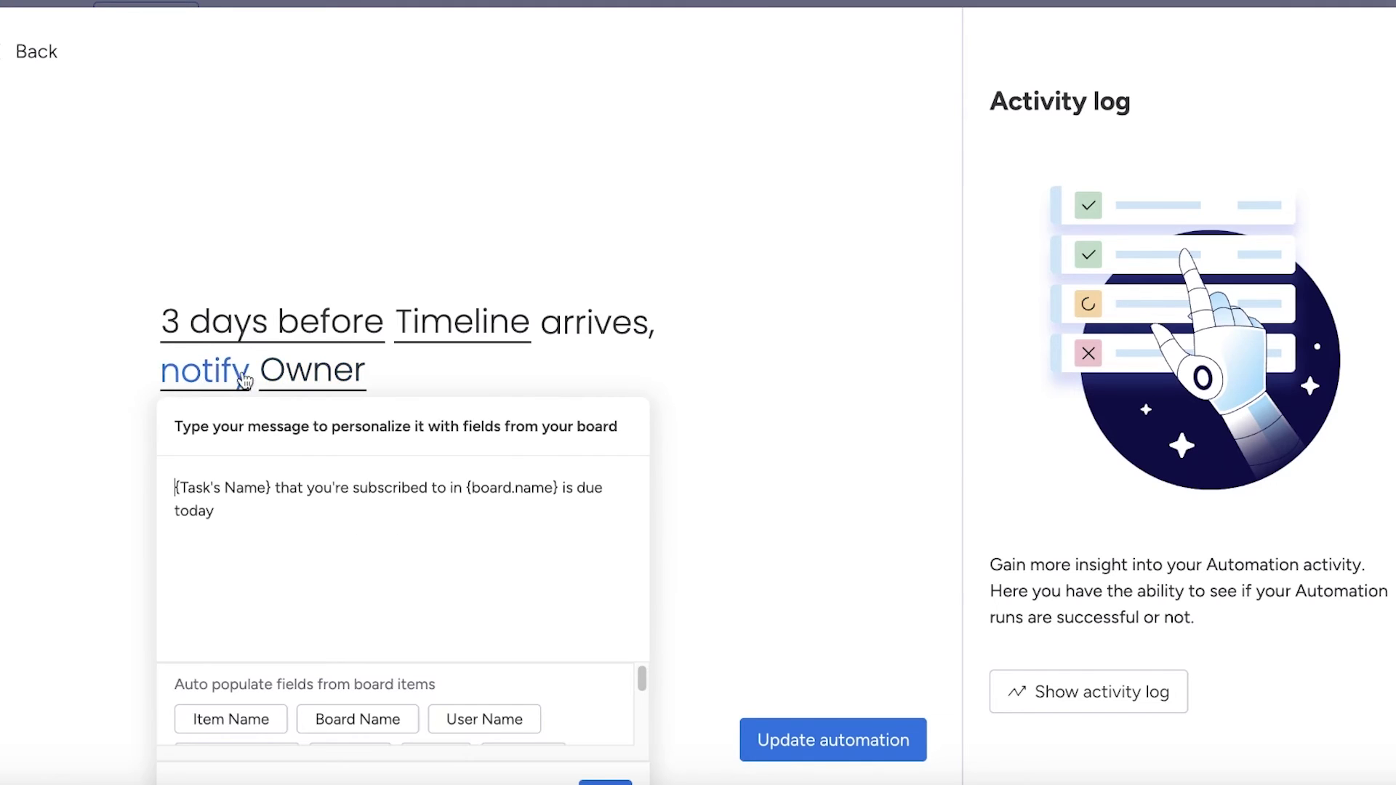
pyautogui.moveTo(277, 527); pyautogui.dragTo(157, 440)
pyautogui.press('BackSpace')
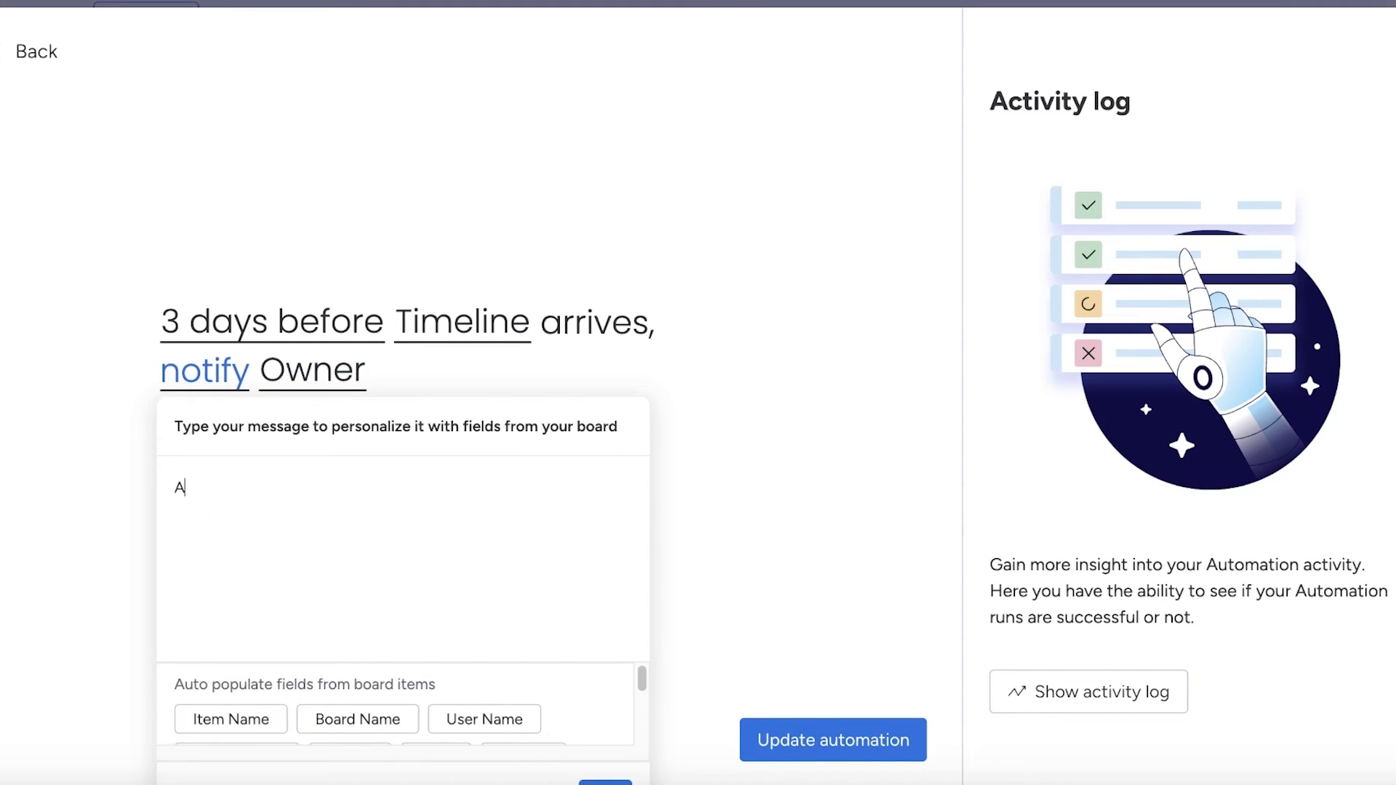
pyautogui.write('HEY, THE NEW PROJECT IS STARTING')
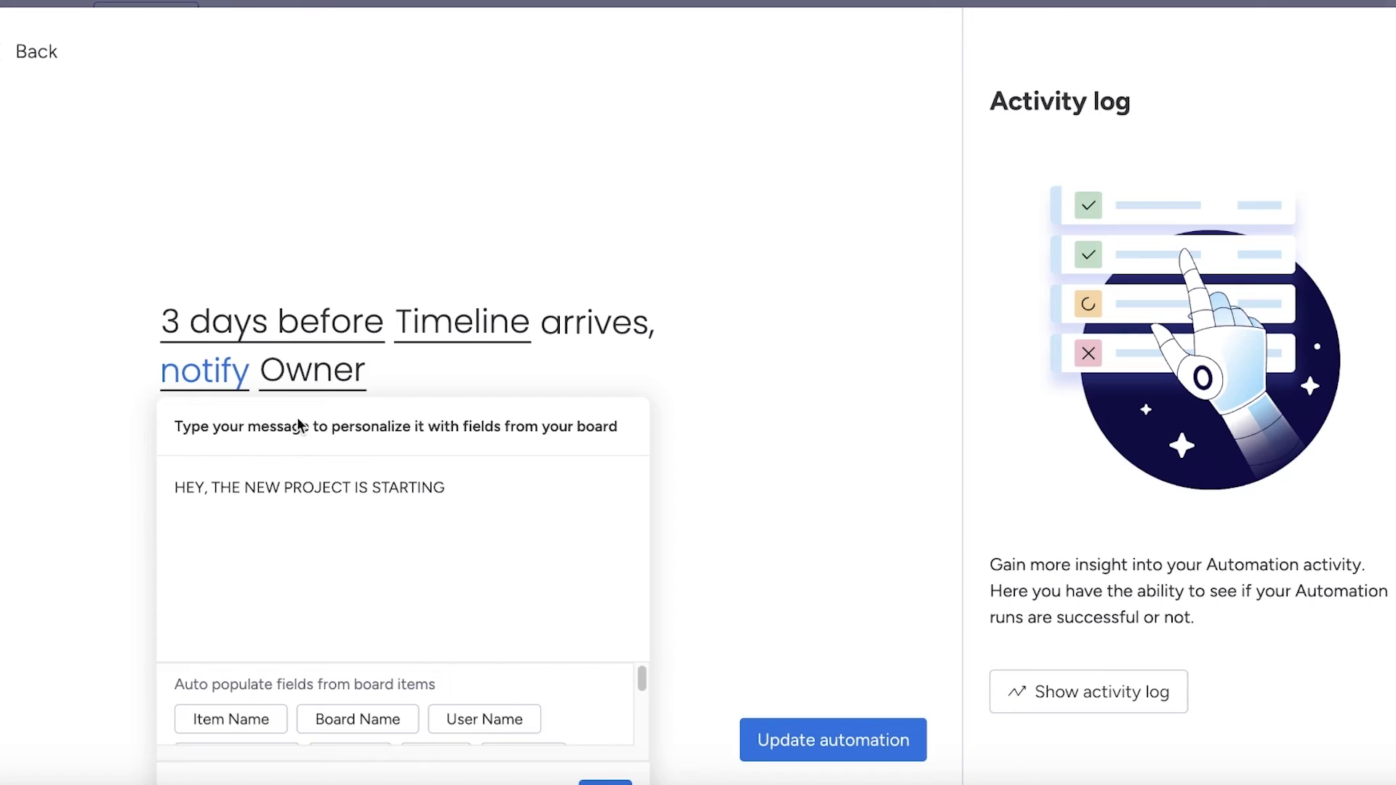
# Set the notification recipient to Me, update the automation and return to the board automations list
pyautogui.click(306, 387)
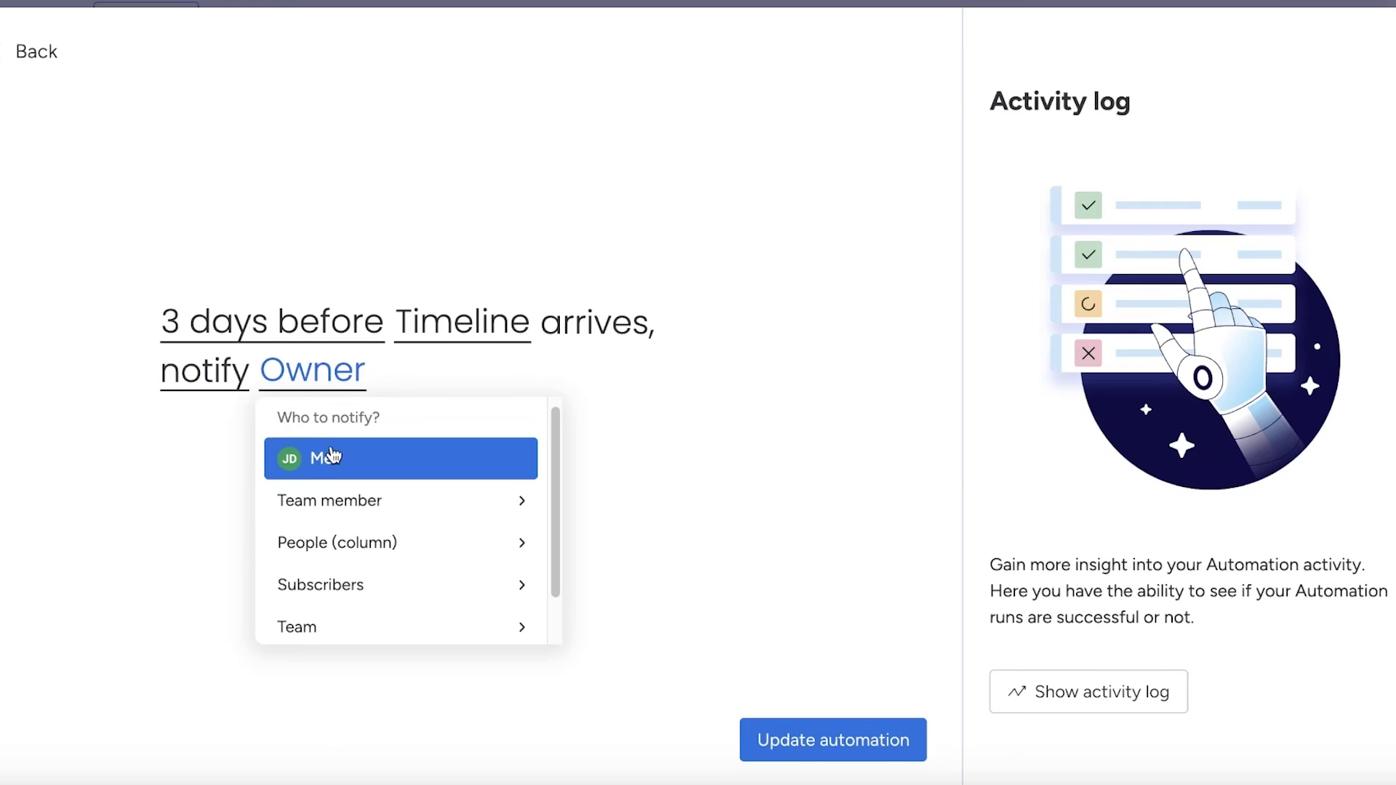
pyautogui.click(322, 460)
pyautogui.click(316, 391)
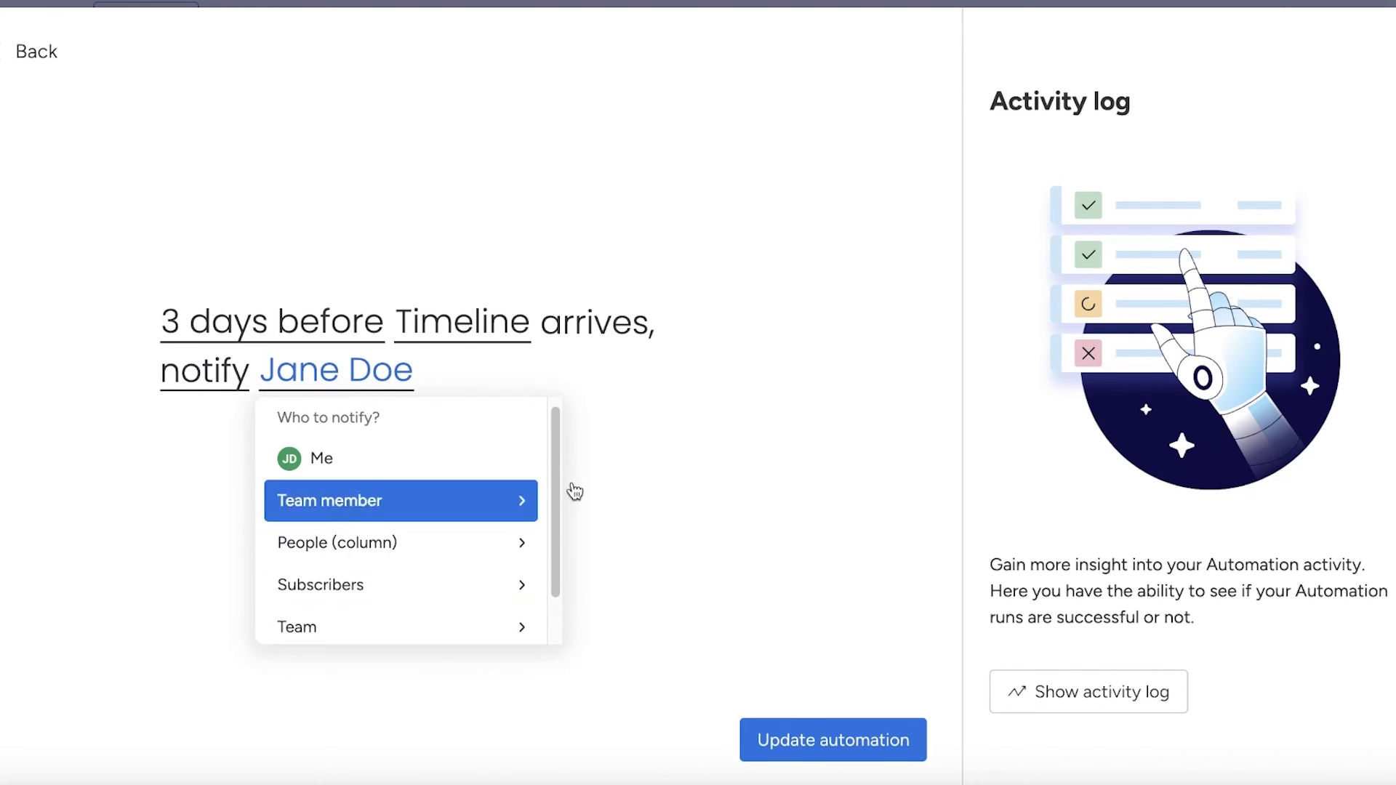
pyautogui.scroll(-1, 522, 523)
pyautogui.click(695, 508)
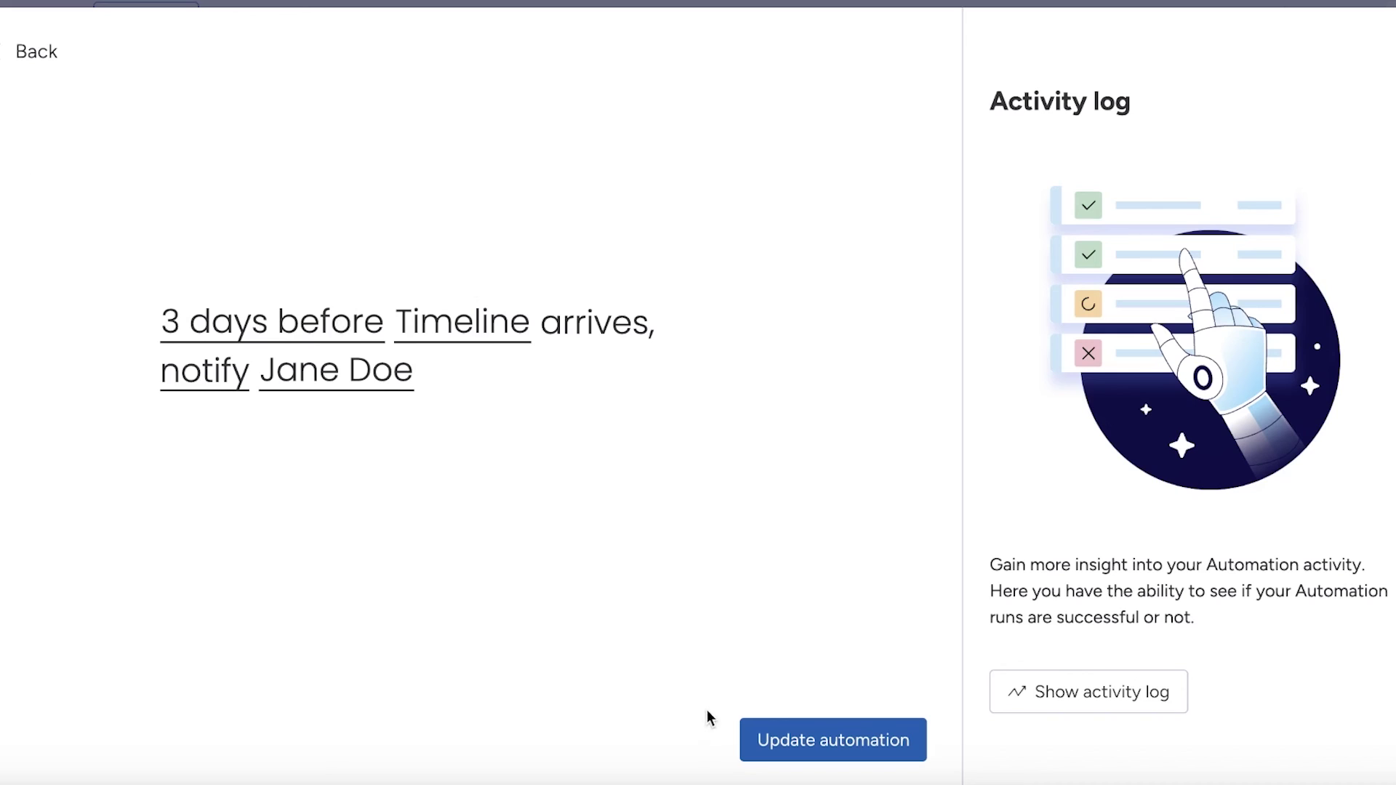
pyautogui.click(849, 749)
pyautogui.click(36, 51)
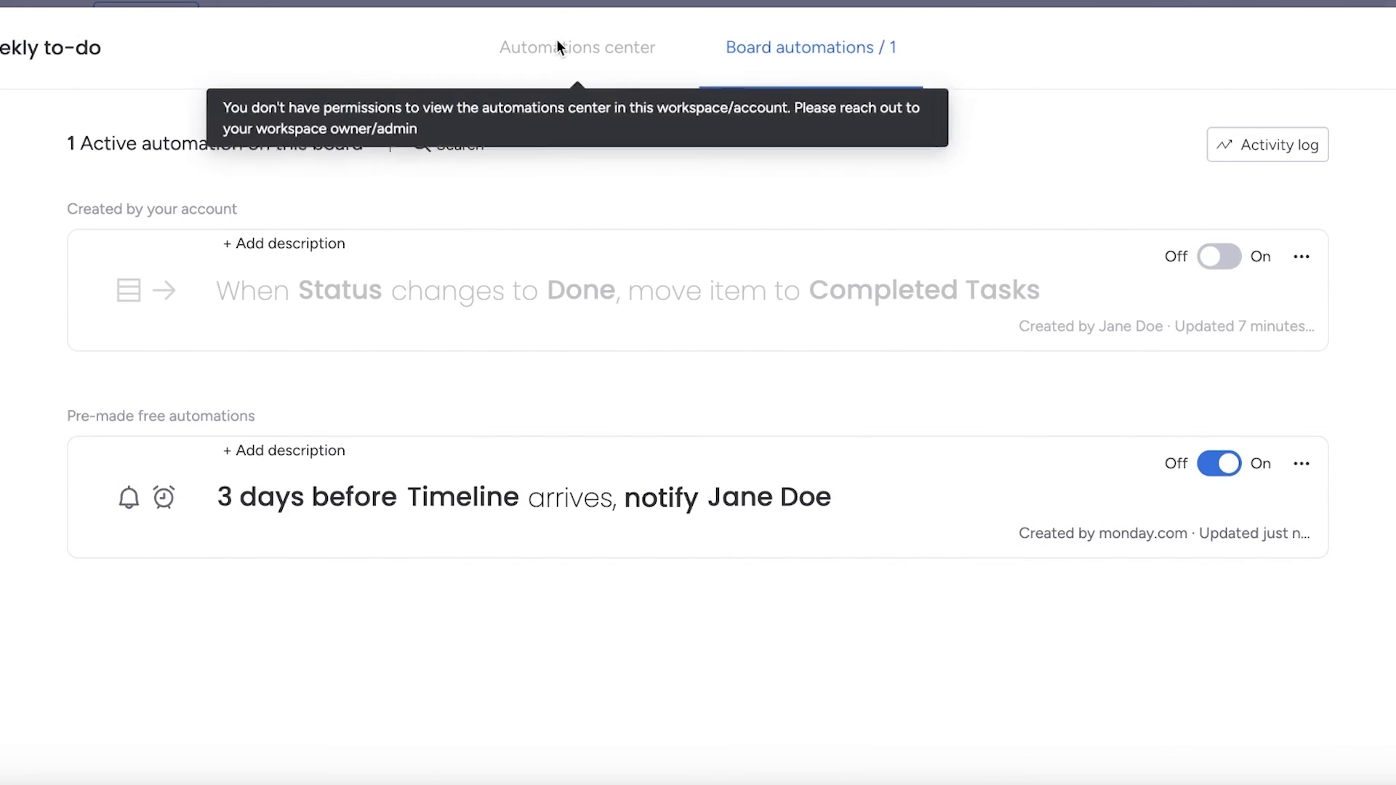
# Permanently delete the Timeline reminder automation from the board and return to the Weekly to-do board
pyautogui.click(1302, 463)
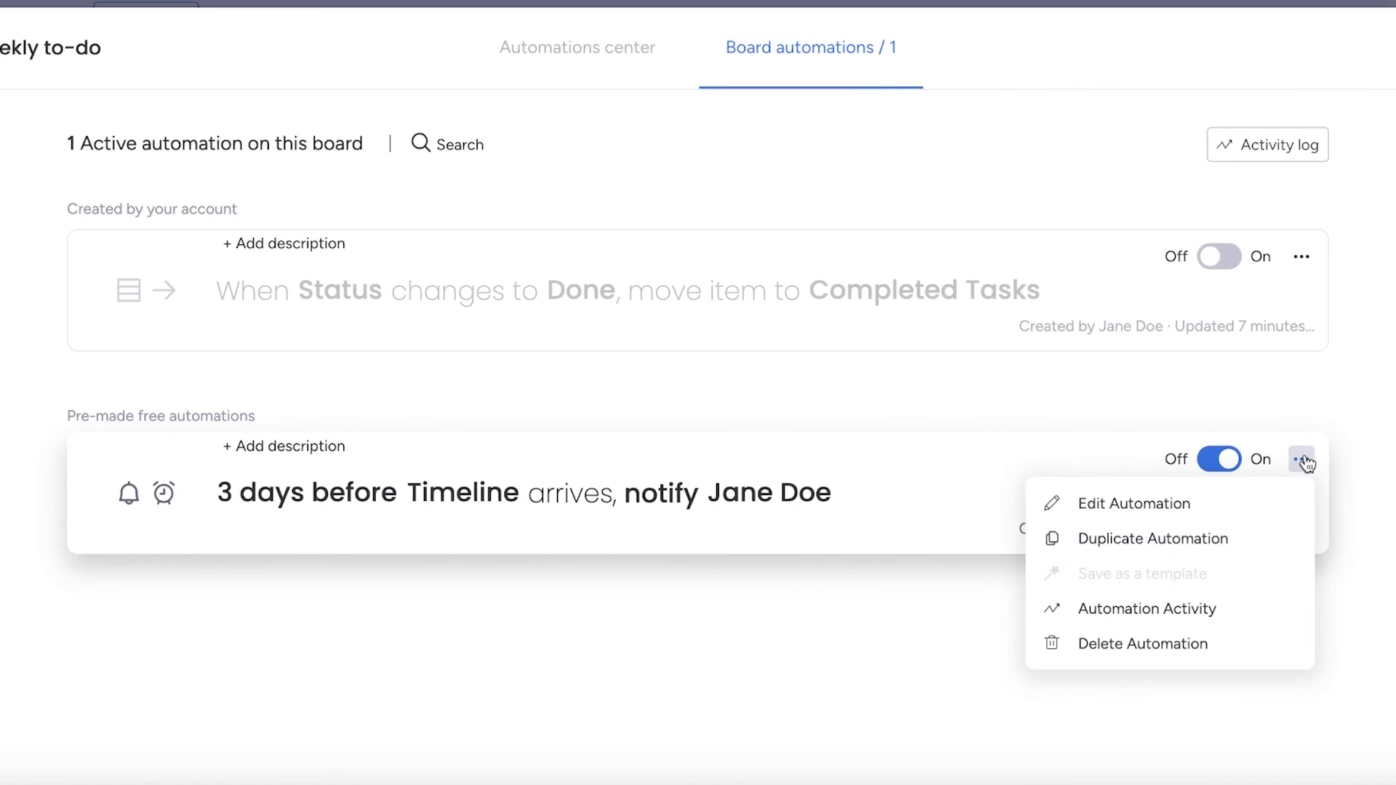
pyautogui.click(1170, 638)
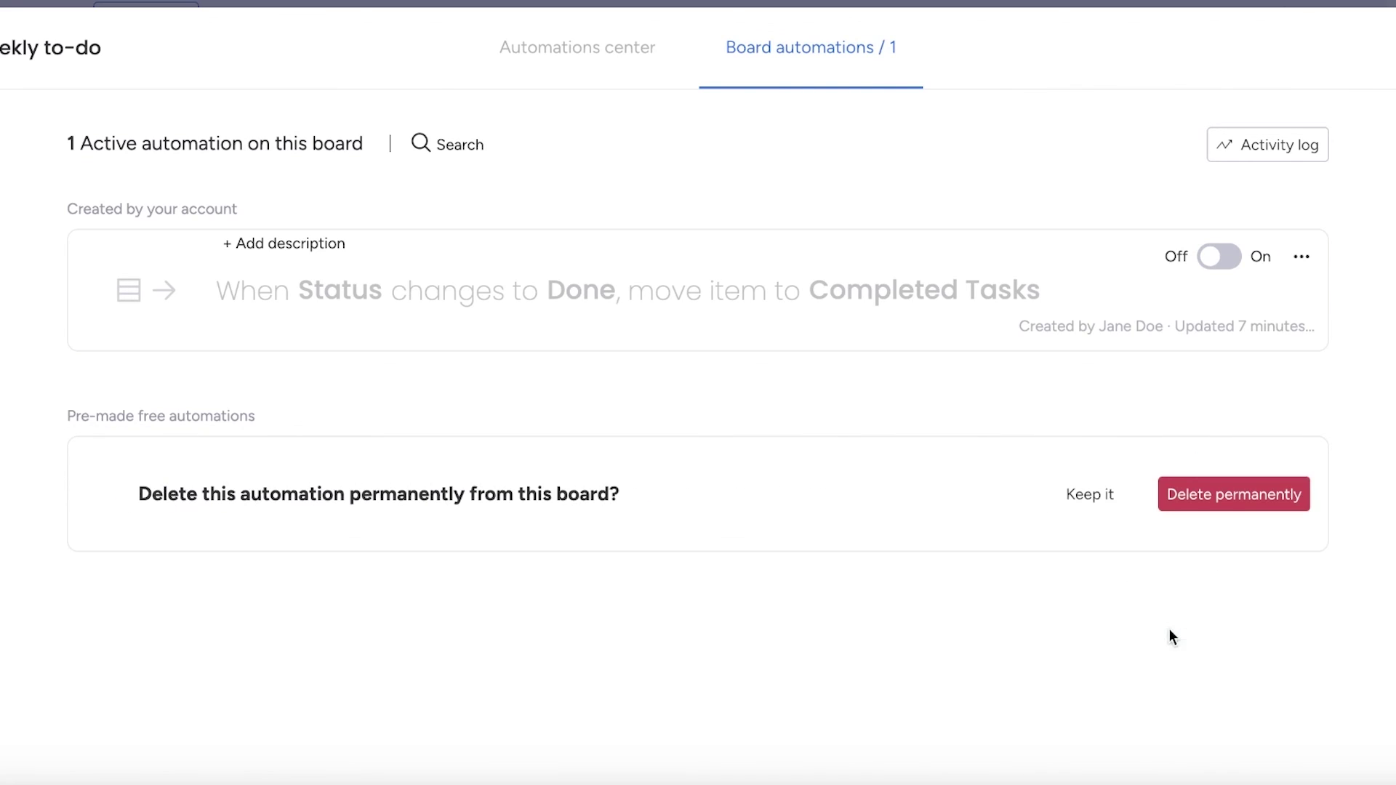
pyautogui.click(1262, 490)
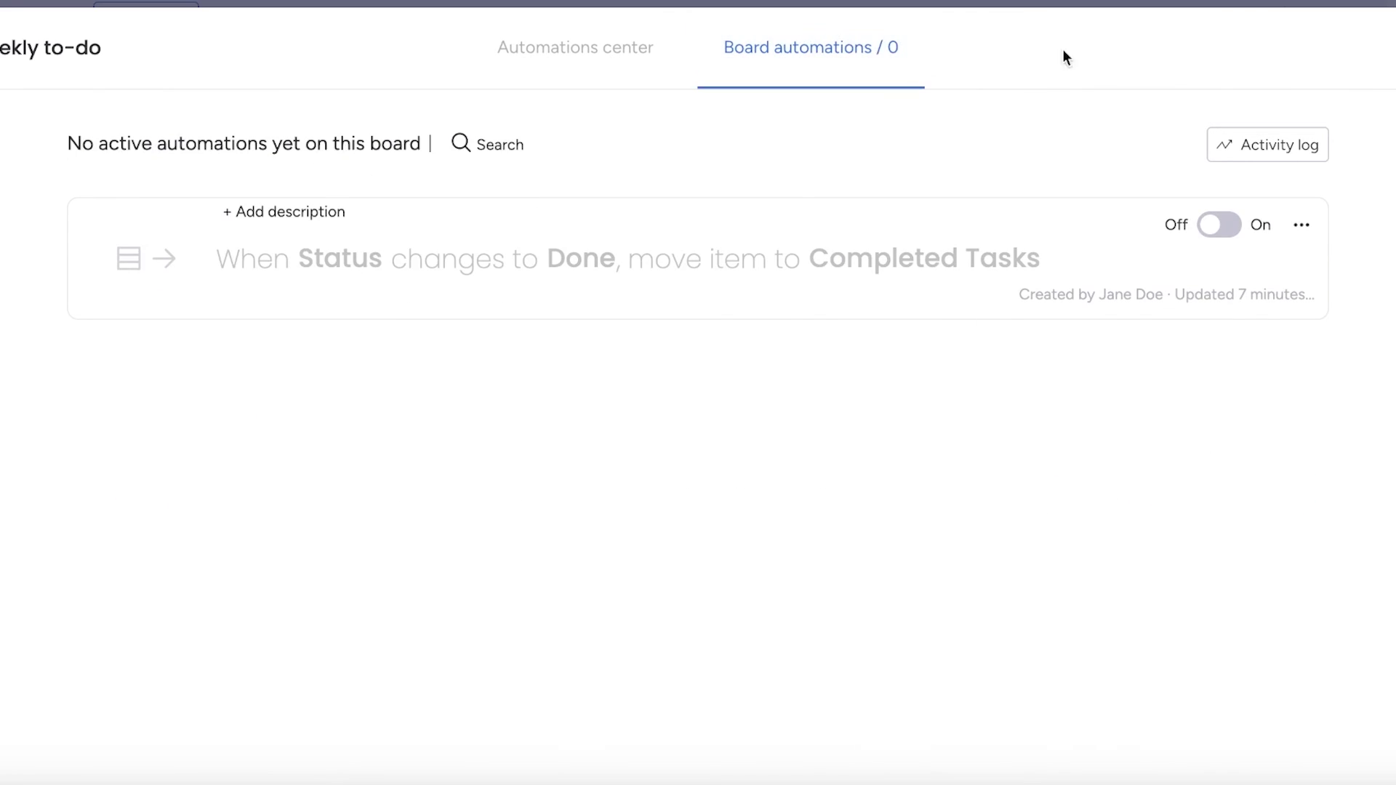
pyautogui.press('Escape')
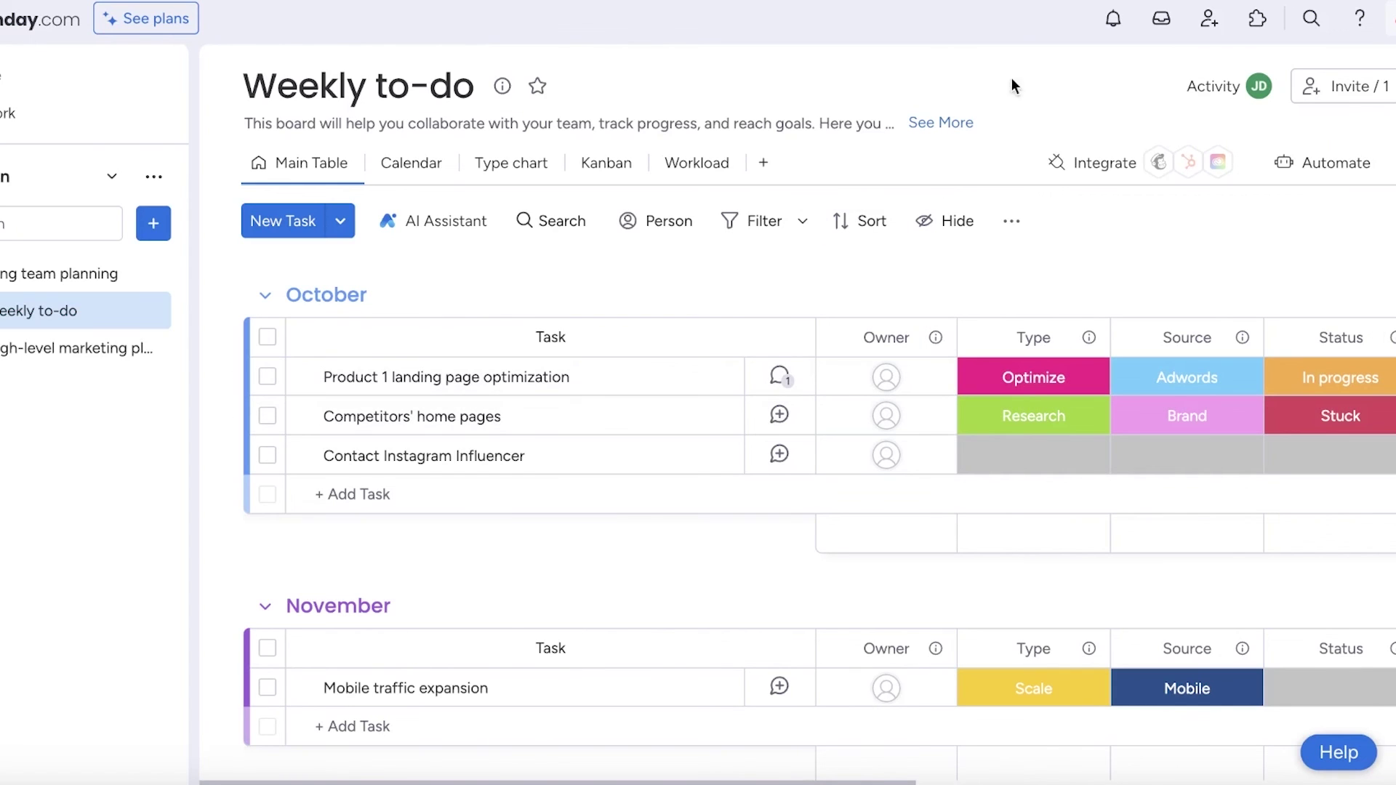